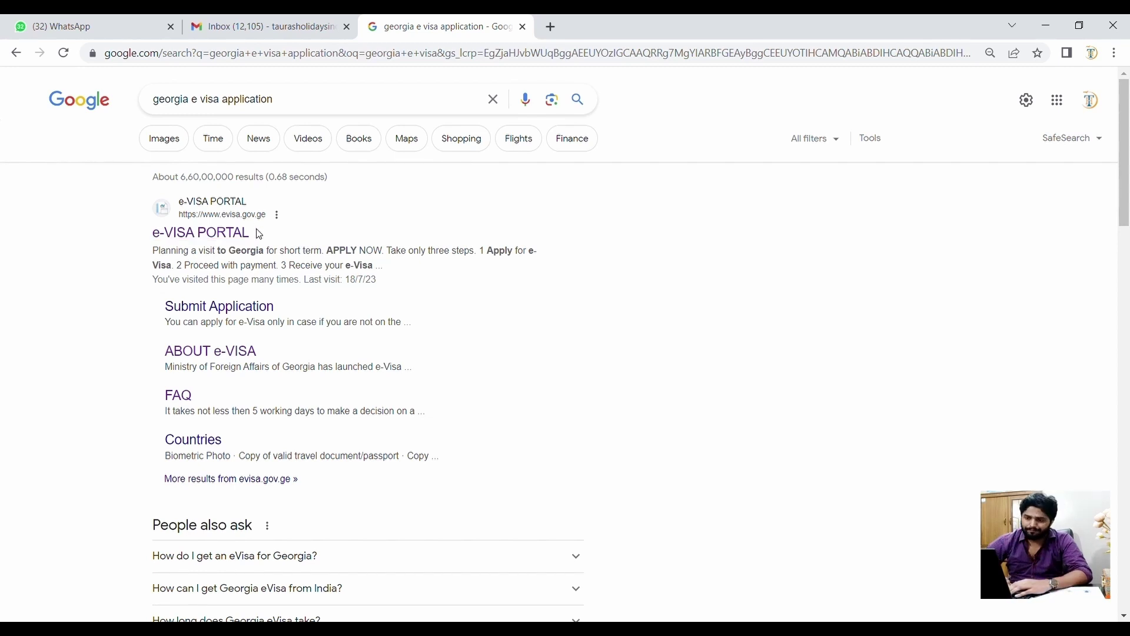
- Open the official e-VISA PORTAL result and scroll through its three-step overview
click(213, 235)
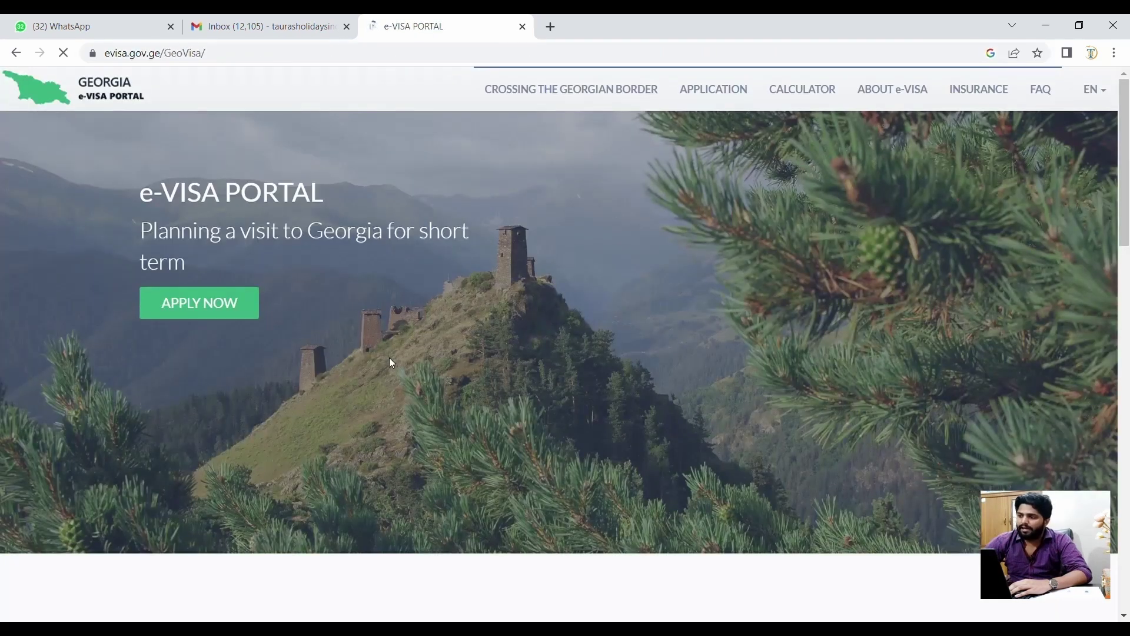
scroll(390, 359, down, 2)
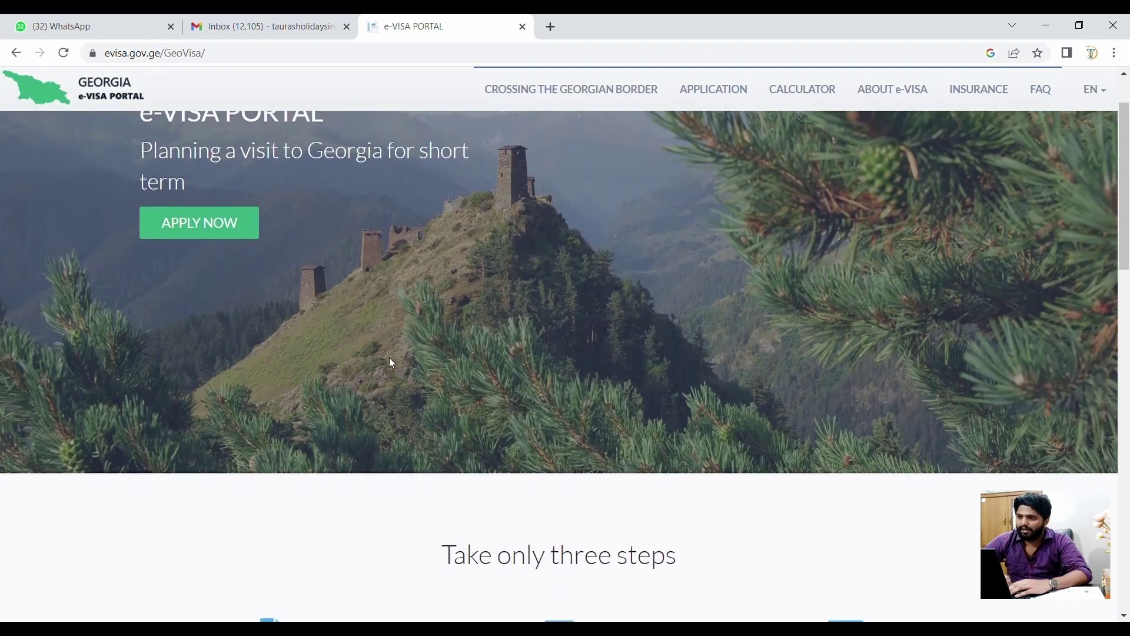
scroll(390, 360, down, 7)
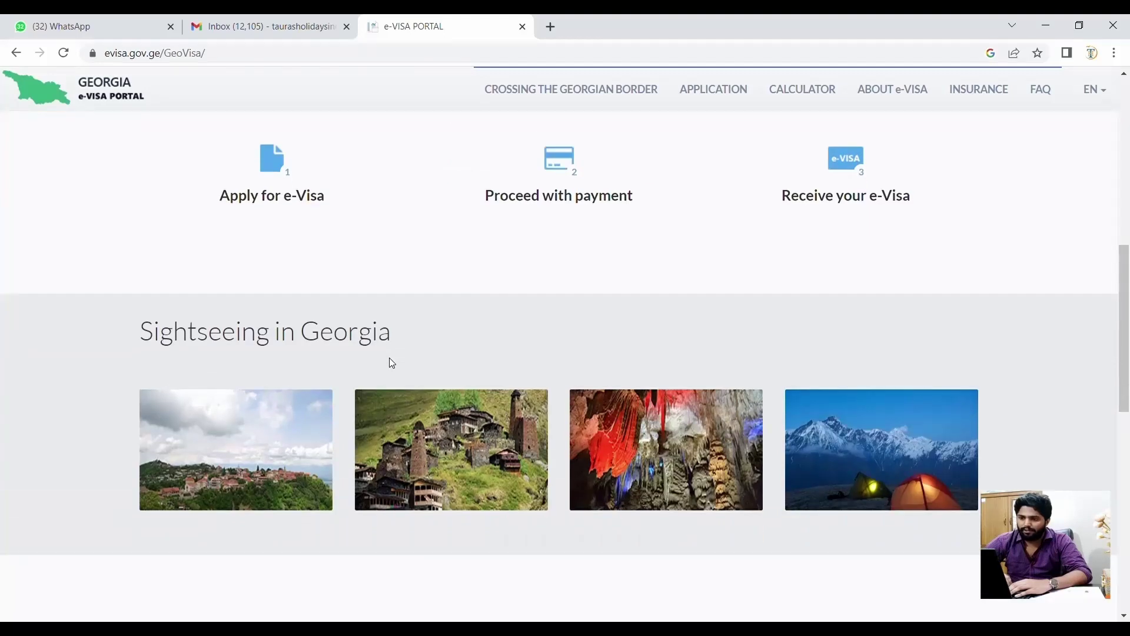
scroll(390, 360, down, 1)
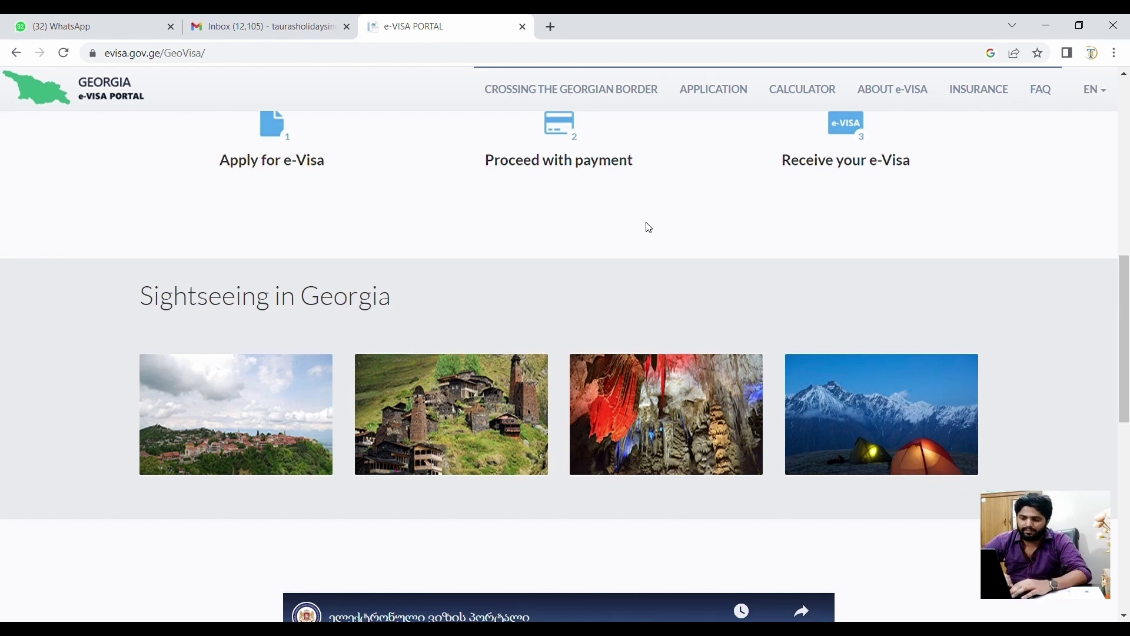
scroll(649, 227, down, 7)
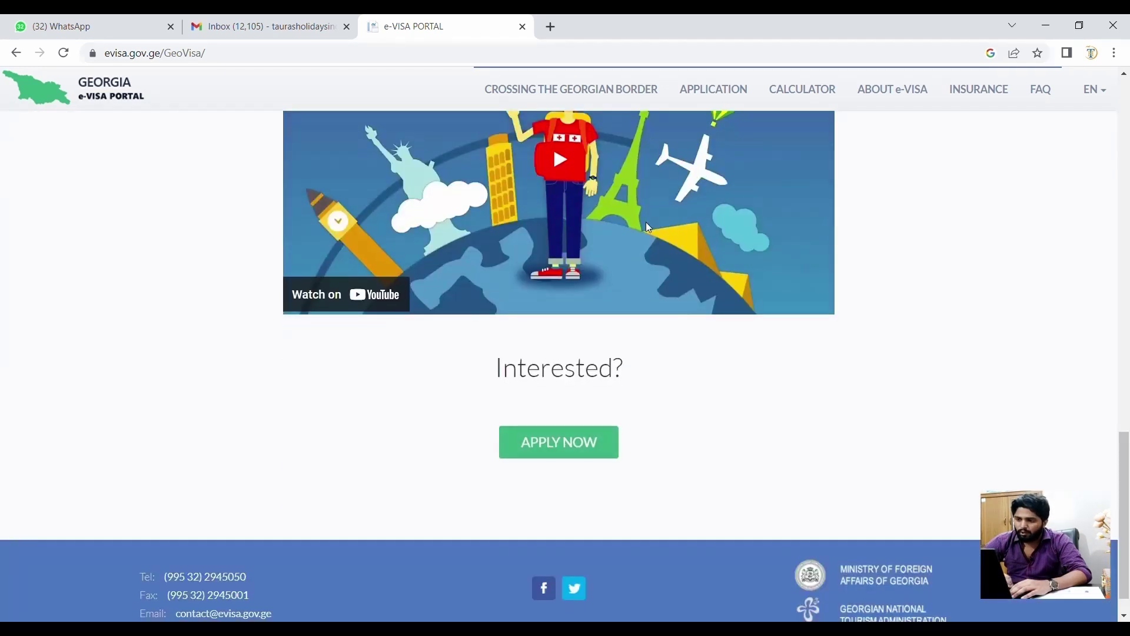
scroll(649, 227, up, 1)
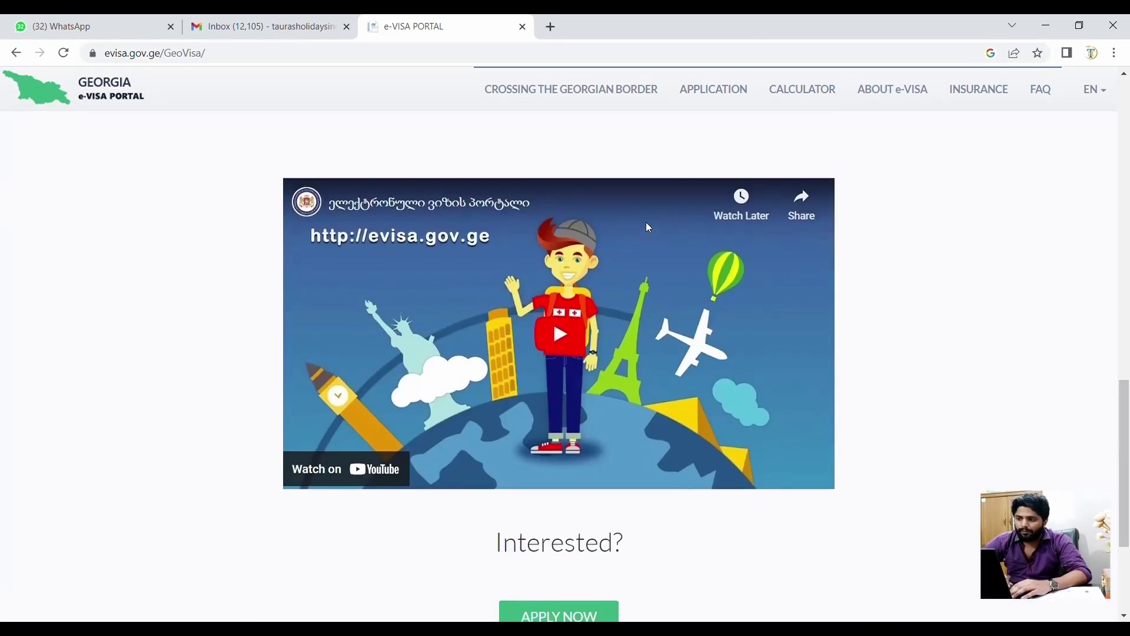
scroll(531, 447, down, 3)
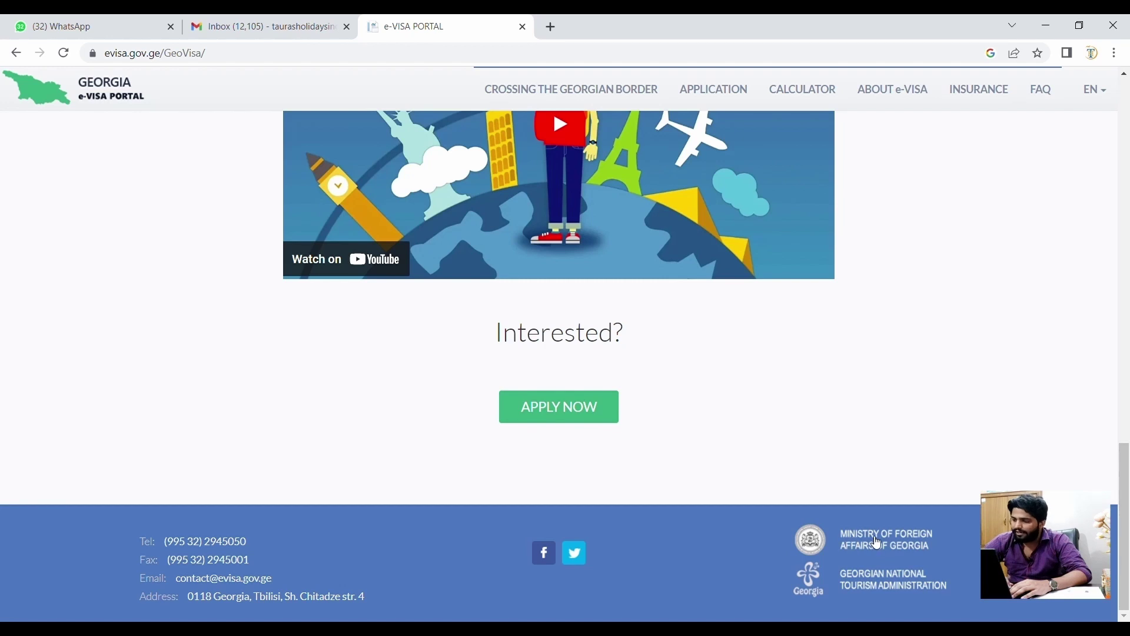
- Check the Ministry of Foreign Affairs footer link, close it, and return to the page top
click(879, 543)
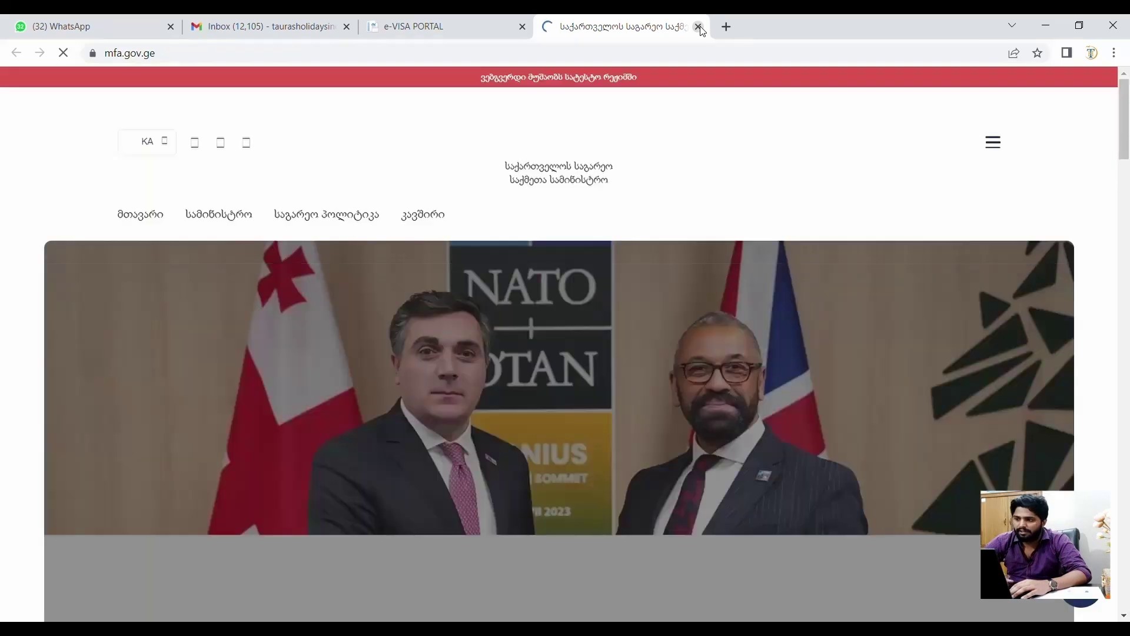
click(699, 27)
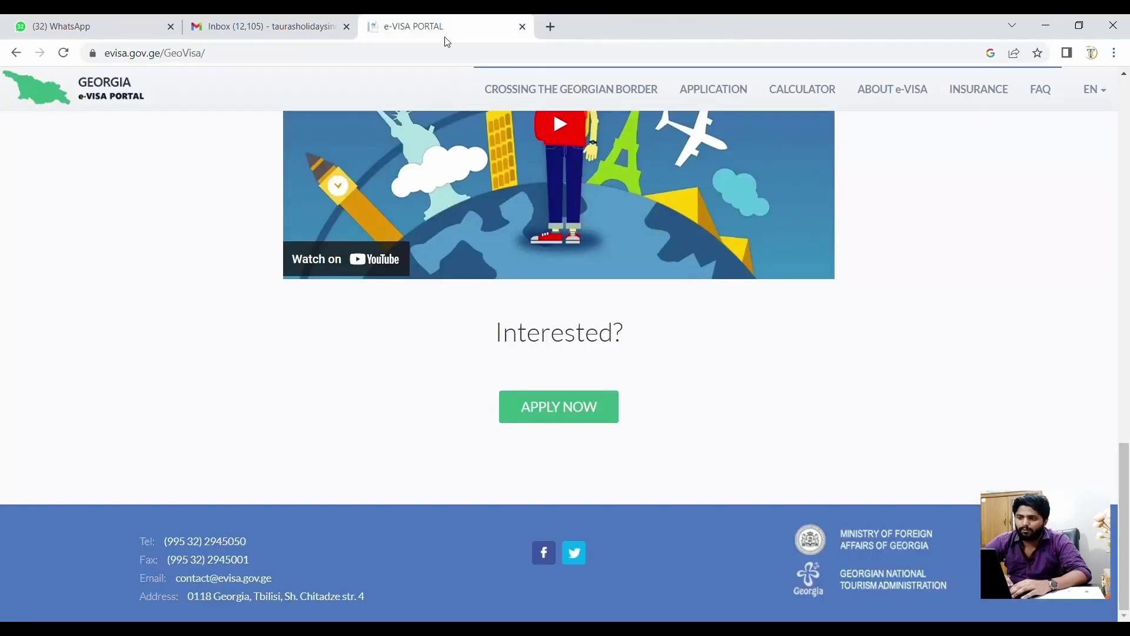
scroll(498, 407, up, 10)
scroll(499, 409, up, 5)
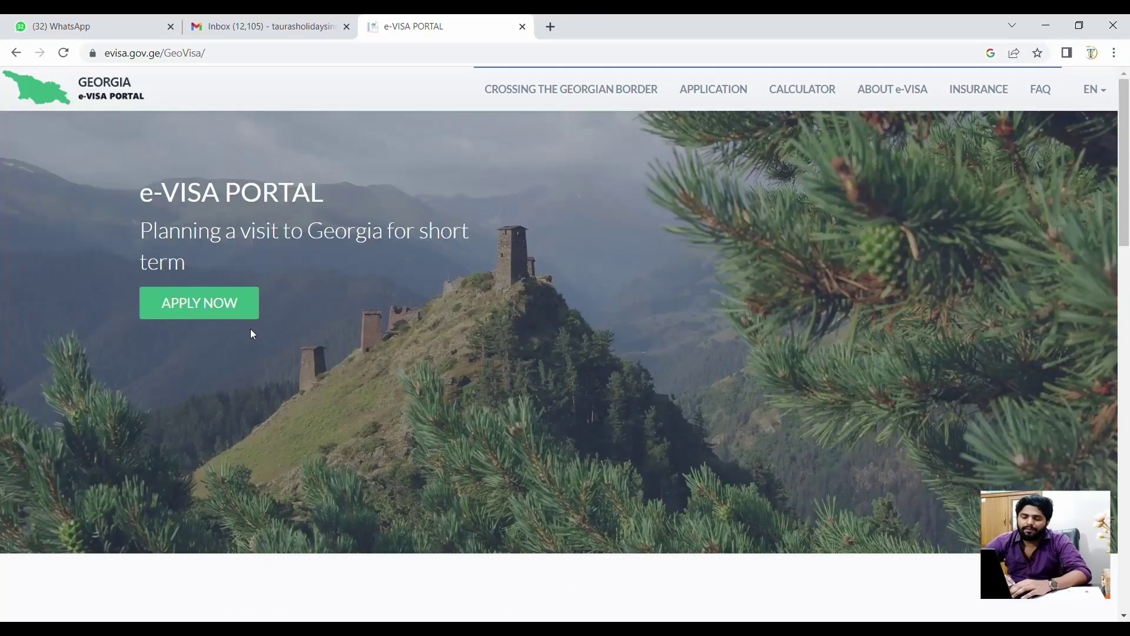
- Start a new application and select INDIA as the citizenship country
click(204, 299)
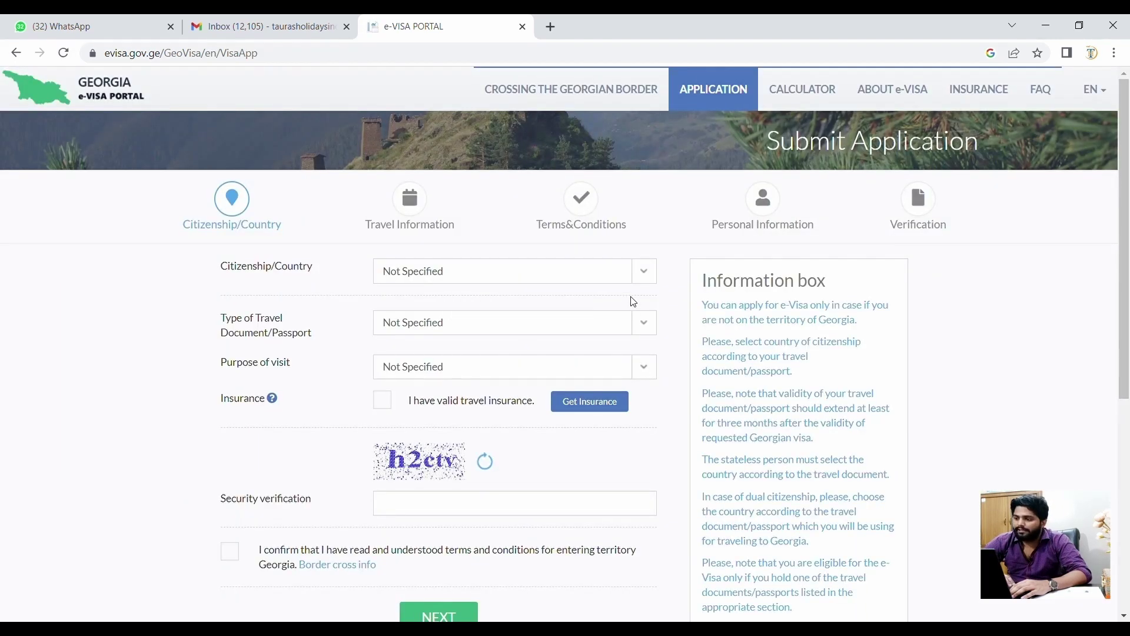
scroll(633, 301, down, 1)
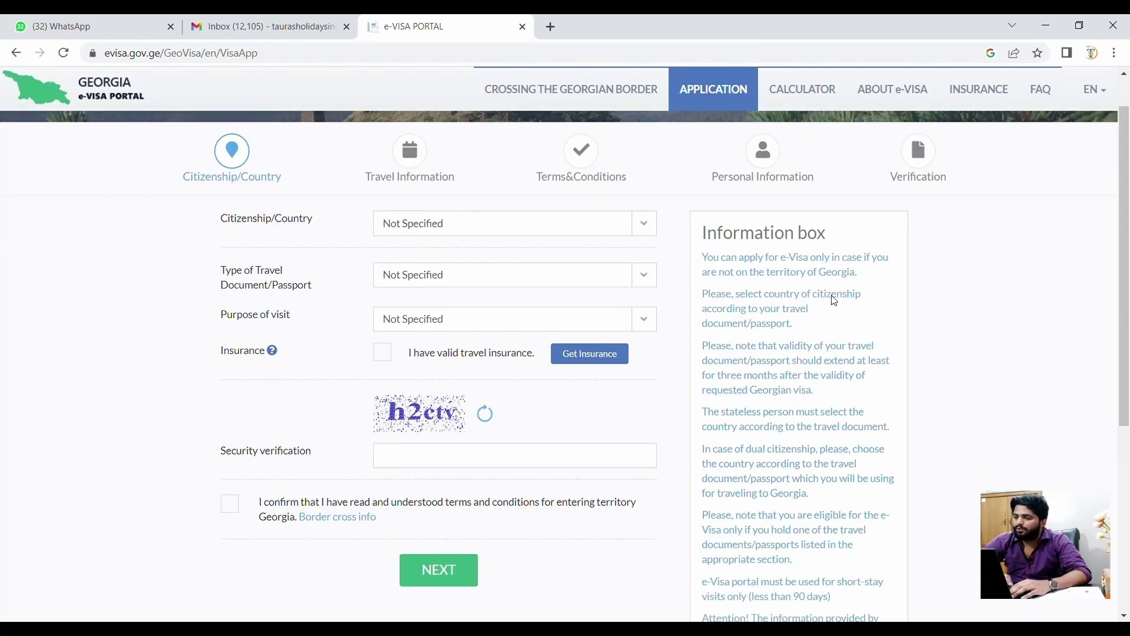
scroll(840, 324, down, 1)
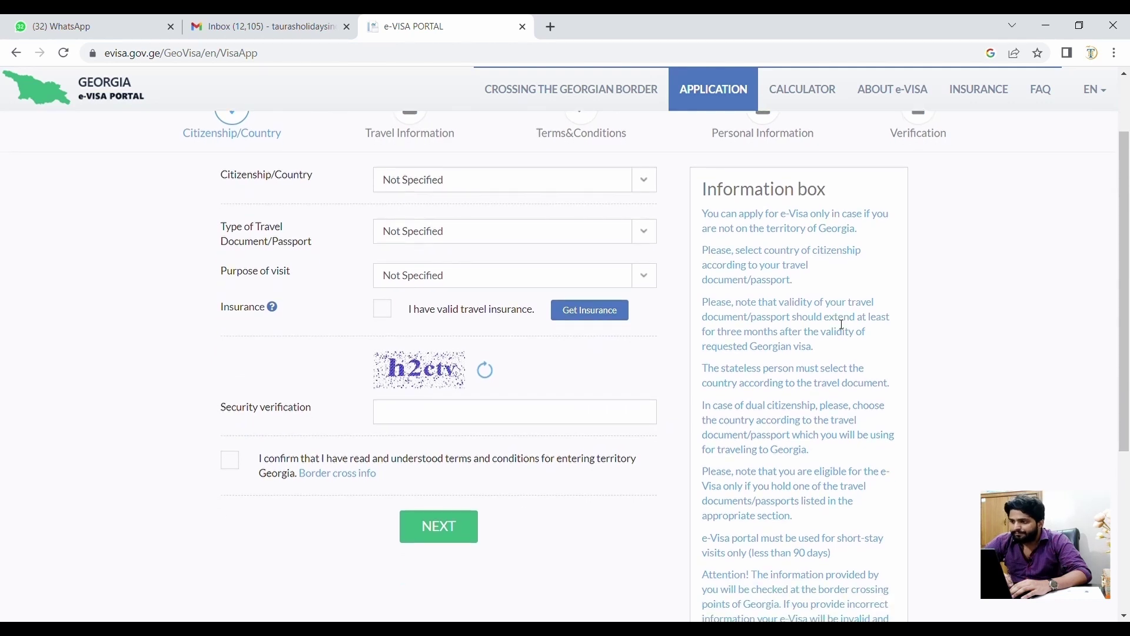
scroll(842, 325, down, 1)
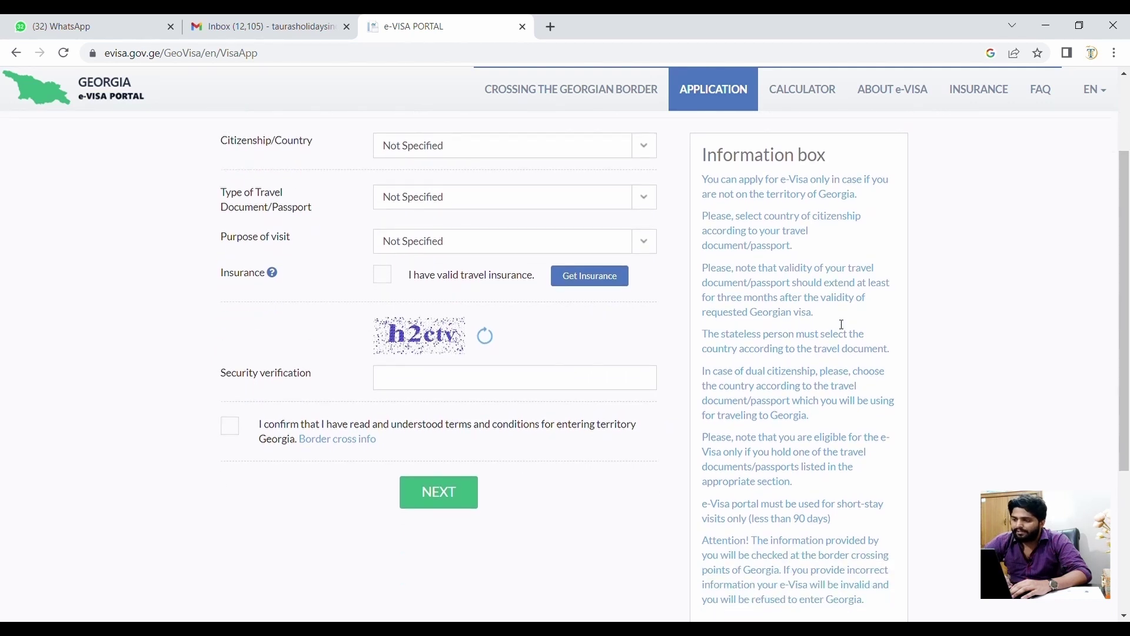
scroll(840, 323, up, 2)
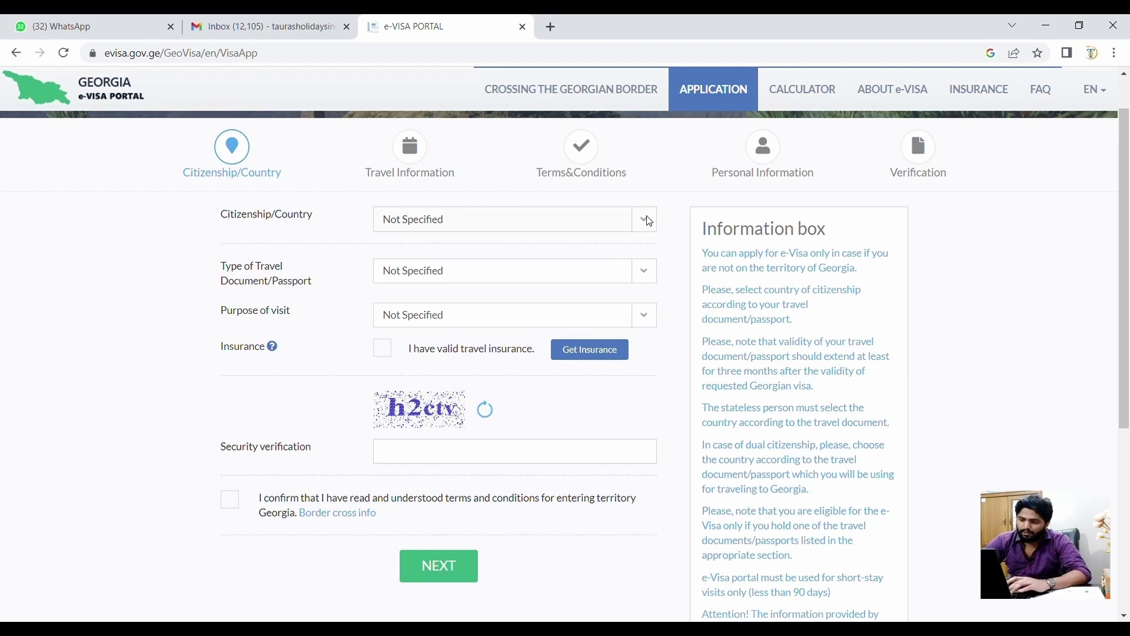
text(india)
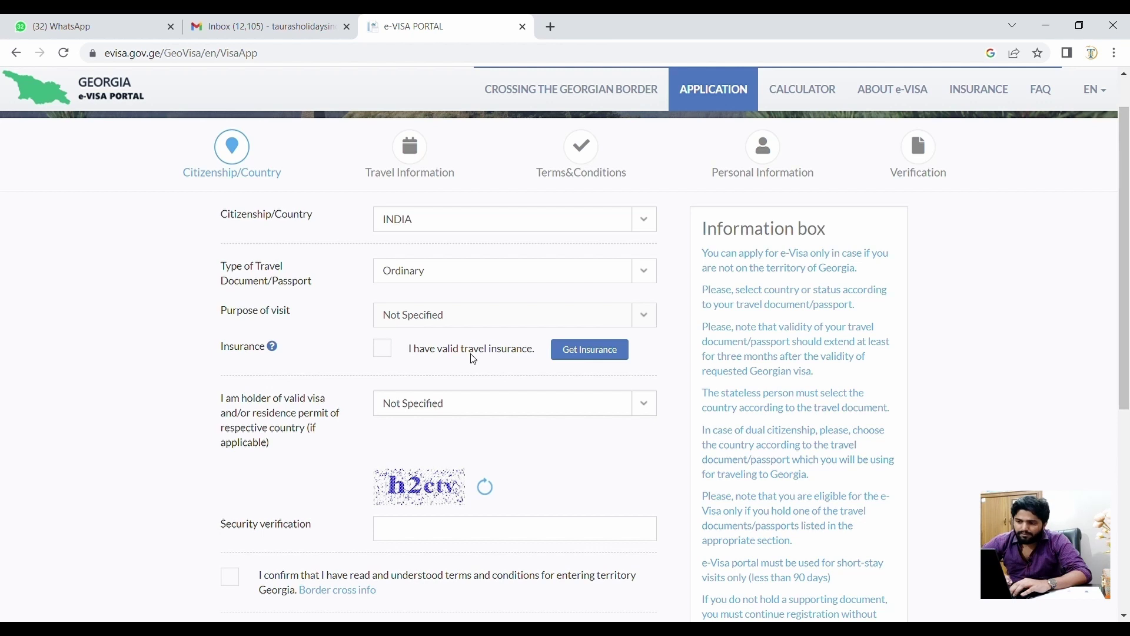
scroll(450, 369, down, 1)
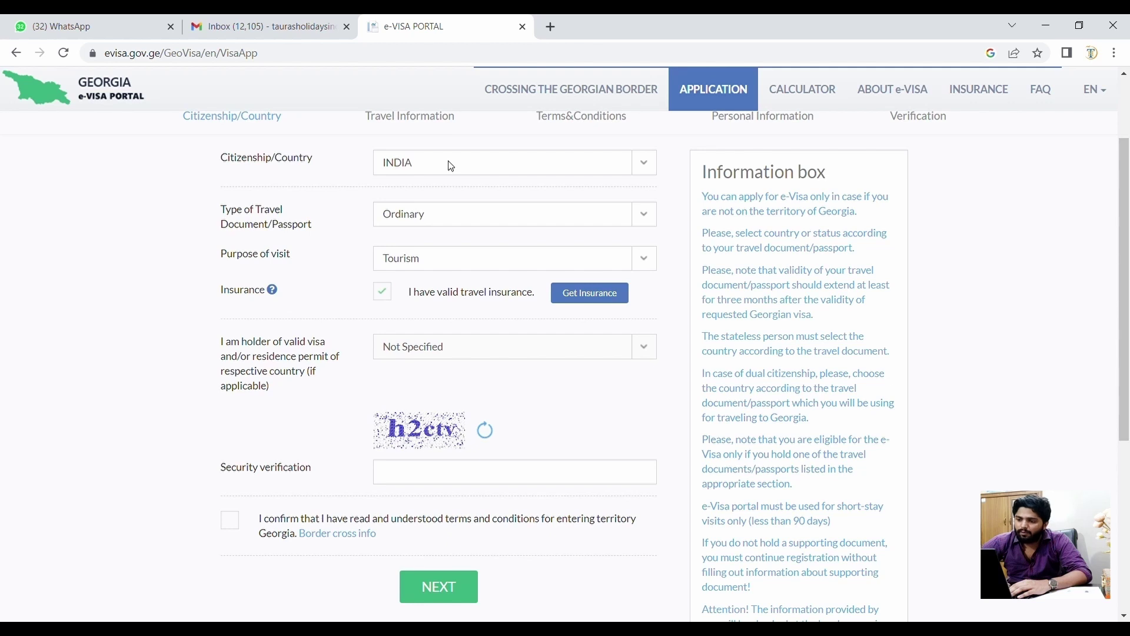
- Choose USA as the held visa, enter the security code, accept the terms and submit
click(443, 333)
scroll(450, 400, down, 1)
click(434, 398)
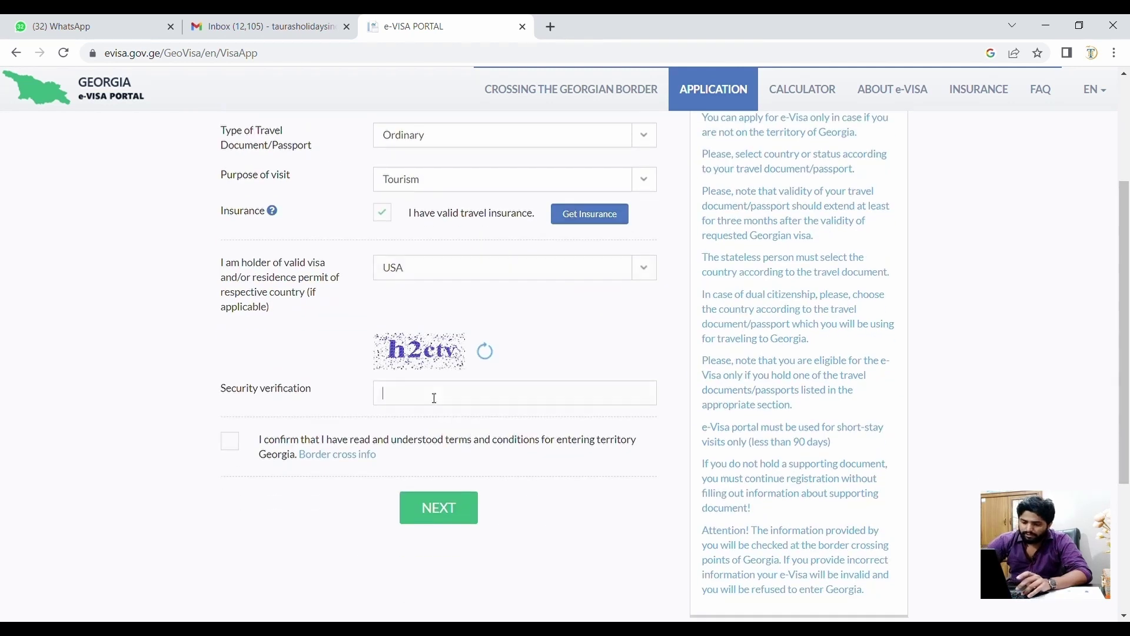
text(h)
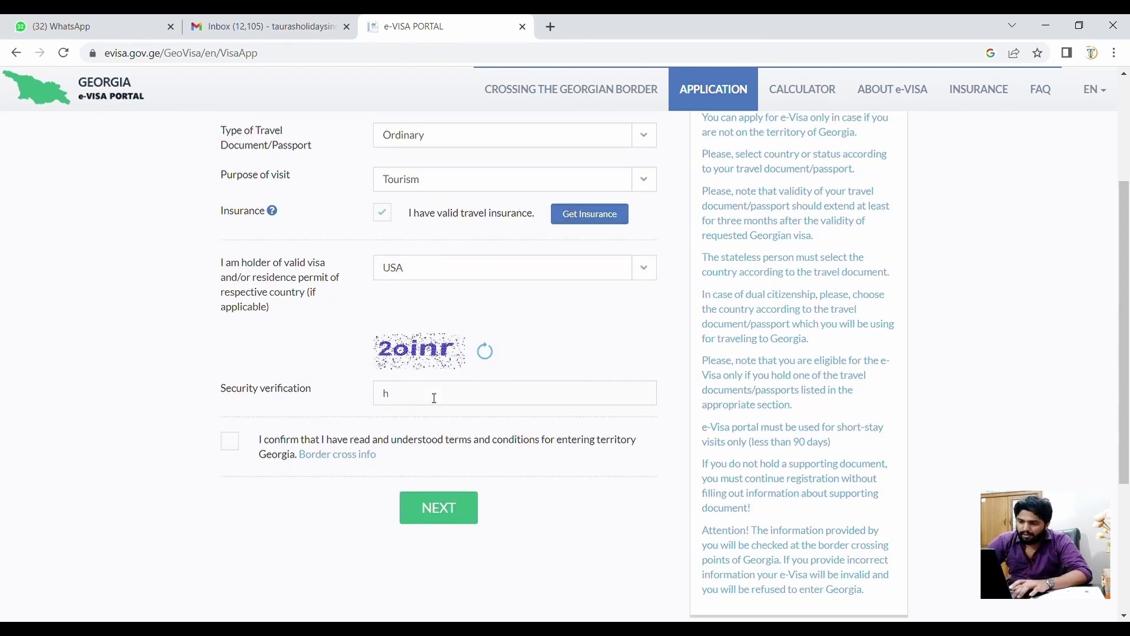
key(BackSpace)
text(2)
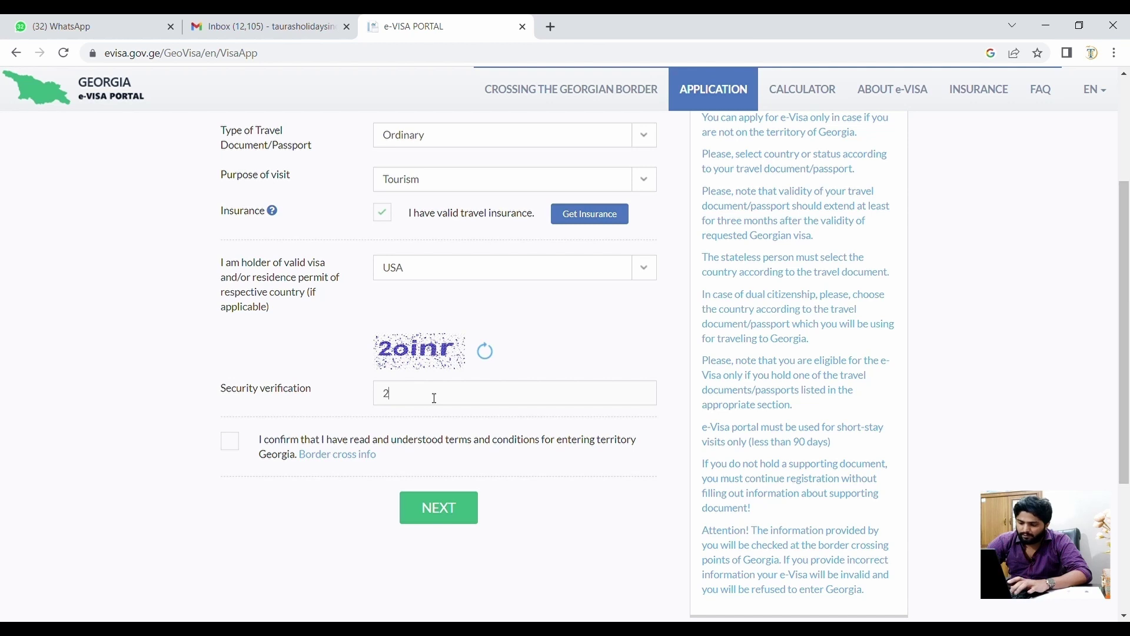
text(o)
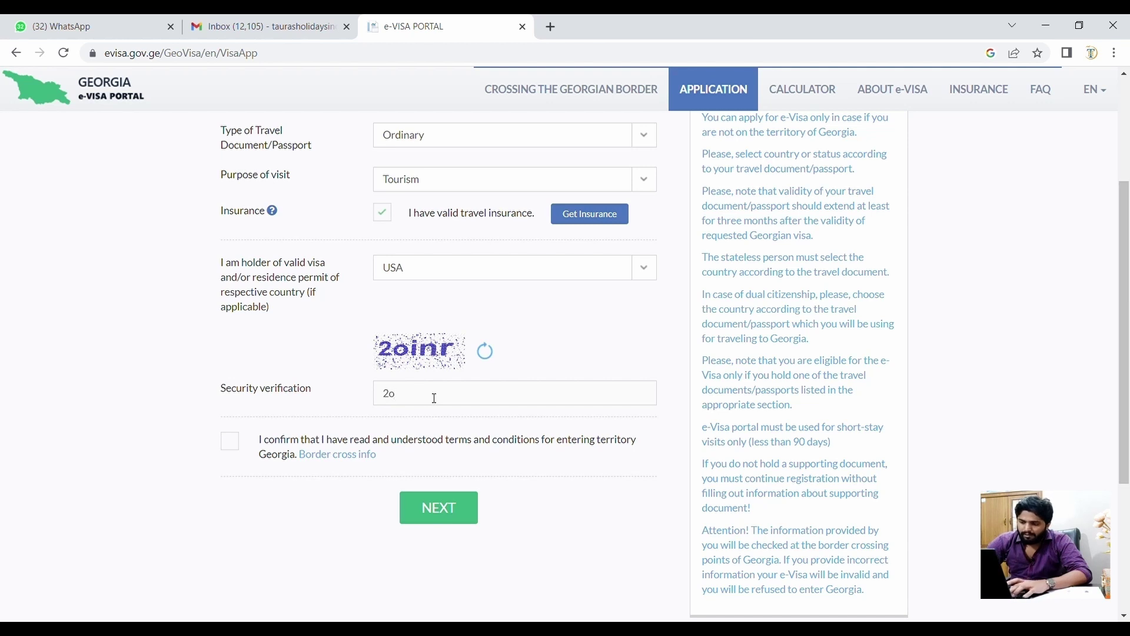
text(inr)
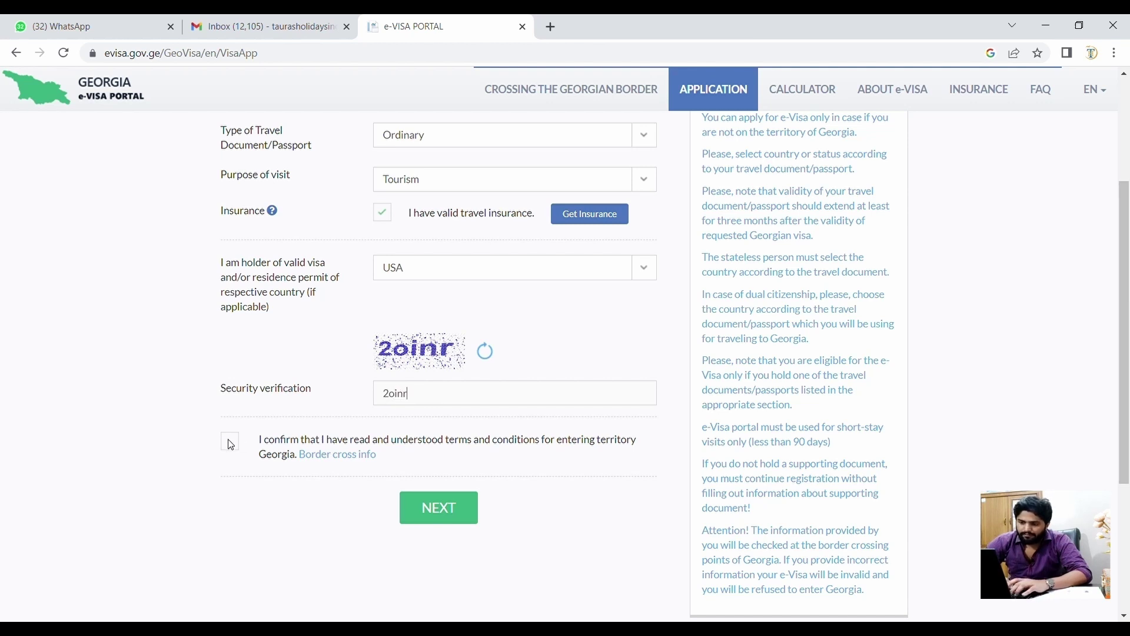
click(230, 443)
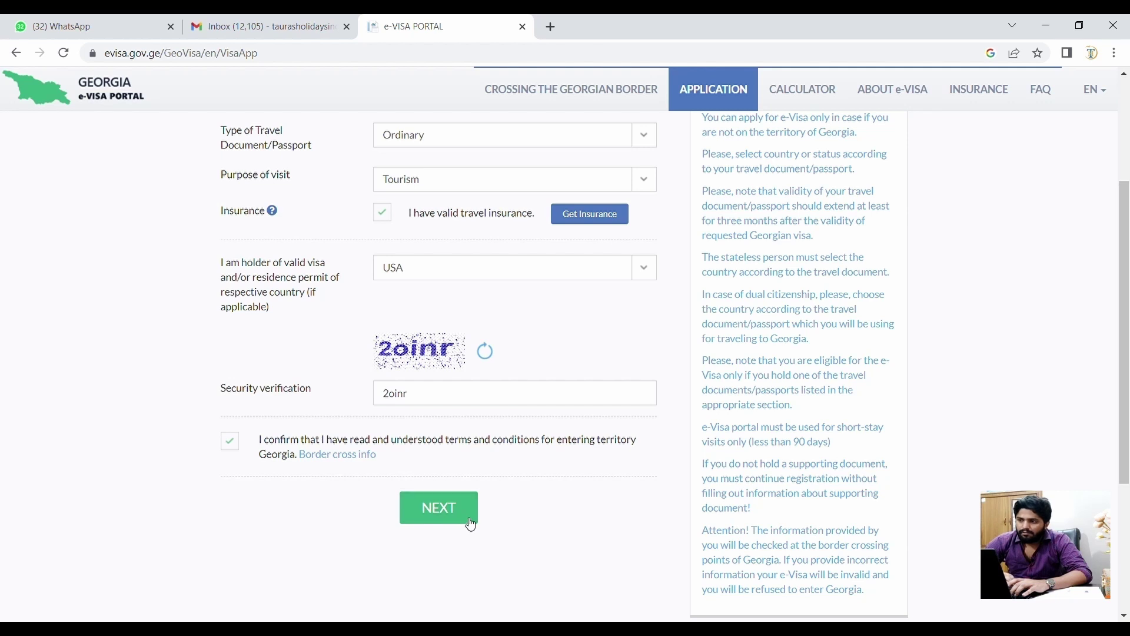
click(471, 523)
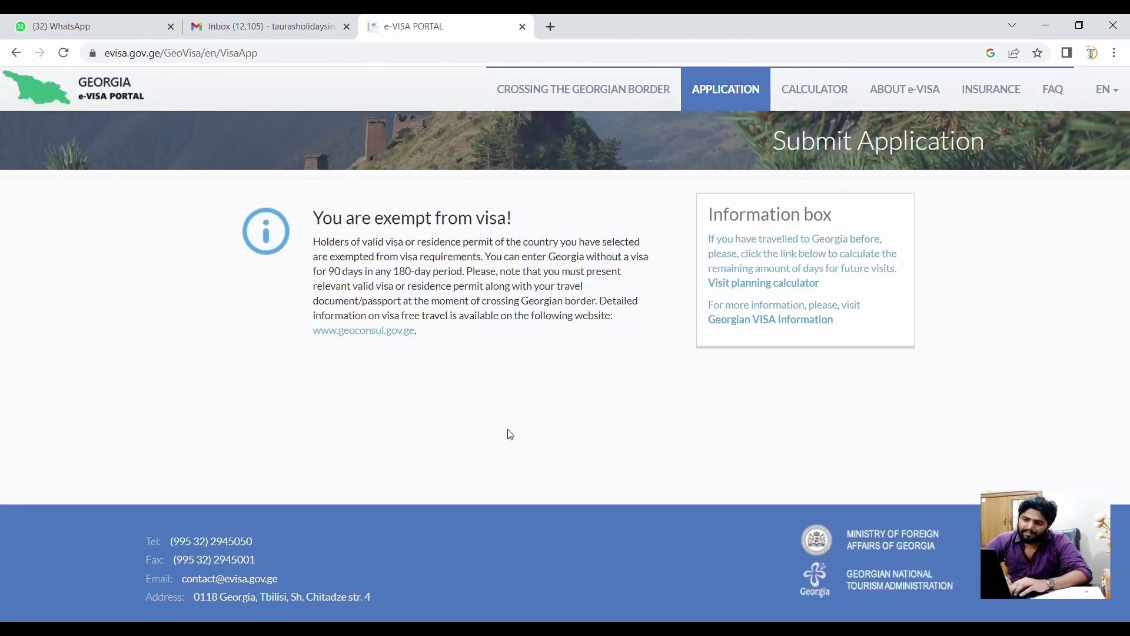
- Read the 'You are exempt from visa!' notice, then restart from the APPLICATION tab
triple_click(360, 218)
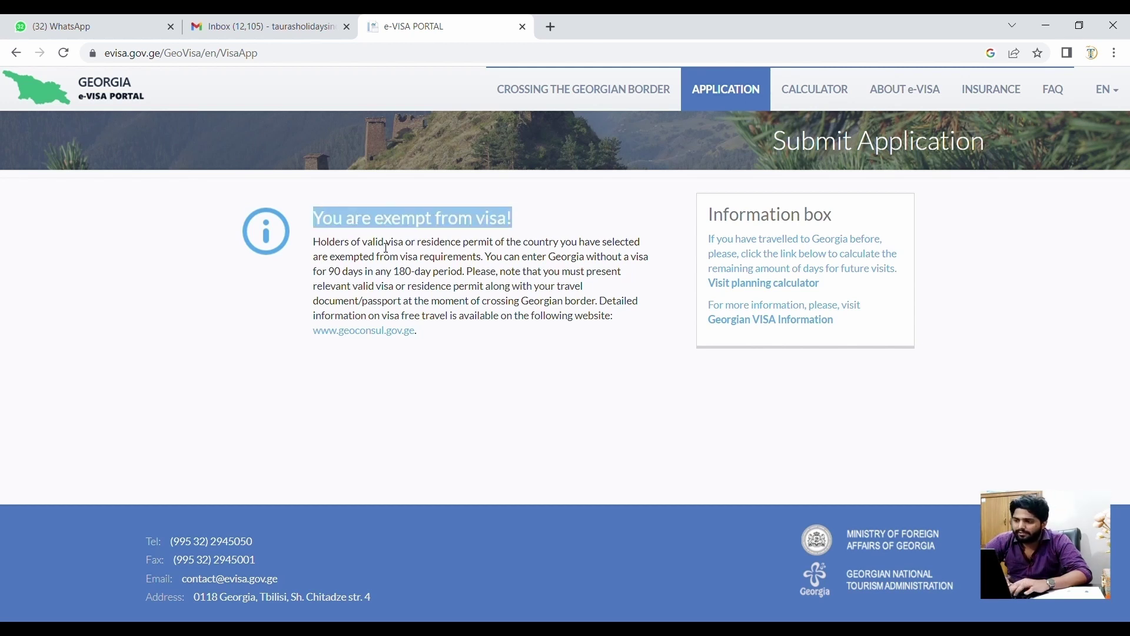
drag(417, 258, 532, 316)
click(600, 340)
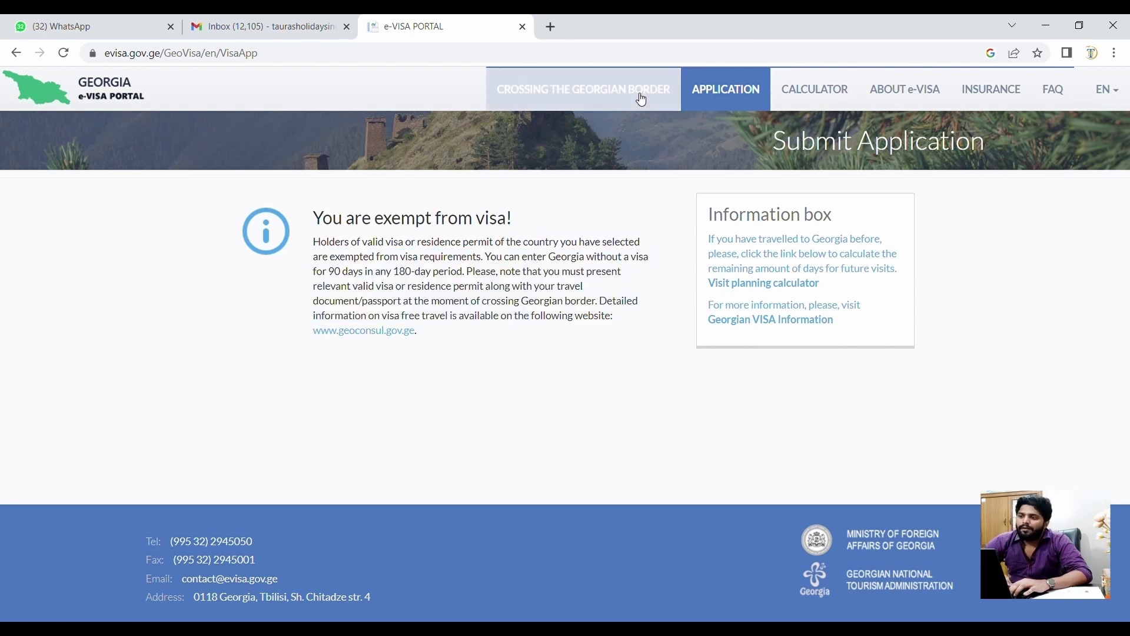
click(704, 88)
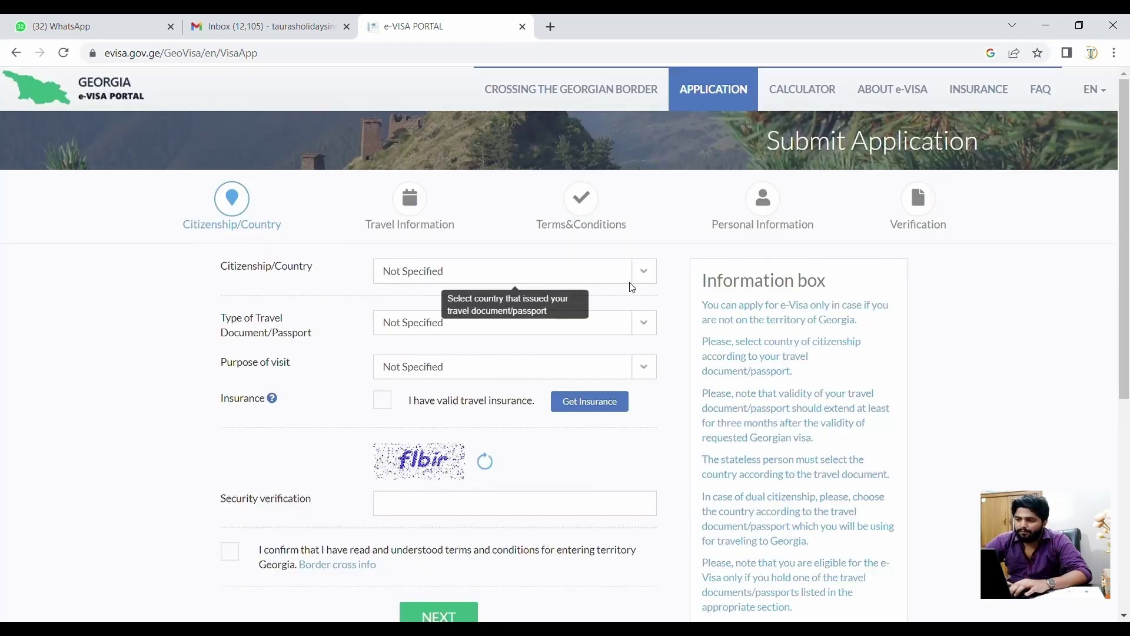
- Set citizenship to INDIA, document to Ordinary, purpose to Tourism, and confirm travel insurance
click(655, 284)
text(india)
key(Return)
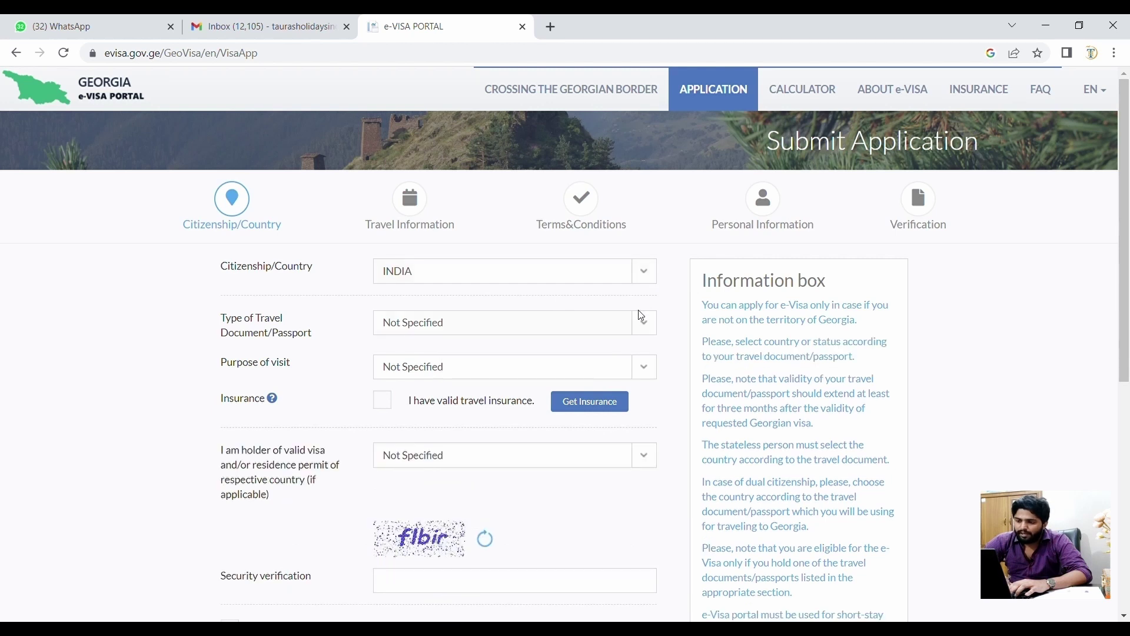
key(Down)
scroll(589, 374, down, 1)
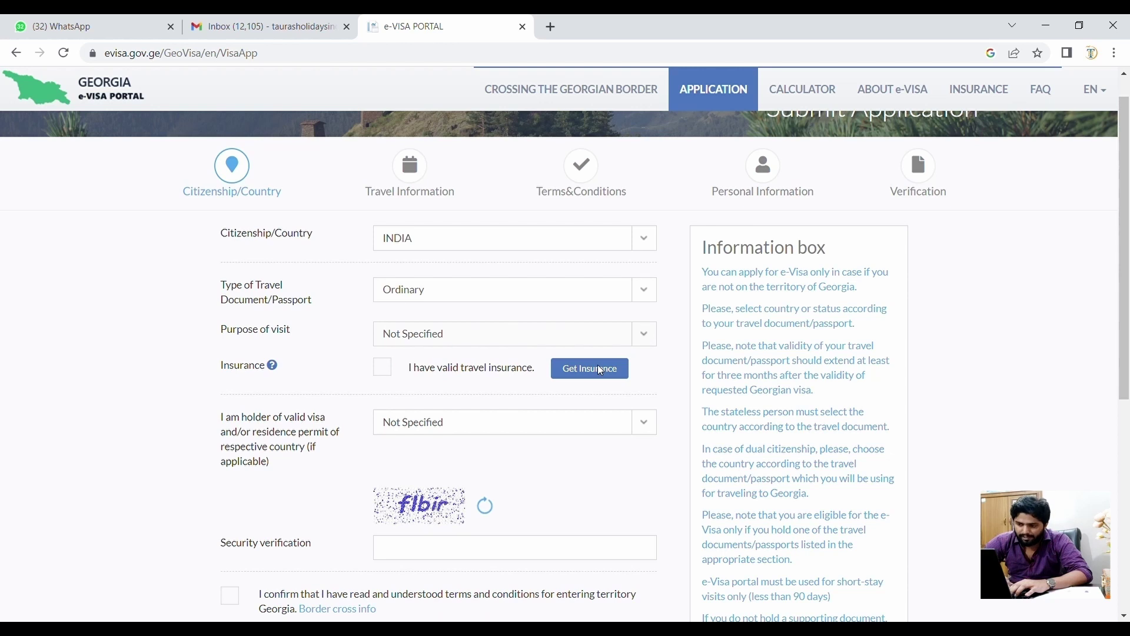
key(Down)
click(383, 369)
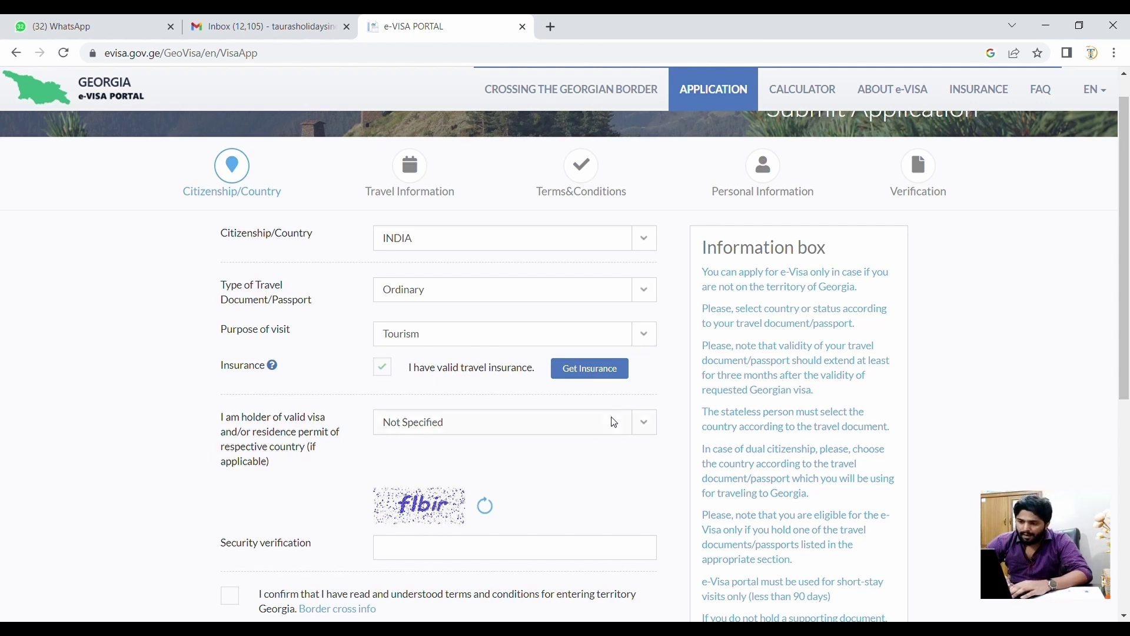
- Enter the security verification code and accept the terms for entering Georgia
scroll(615, 422, down, 2)
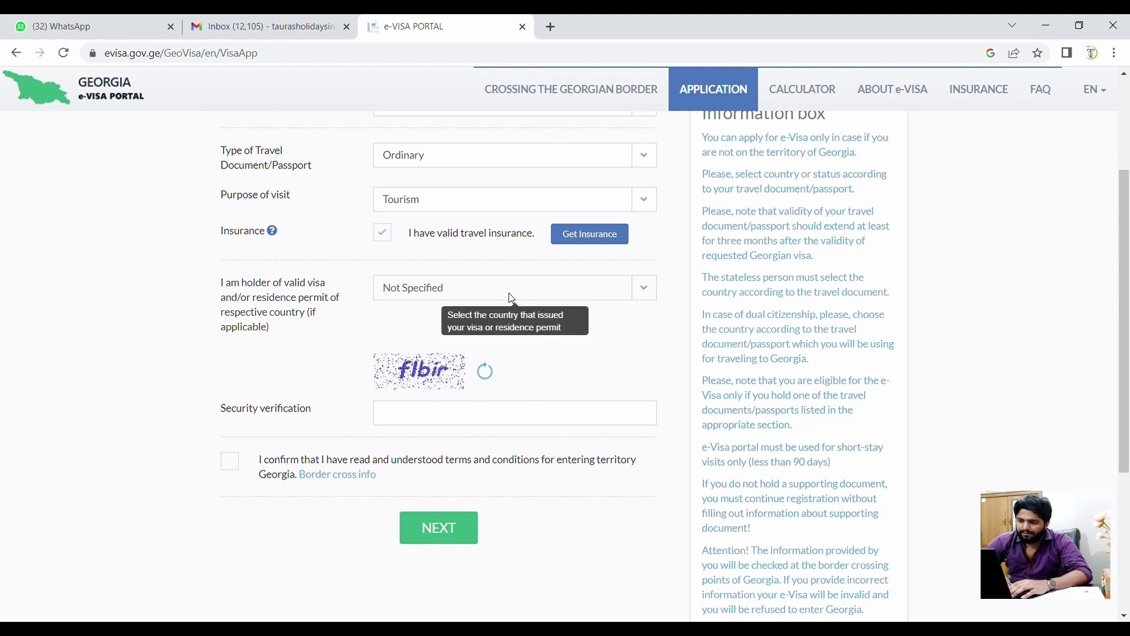
click(489, 418)
text(fl)
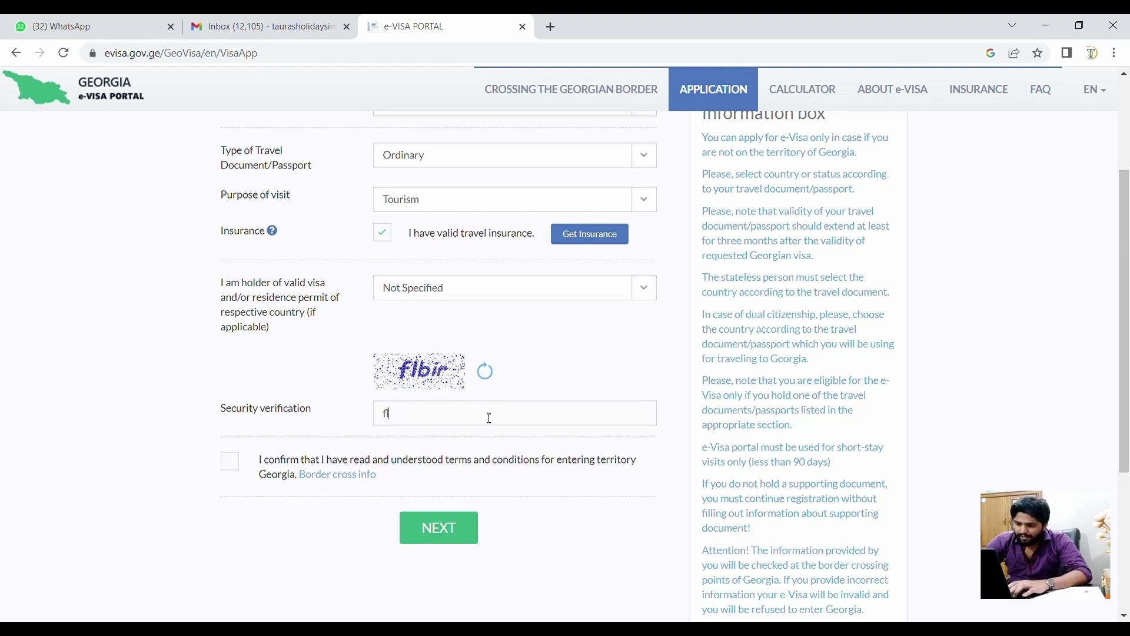
text(bir)
scroll(273, 386, down, 2)
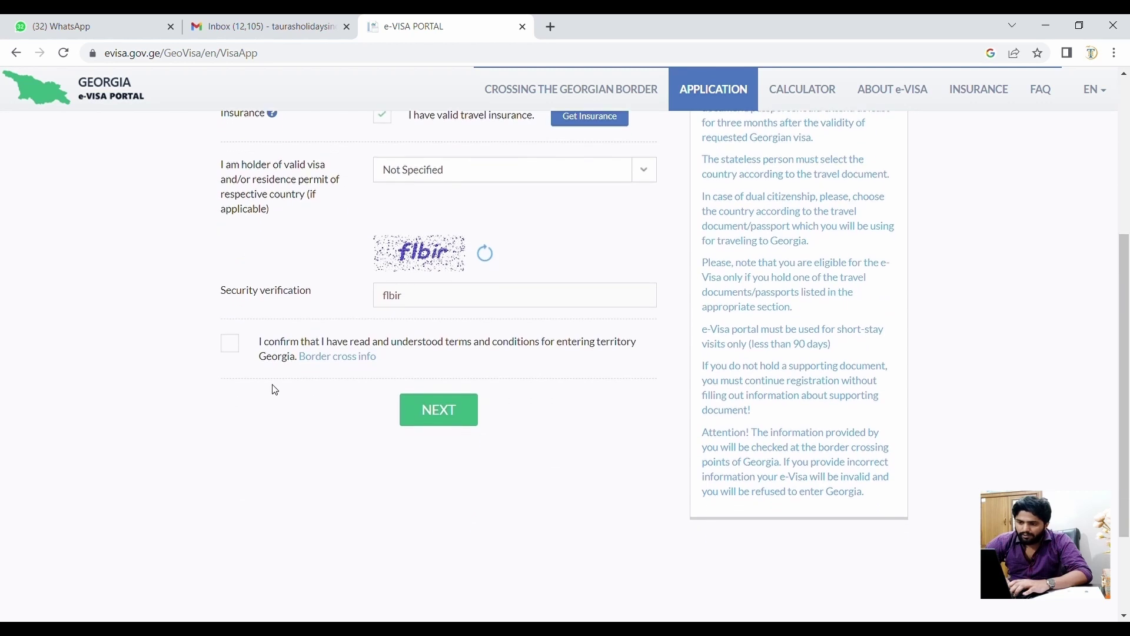
text(r)
click(231, 346)
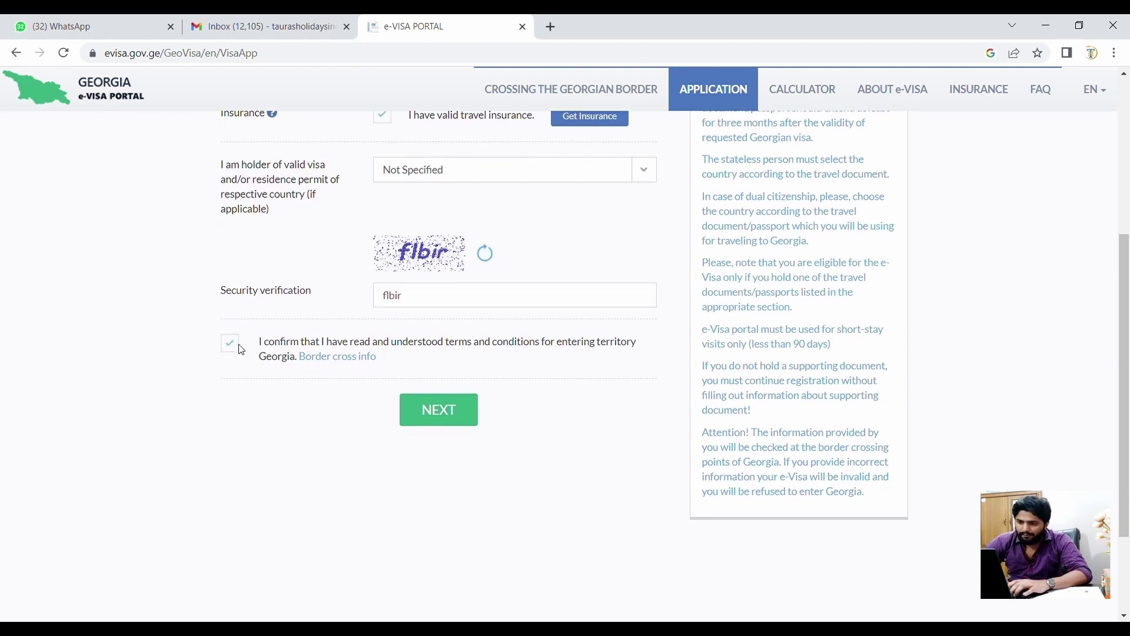
- Submit the first step and read the photo and single-PDF passport scan requirements
click(442, 412)
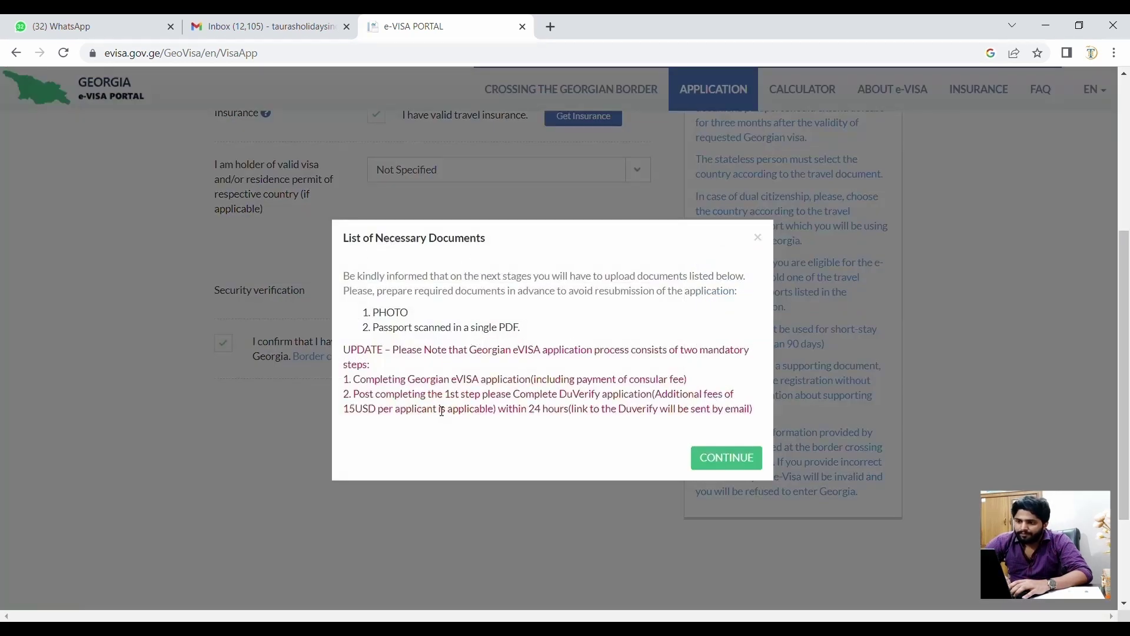
triple_click(446, 327)
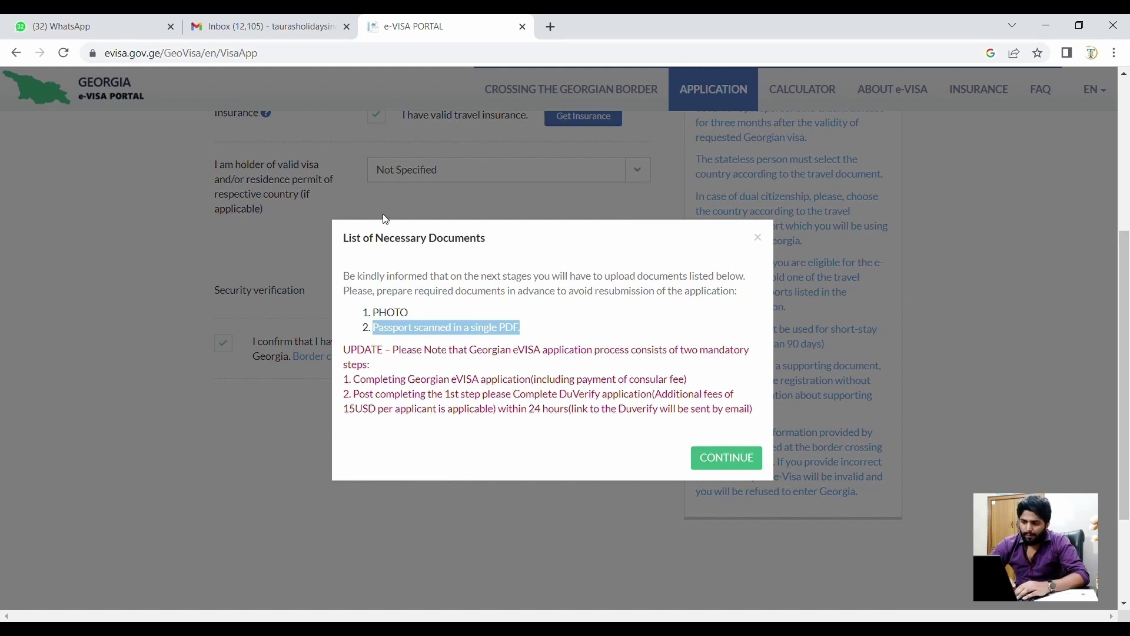
triple_click(396, 278)
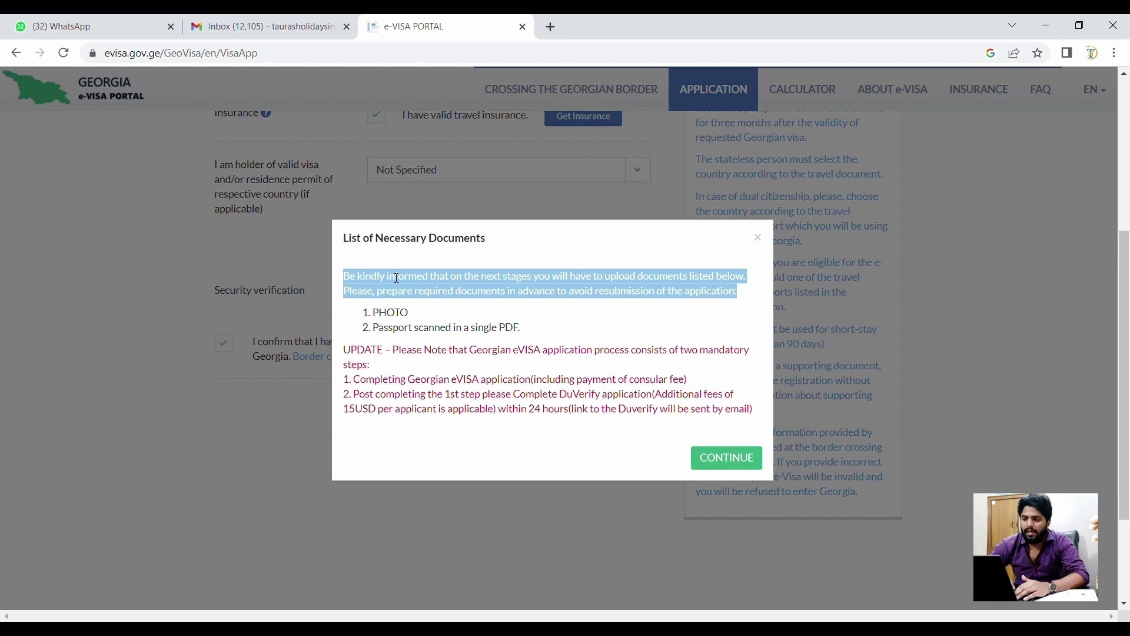
triple_click(419, 330)
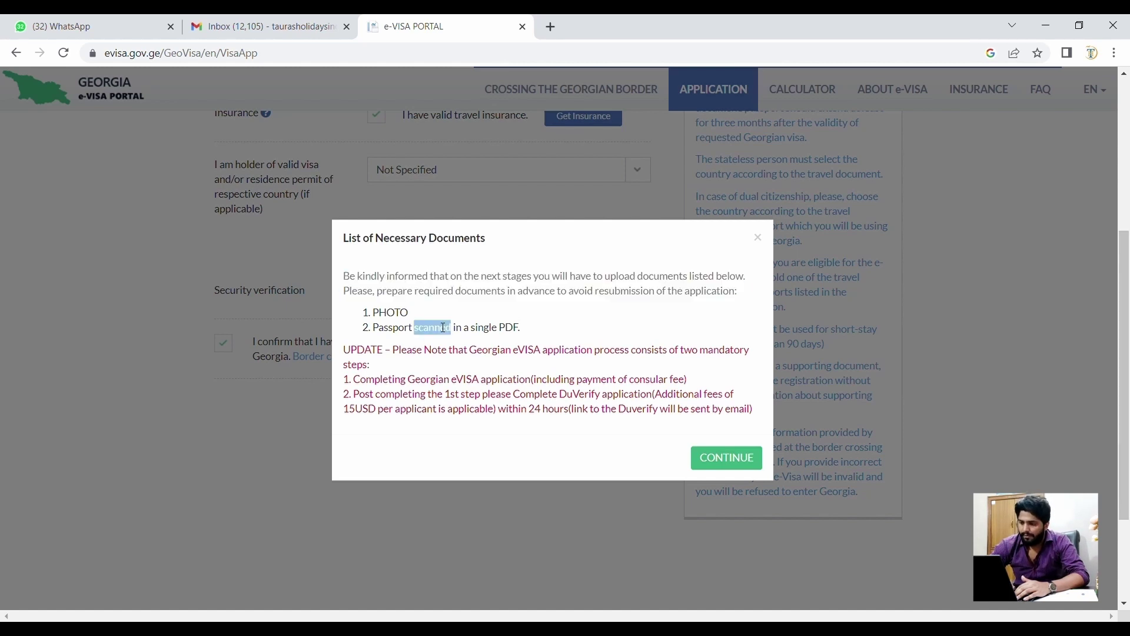
click(564, 423)
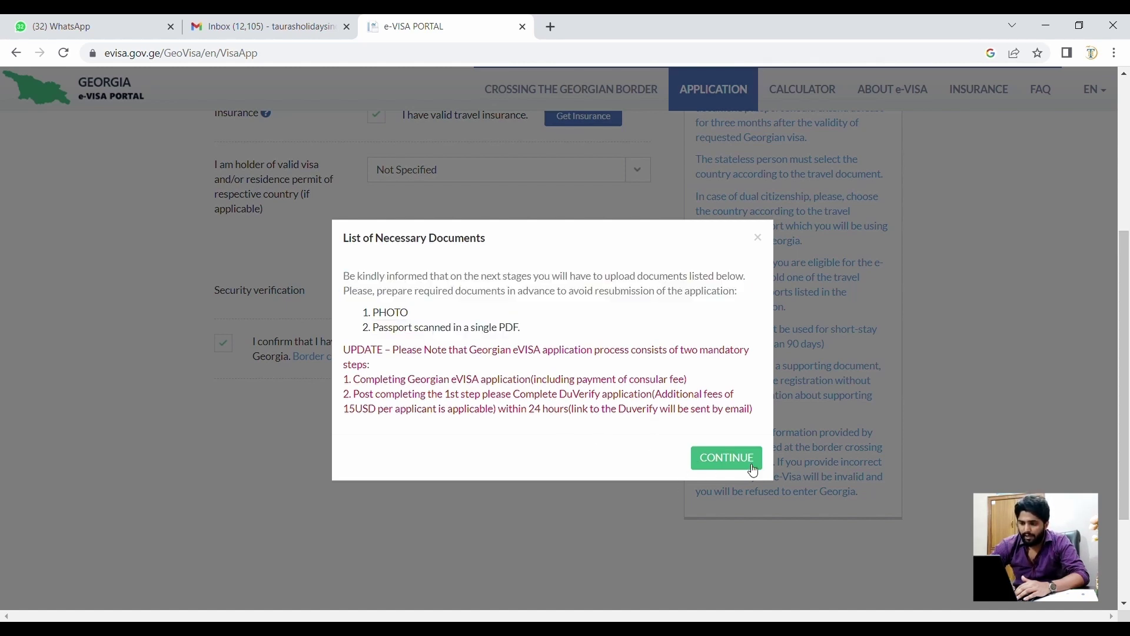
- Read the mandatory steps note: eVISA with consular fee, then the 15 USD DuVerify application
triple_click(428, 352)
triple_click(421, 380)
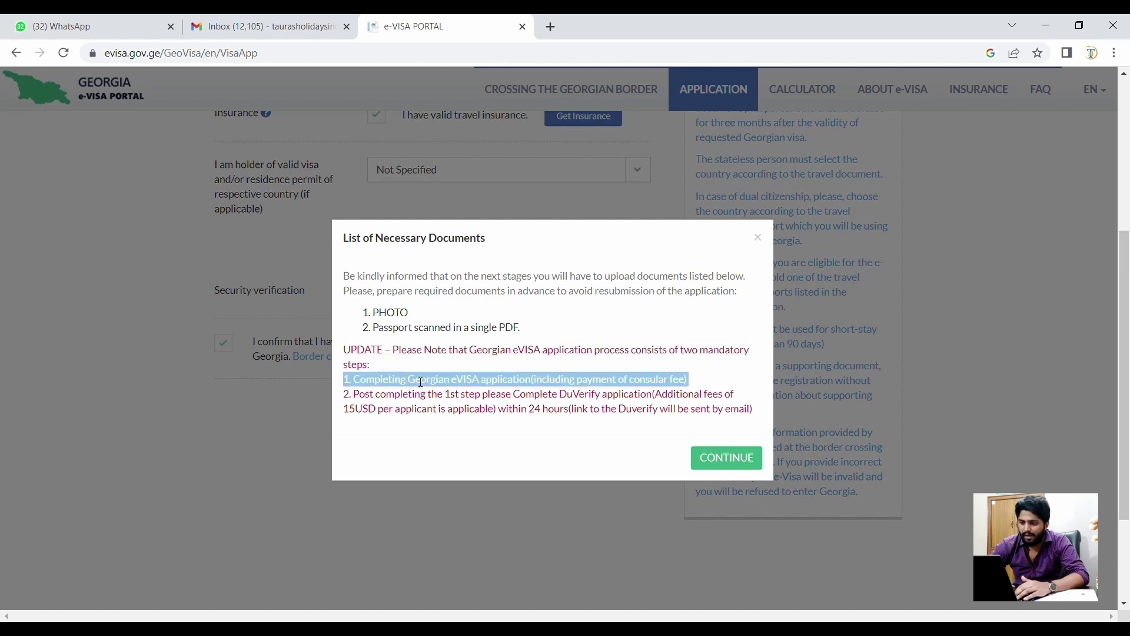
double_click(615, 389)
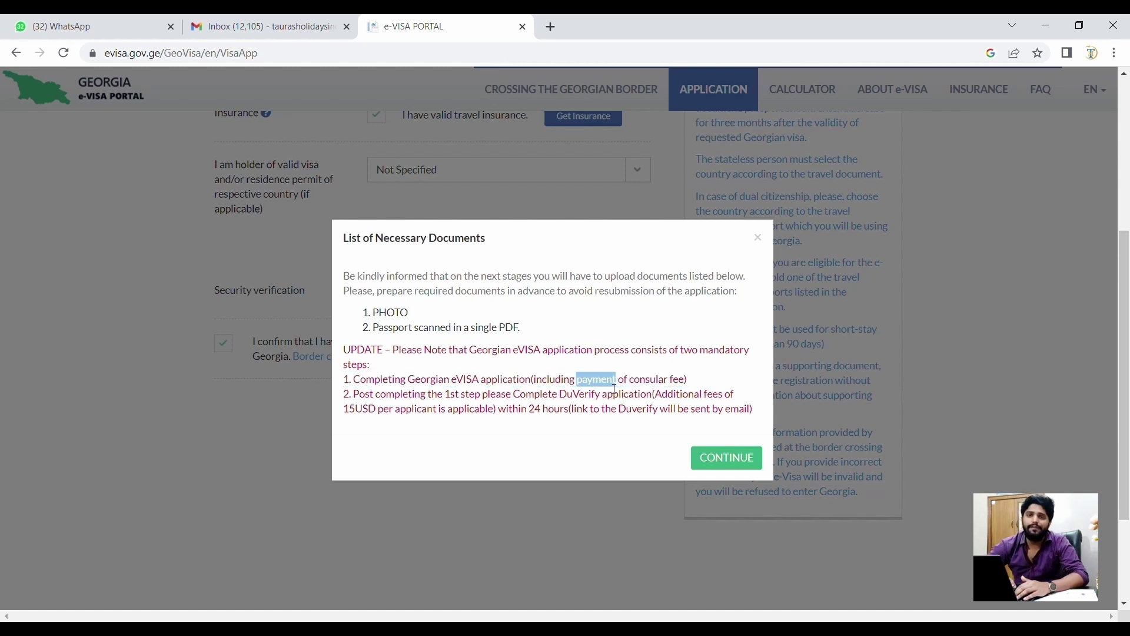
click(615, 390)
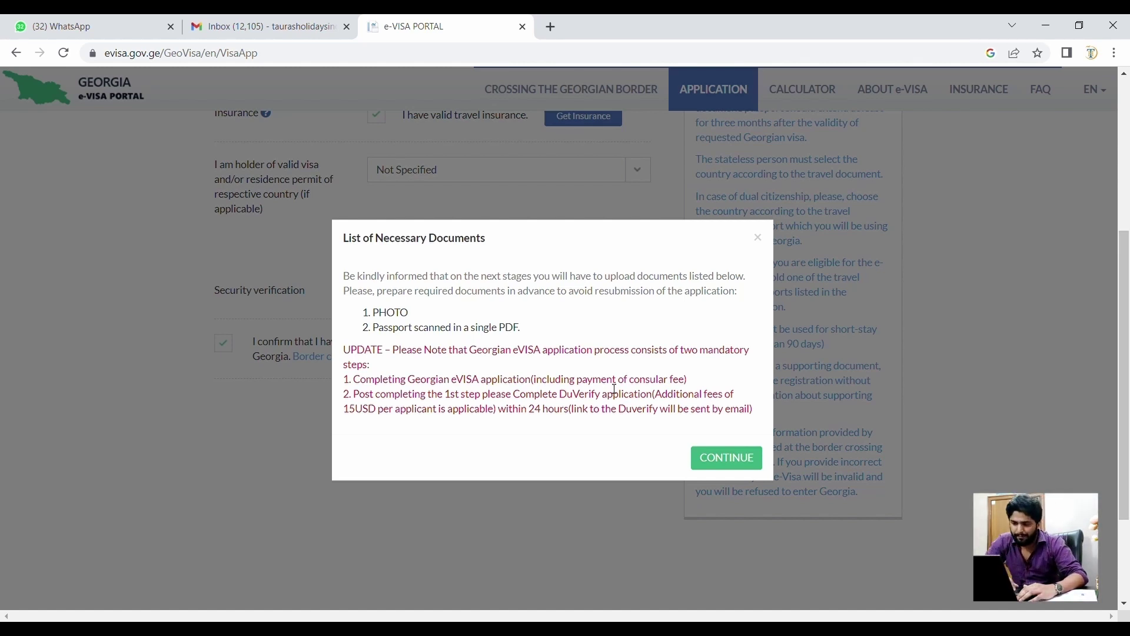
triple_click(410, 406)
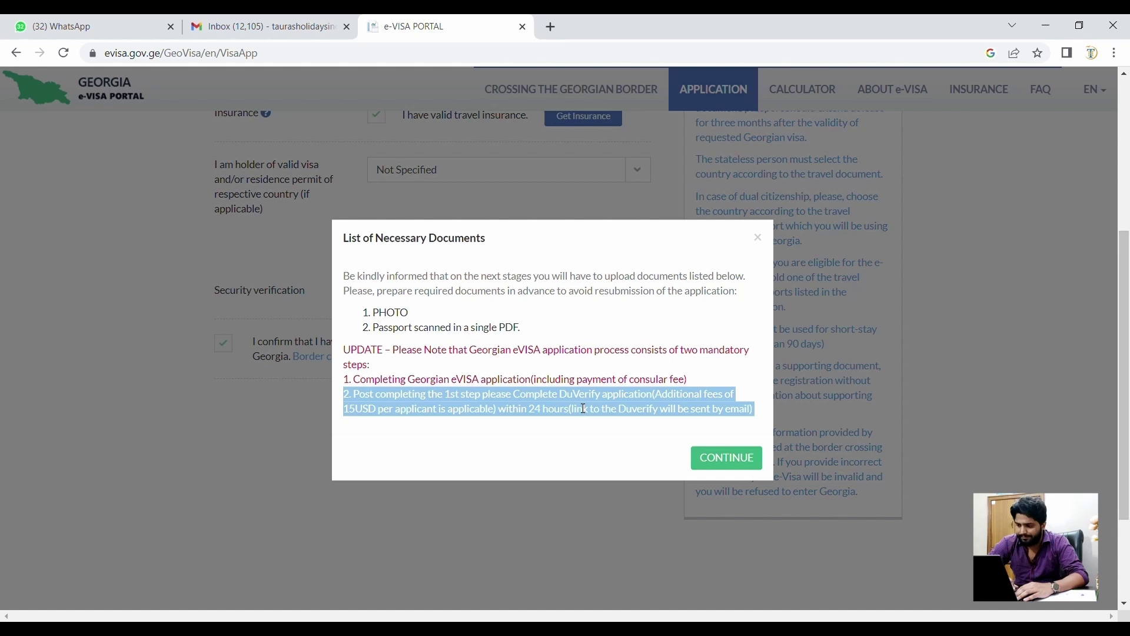
- Dismiss the incorrect-code error, enter a new security code, resubmit, and continue past the documents list
click(749, 461)
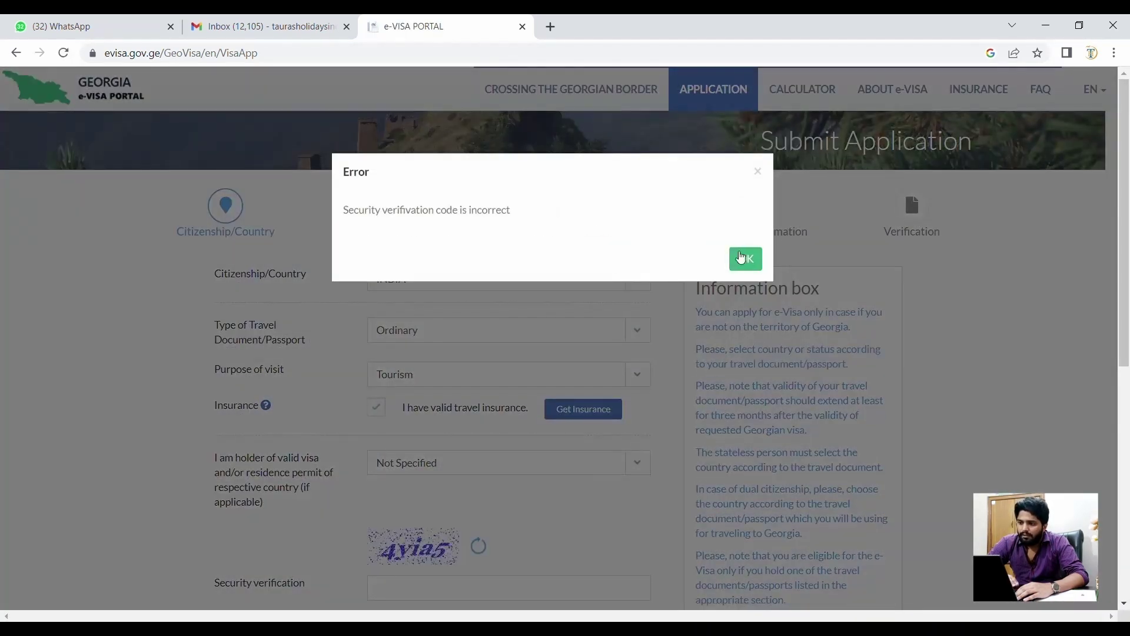
click(743, 258)
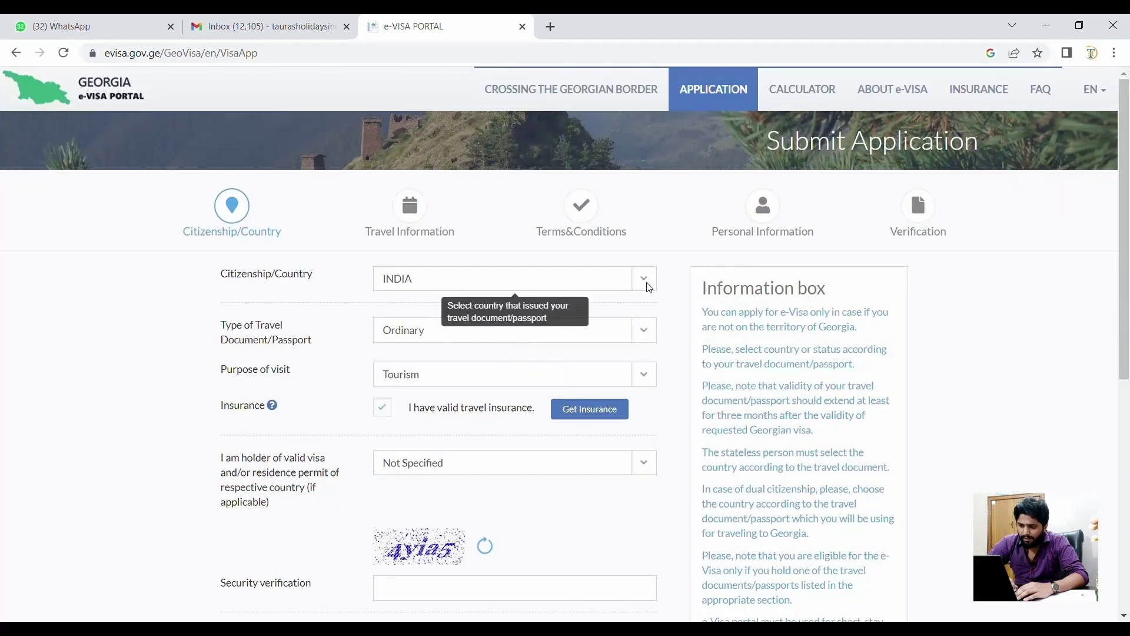
scroll(459, 374, down, 2)
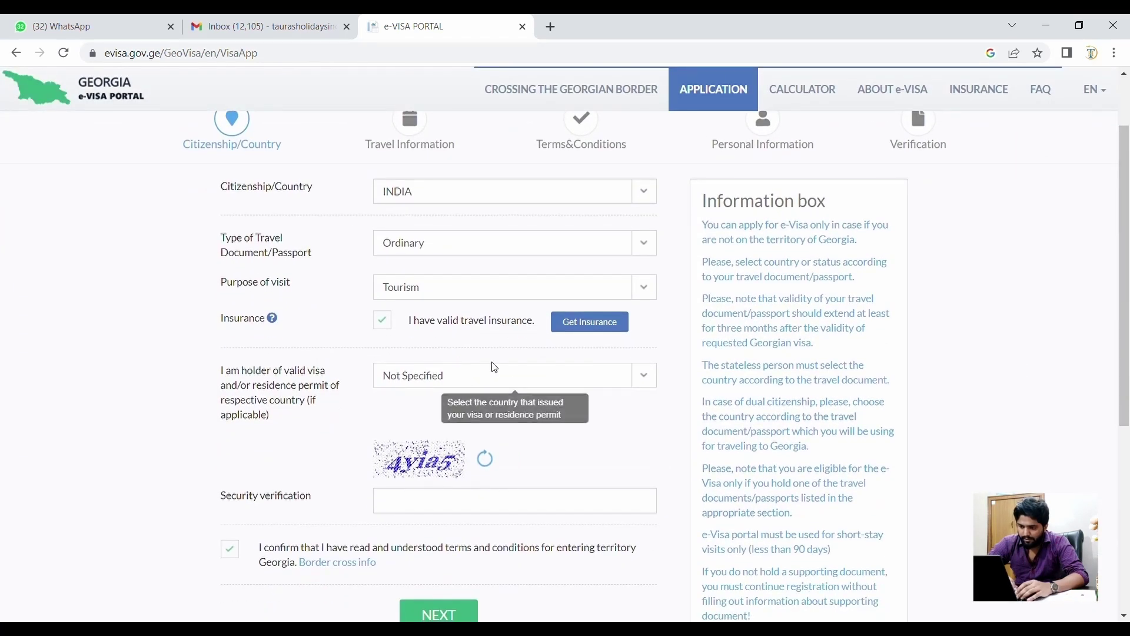
click(494, 511)
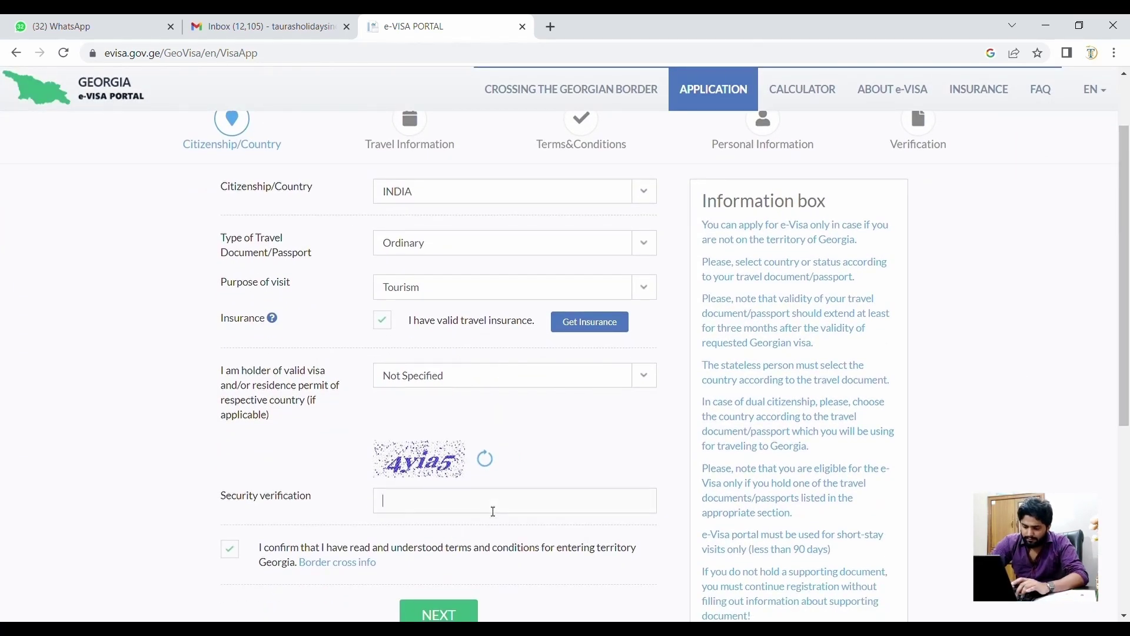
text(4yia5)
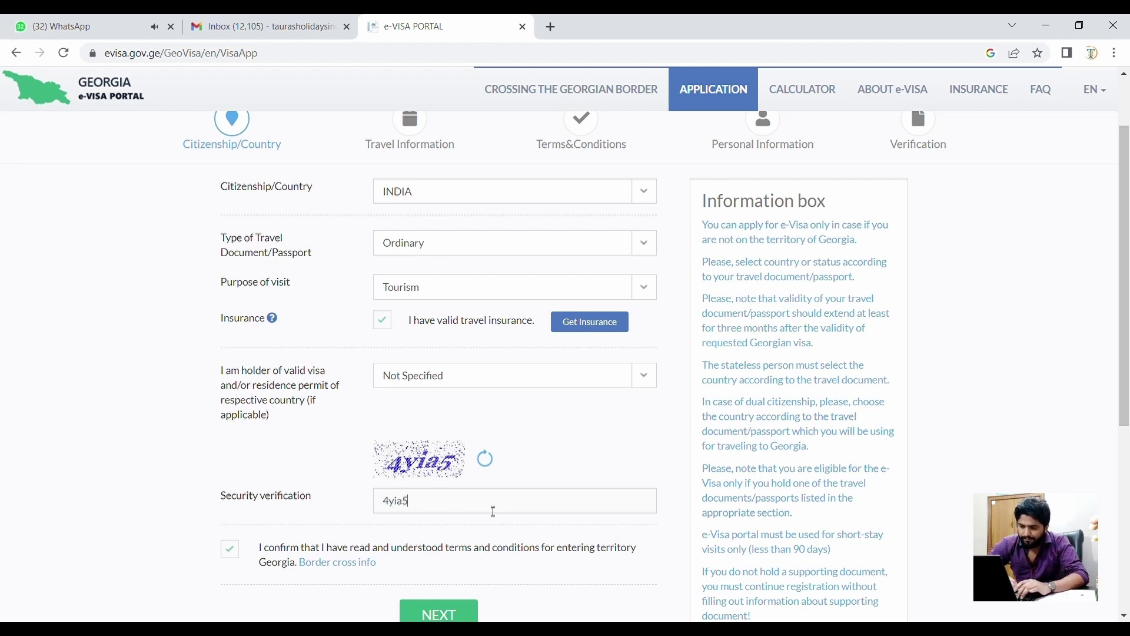
scroll(493, 511, down, 1)
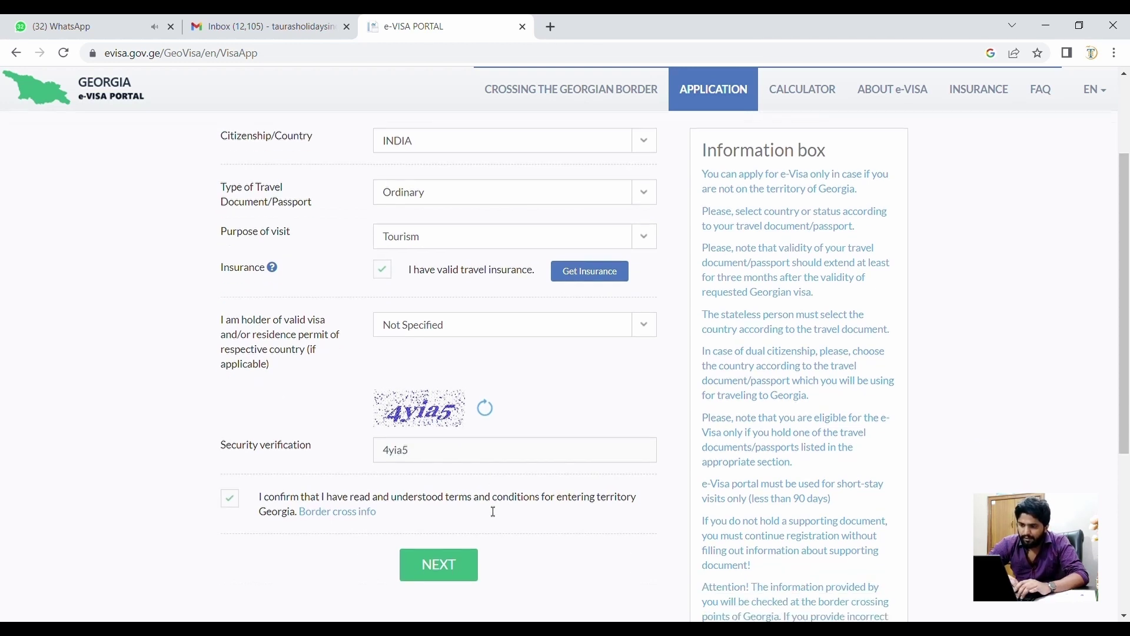
click(455, 564)
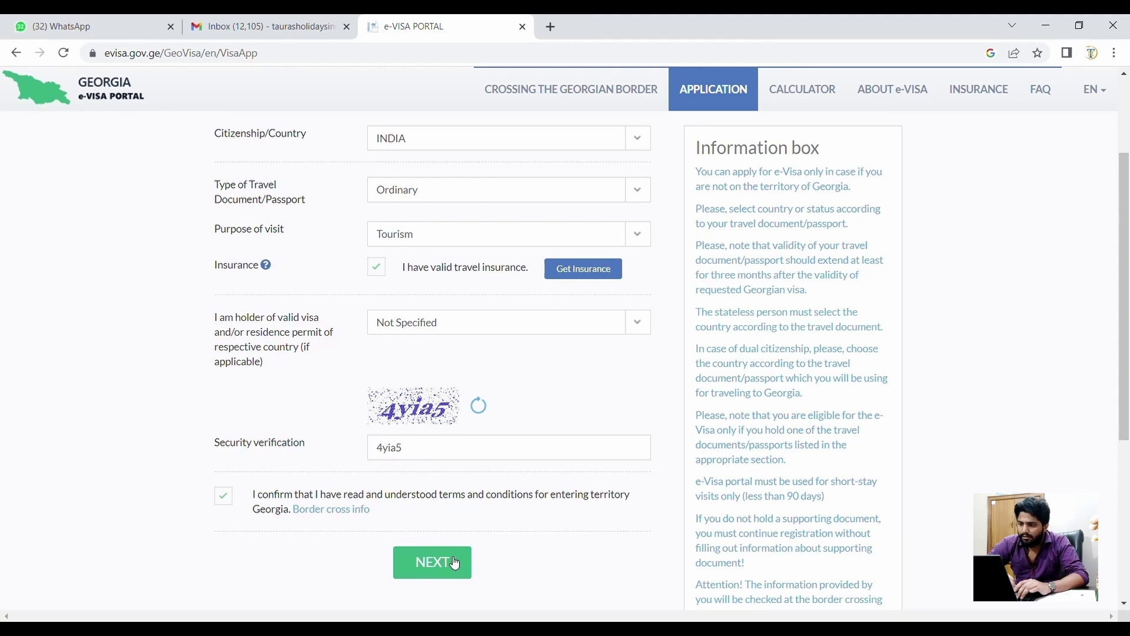
click(747, 465)
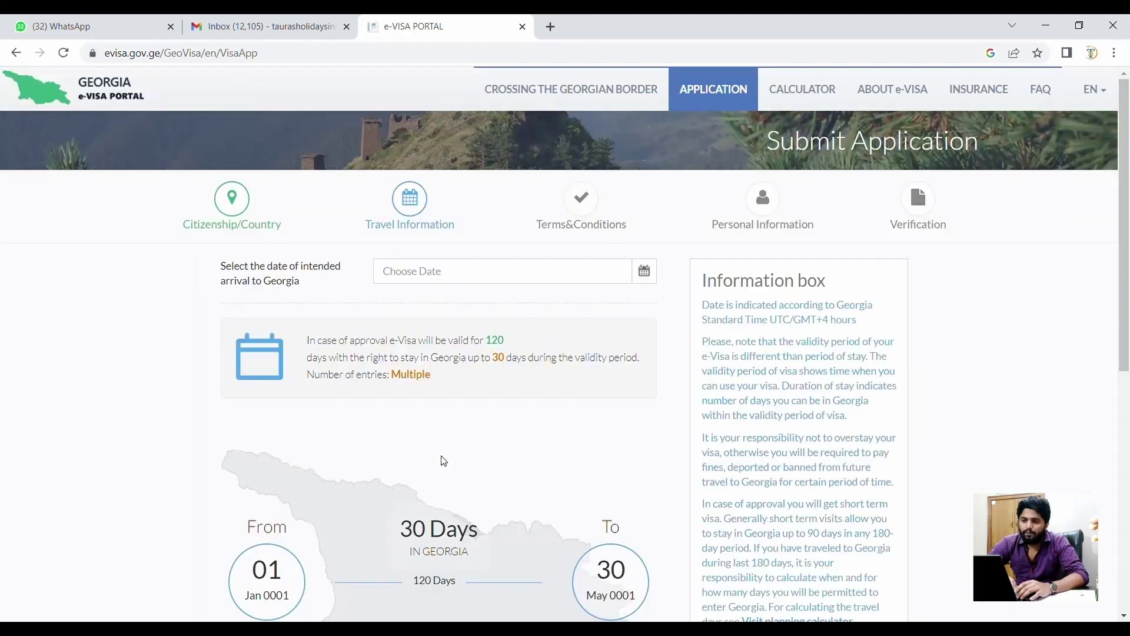
- Set the intended arrival date to 01/08/2023 in the calendar
mouse_move(562, 274)
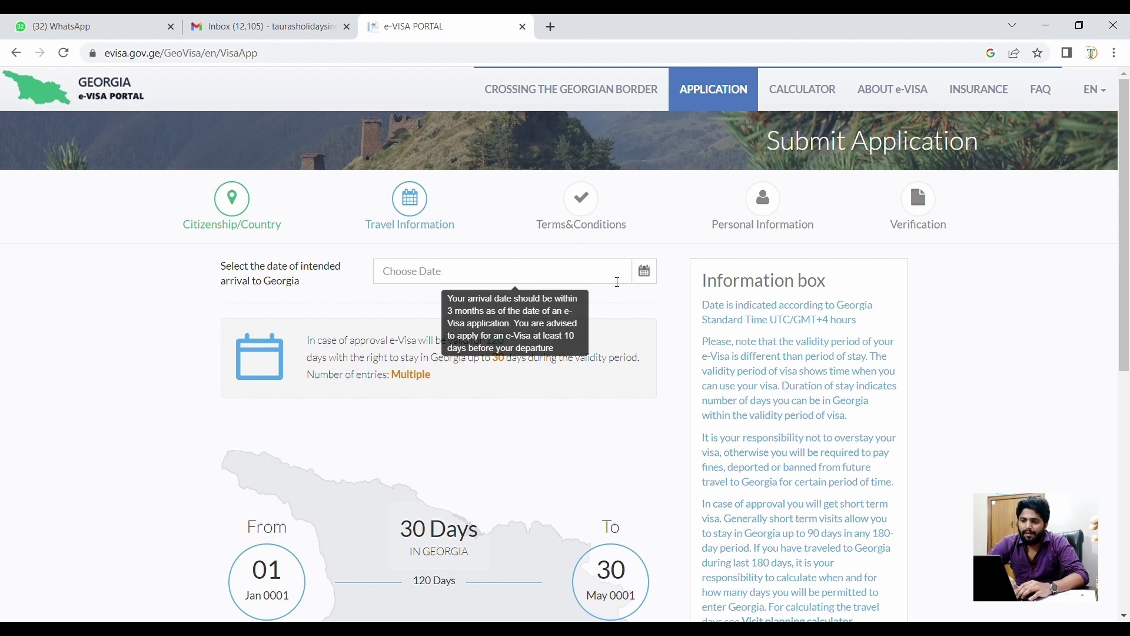
scroll(481, 320, down, 1)
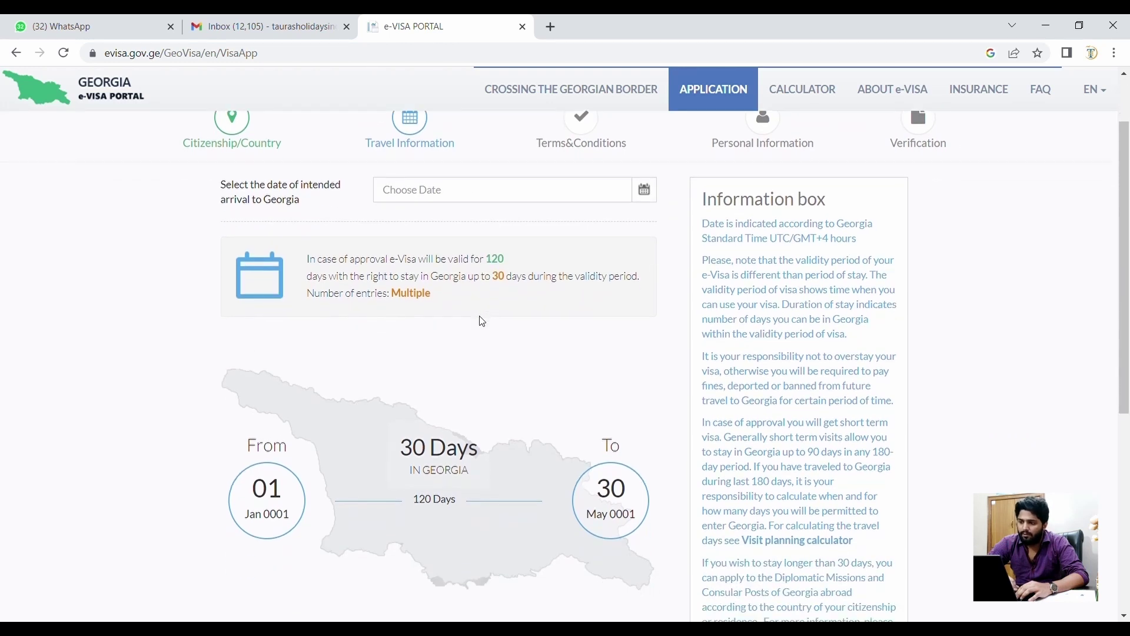
scroll(481, 321, up, 1)
click(656, 273)
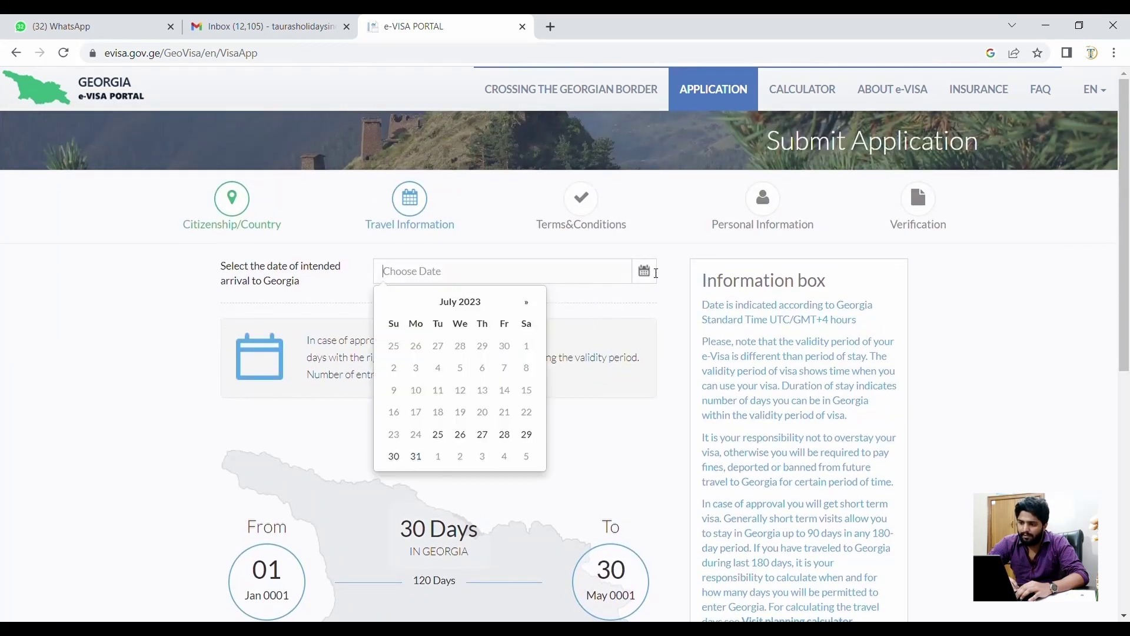
click(527, 302)
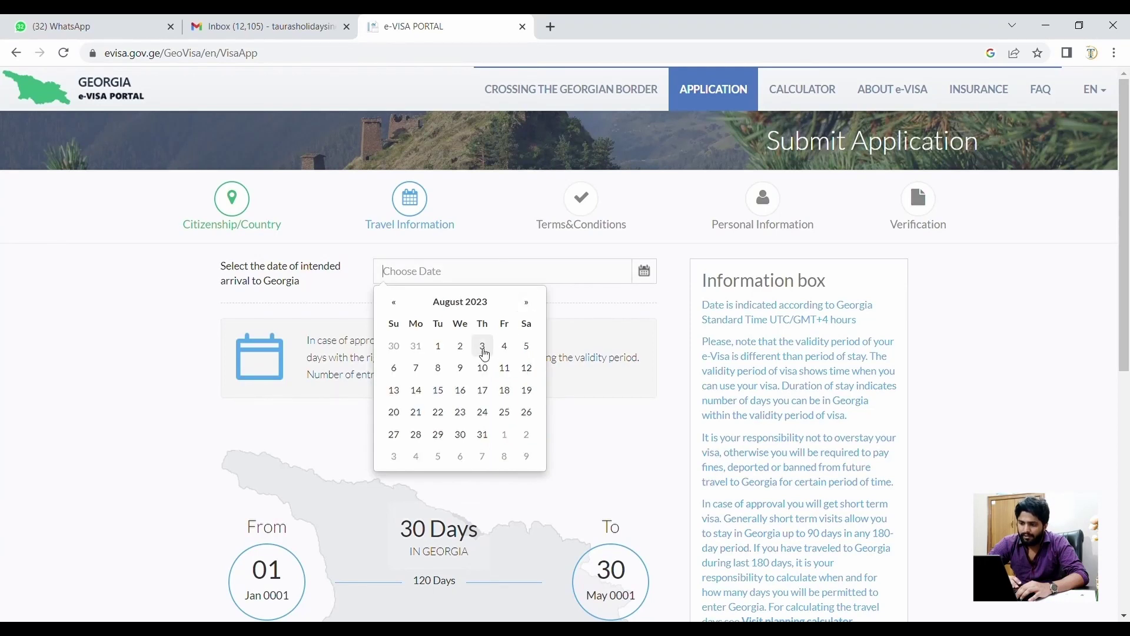
click(439, 349)
- Review the validity to 28 Nov, 30-day stay, card payment note and 20 USD visa fee
scroll(349, 414, down, 1)
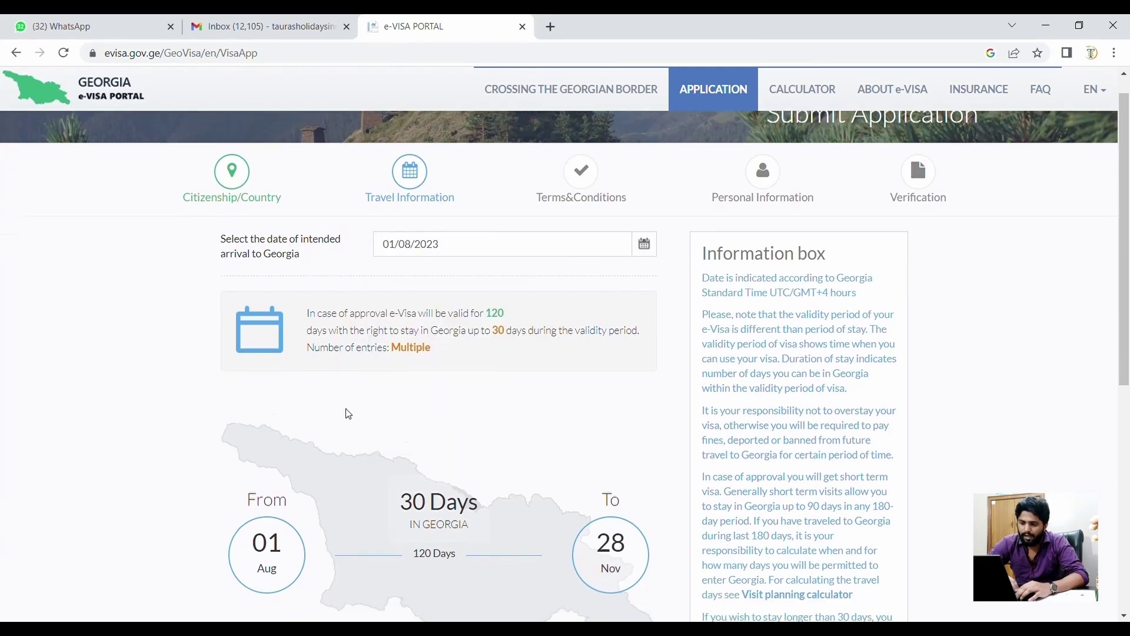
scroll(349, 414, down, 1)
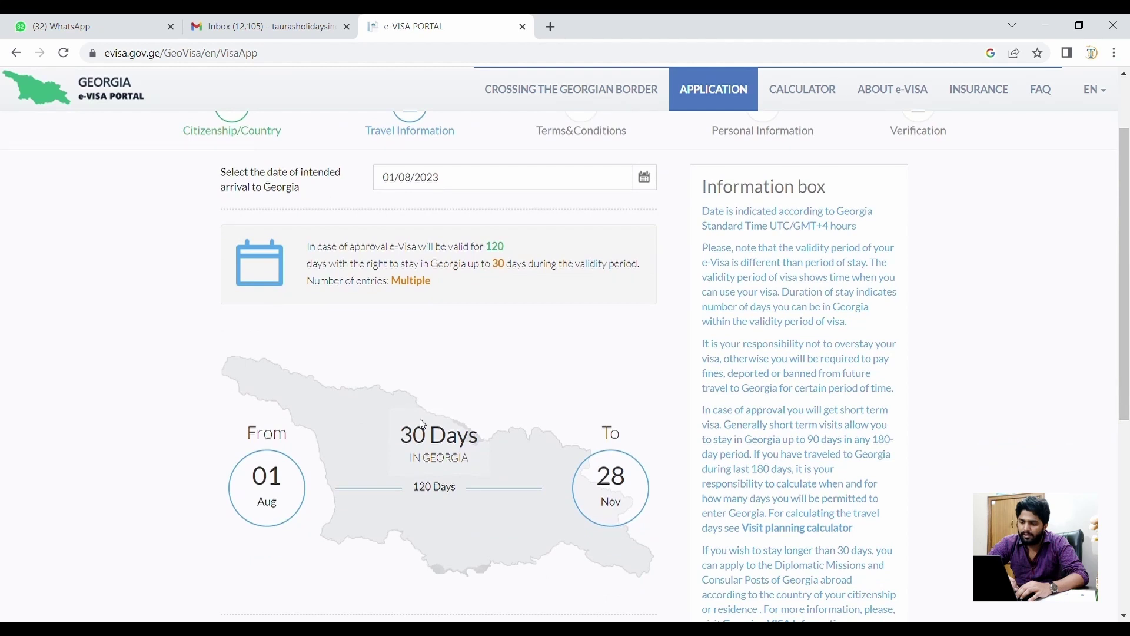
drag(398, 435, 474, 460)
scroll(539, 384, down, 1)
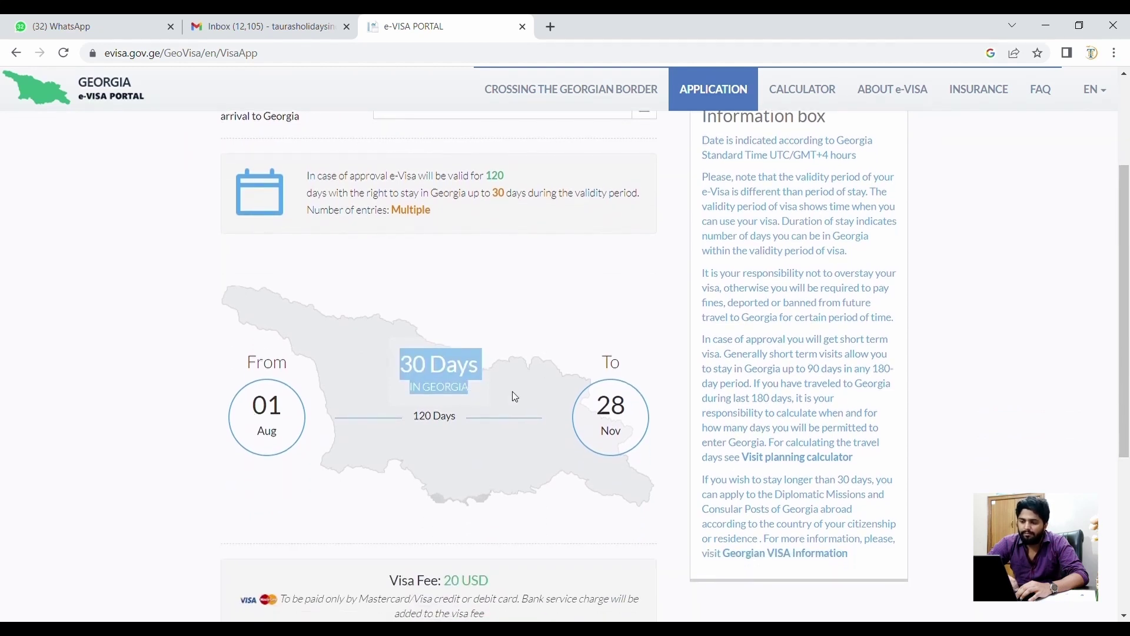
scroll(479, 467, down, 2)
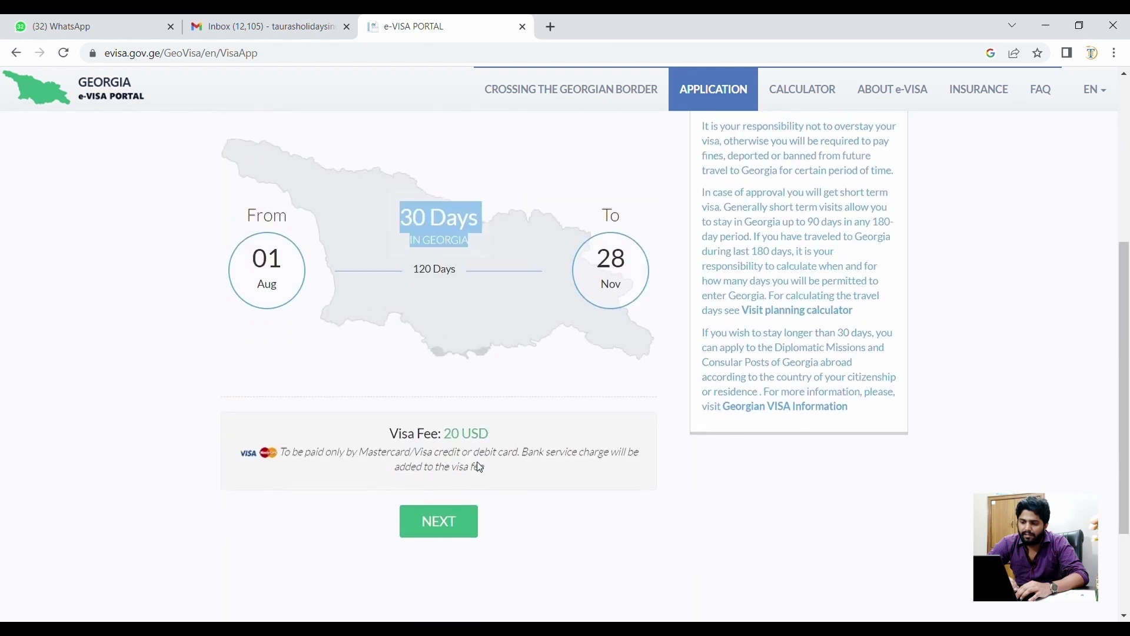
triple_click(429, 448)
triple_click(444, 426)
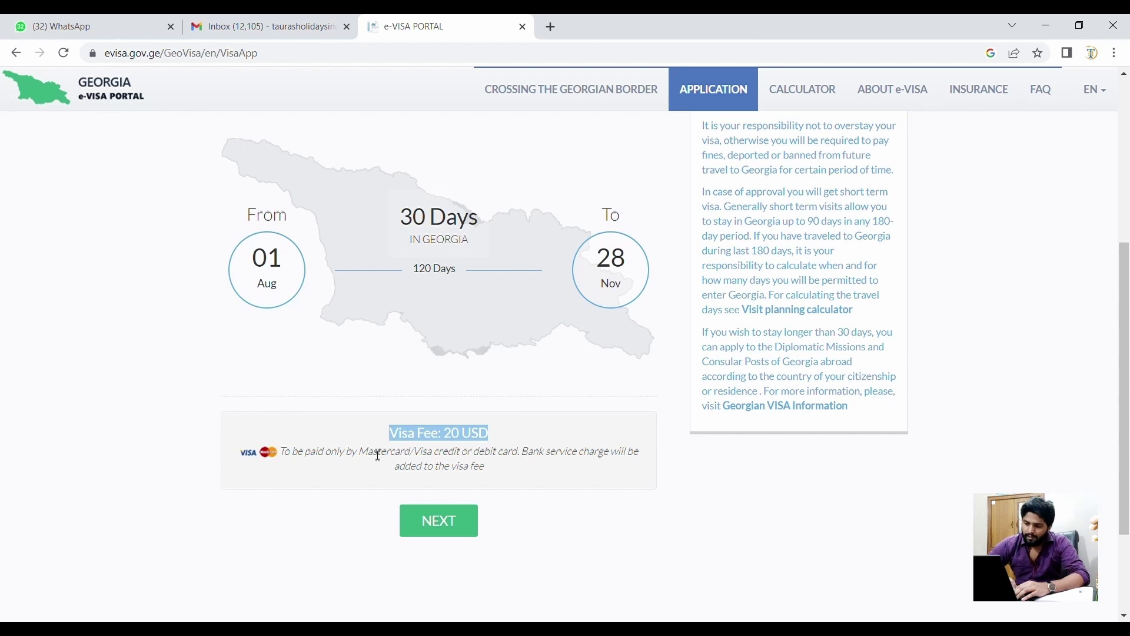
- Tick the short-term purpose, in-country refusal, passport validity, and return ticket/insurance statements
click(444, 531)
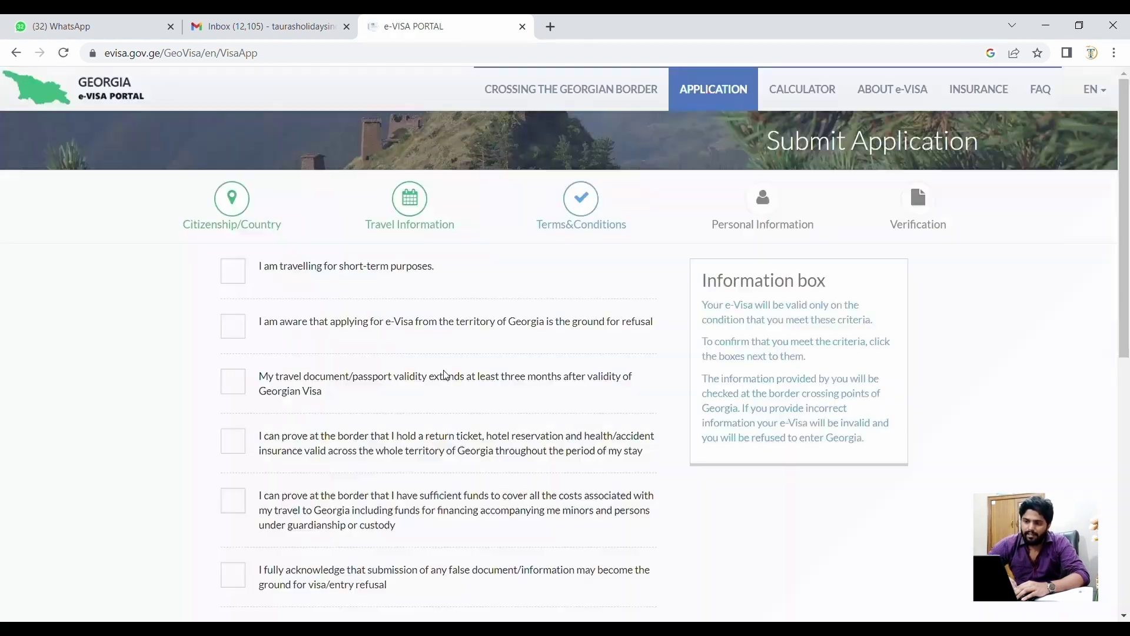
click(242, 287)
click(242, 336)
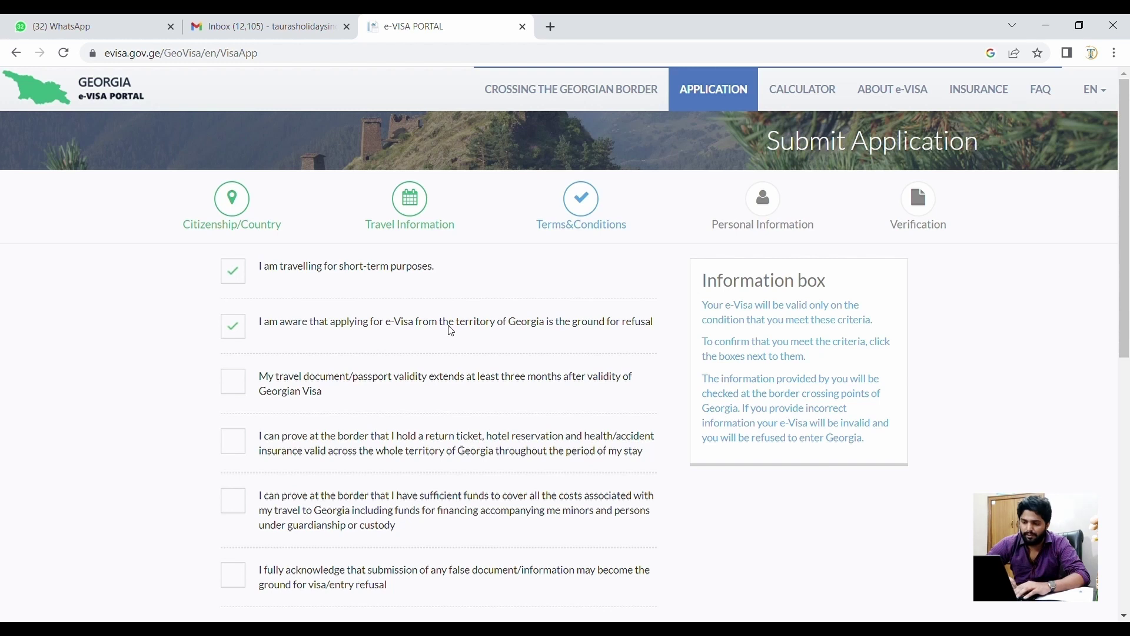
scroll(451, 331, down, 1)
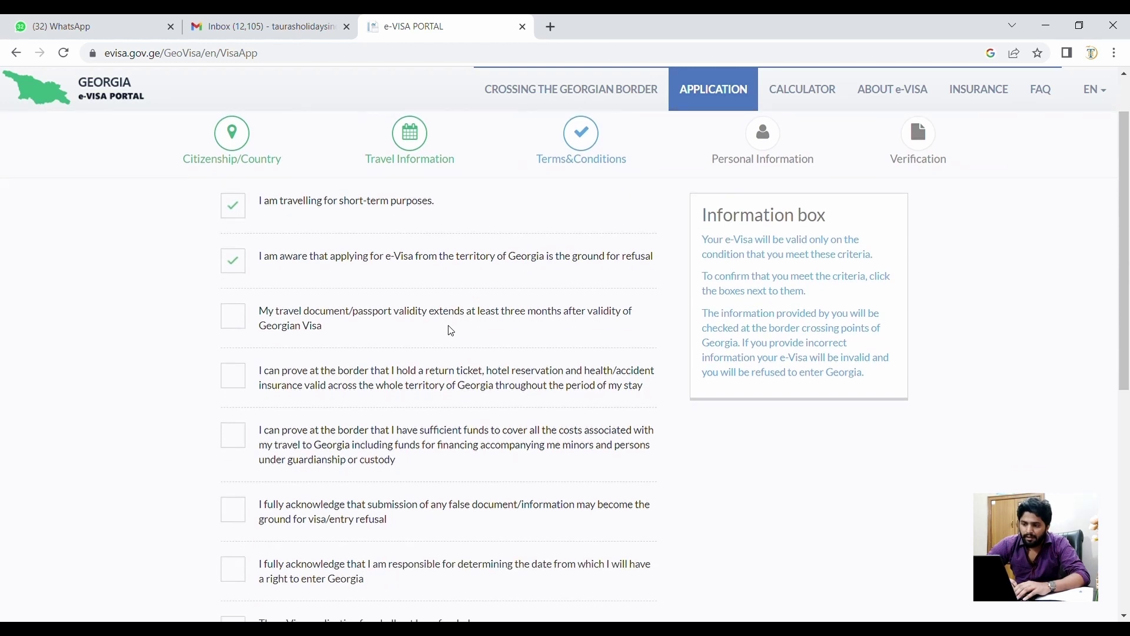
click(245, 330)
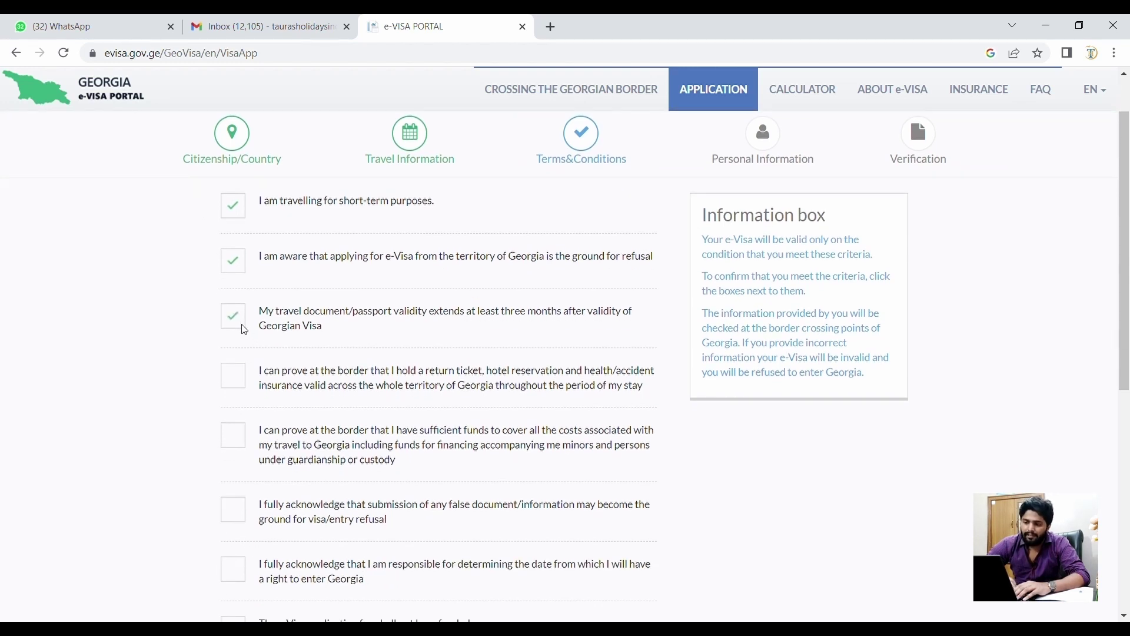
click(231, 383)
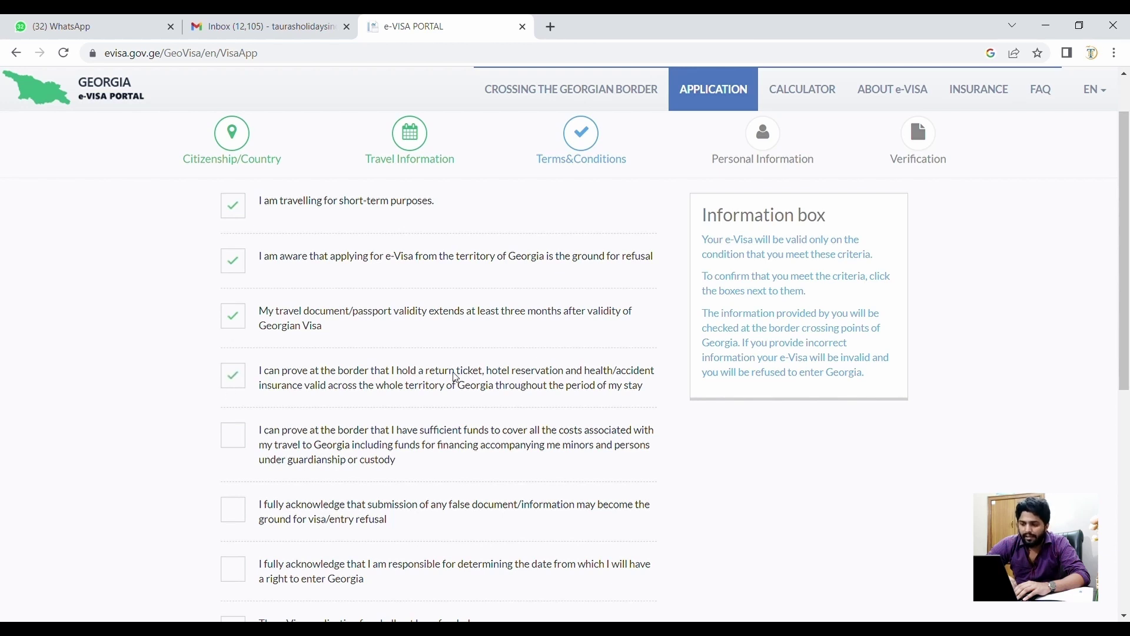
- Re-tick the return ticket and insurance condition and agree to the sufficient funds condition
scroll(422, 405, down, 1)
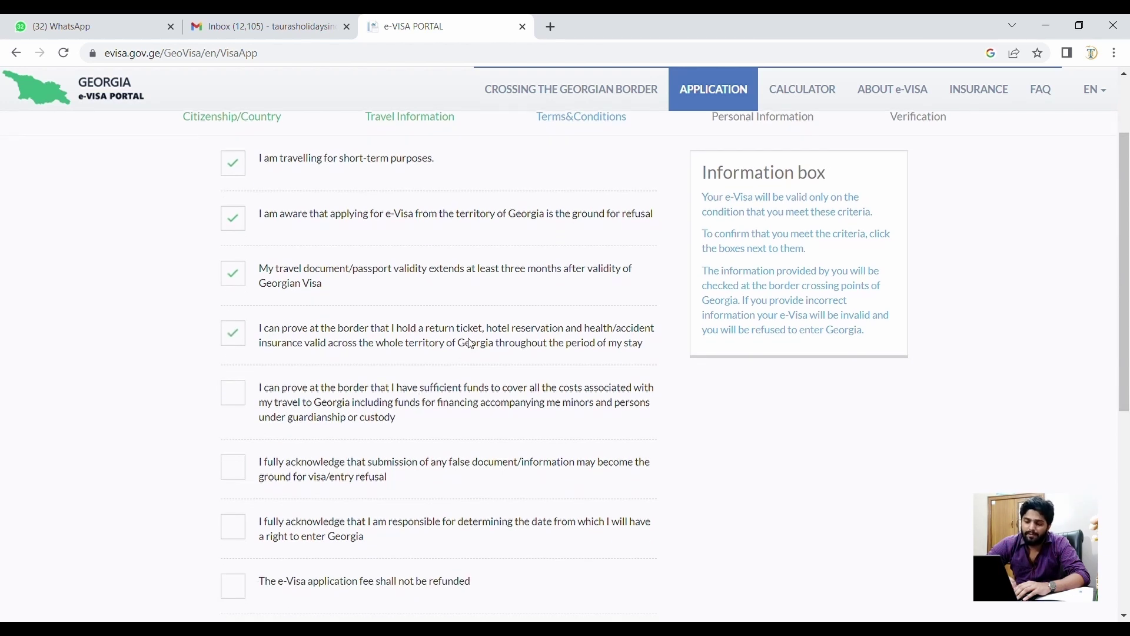
double_click(470, 344)
triple_click(471, 342)
click(422, 303)
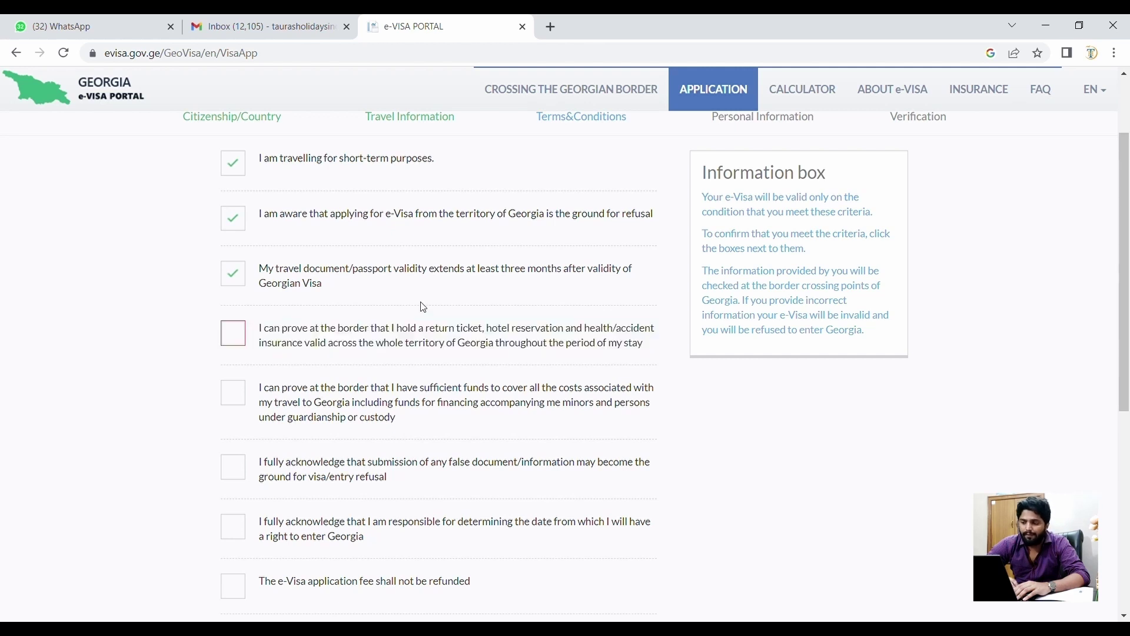
click(233, 333)
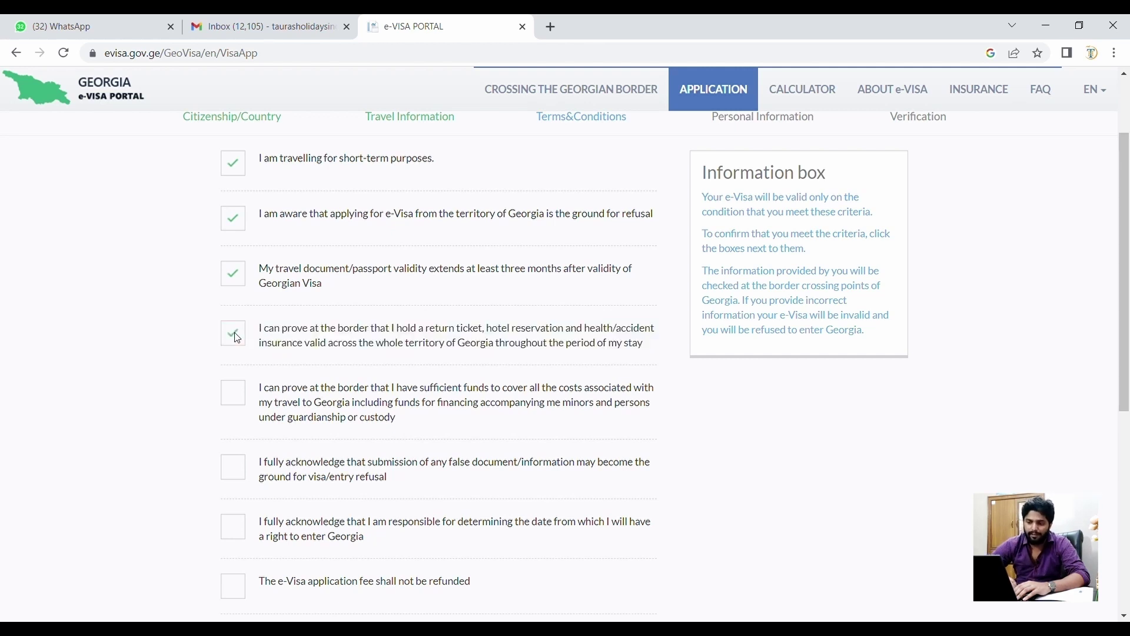
scroll(237, 338, down, 1)
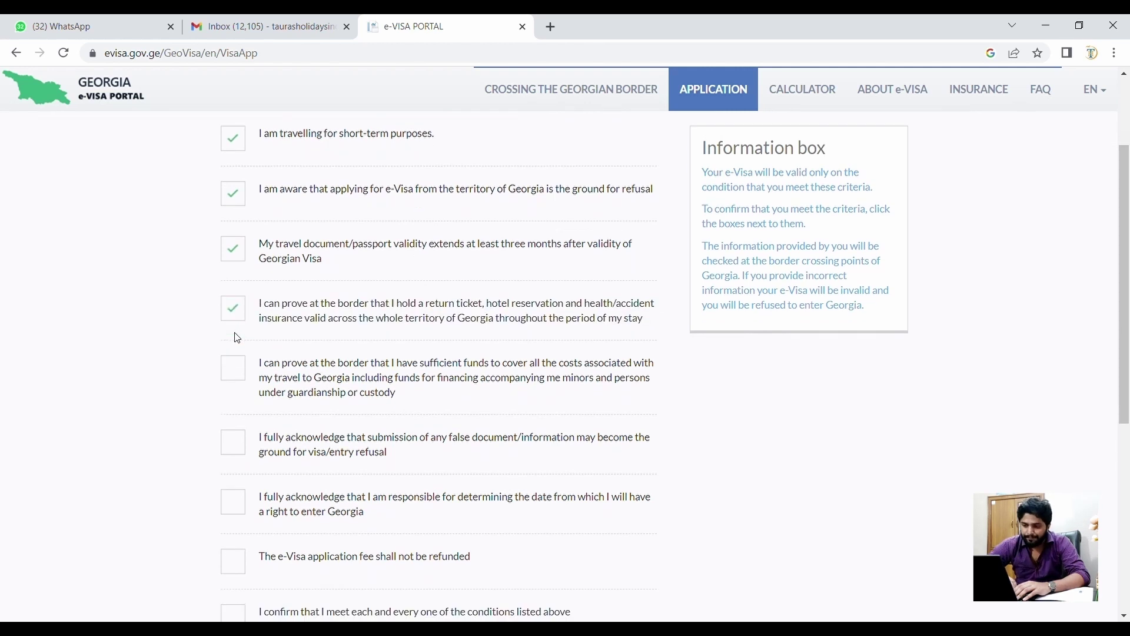
click(238, 371)
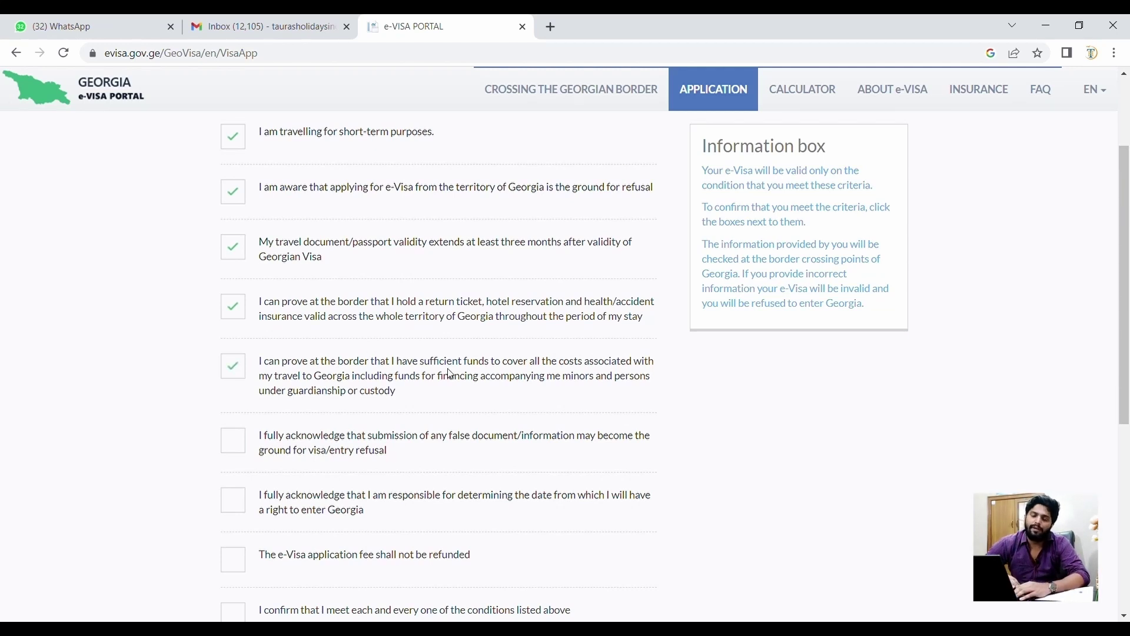
- Accept responsibility for the entry date and that the application fee is non-refundable
scroll(450, 374, down, 1)
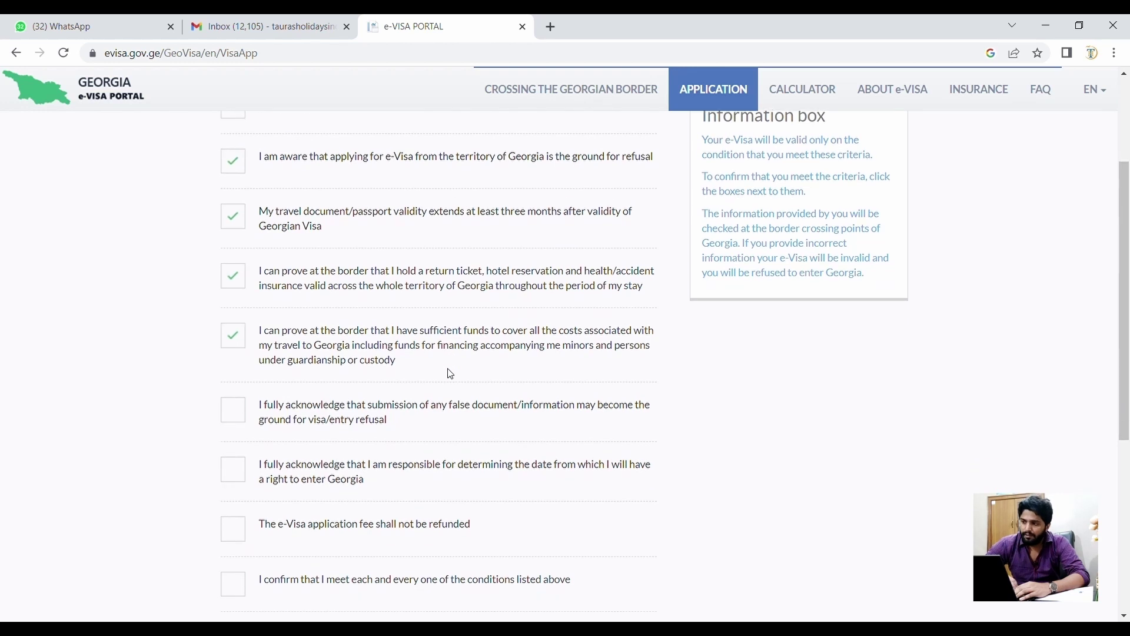
scroll(308, 391, up, 2)
scroll(307, 391, down, 3)
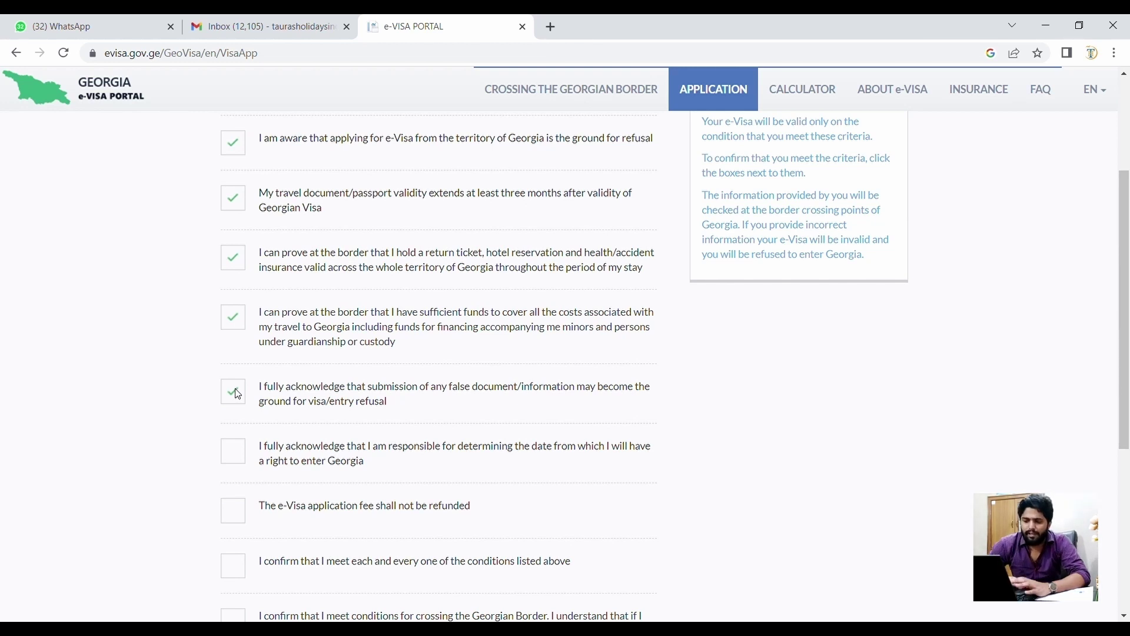
scroll(237, 394, down, 1)
scroll(238, 394, down, 1)
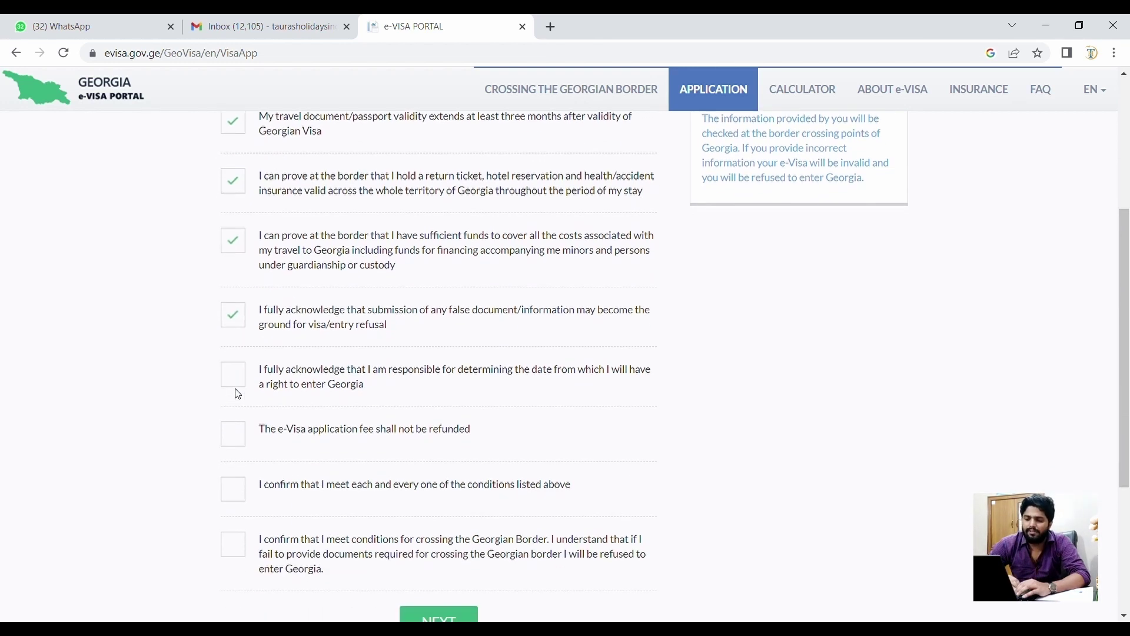
click(229, 377)
scroll(232, 395, down, 1)
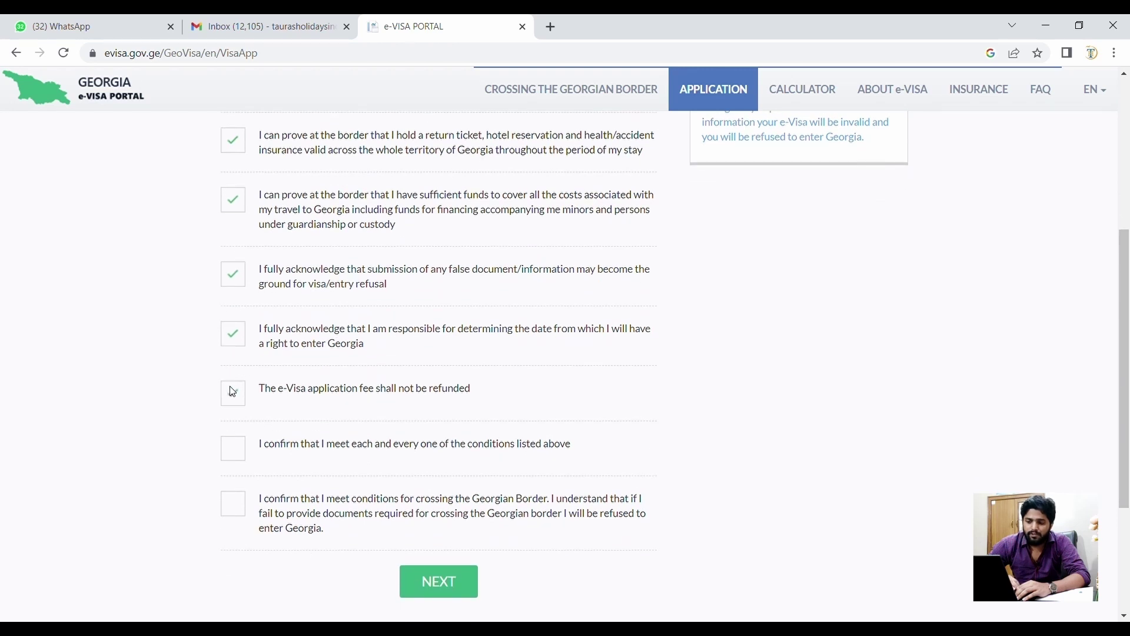
triple_click(304, 387)
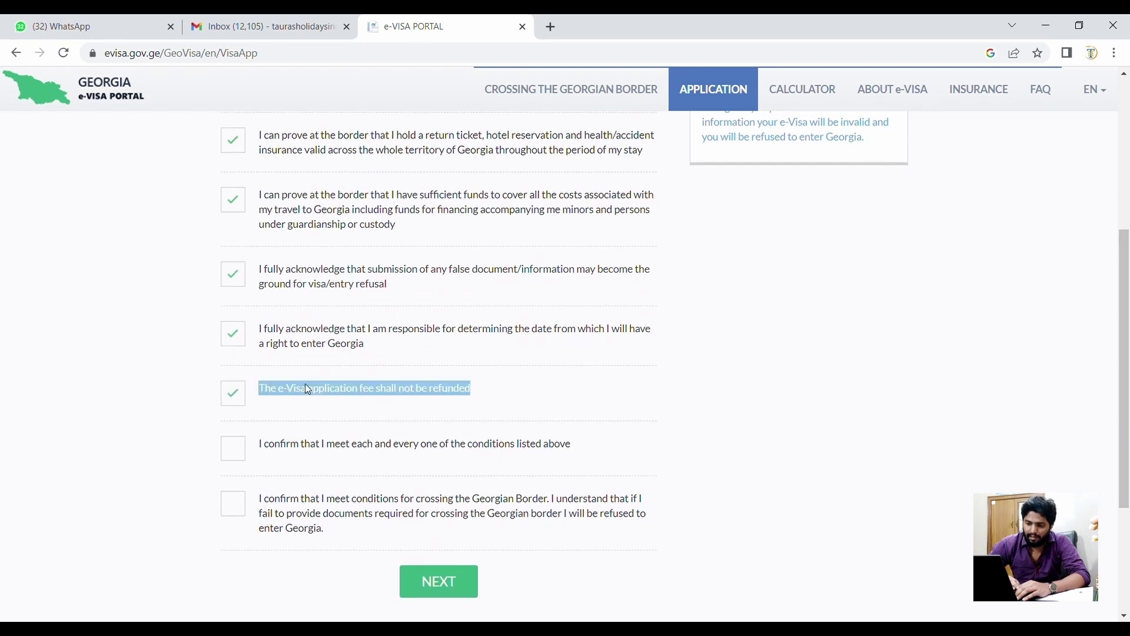
click(232, 395)
- Confirm meeting all listed and Georgian border-crossing conditions, then submit the terms step
click(232, 456)
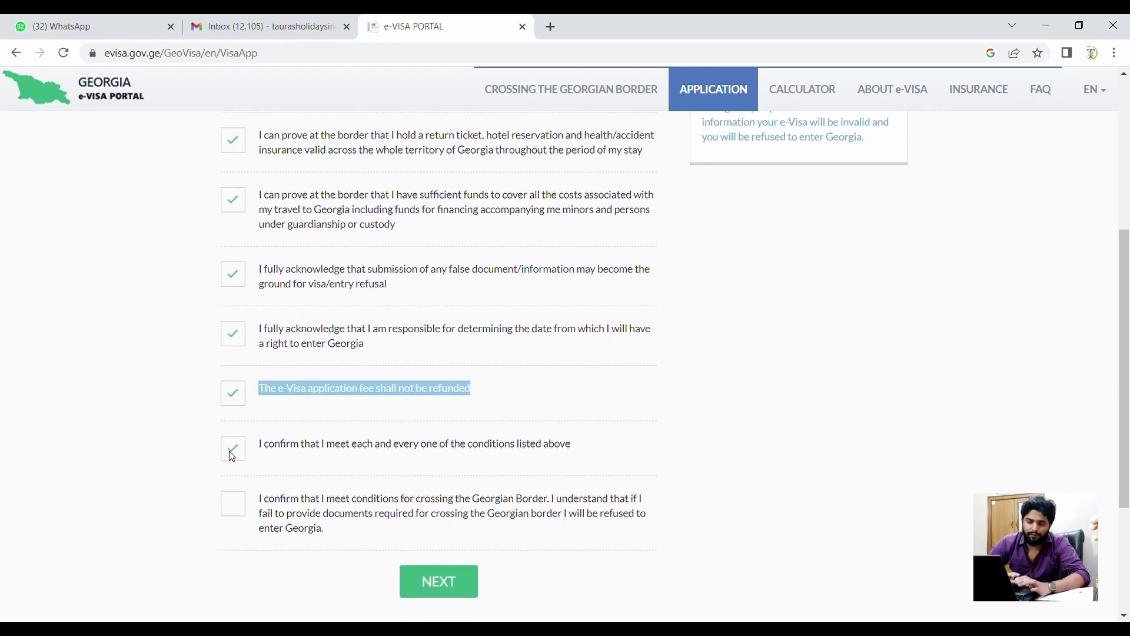
scroll(233, 457, down, 1)
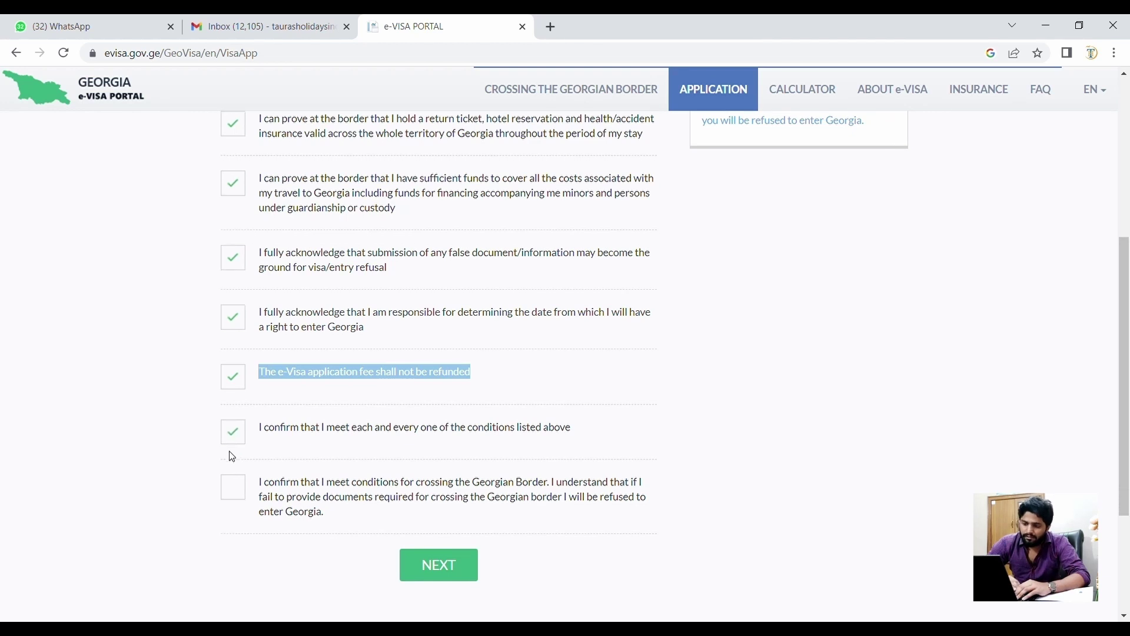
click(226, 500)
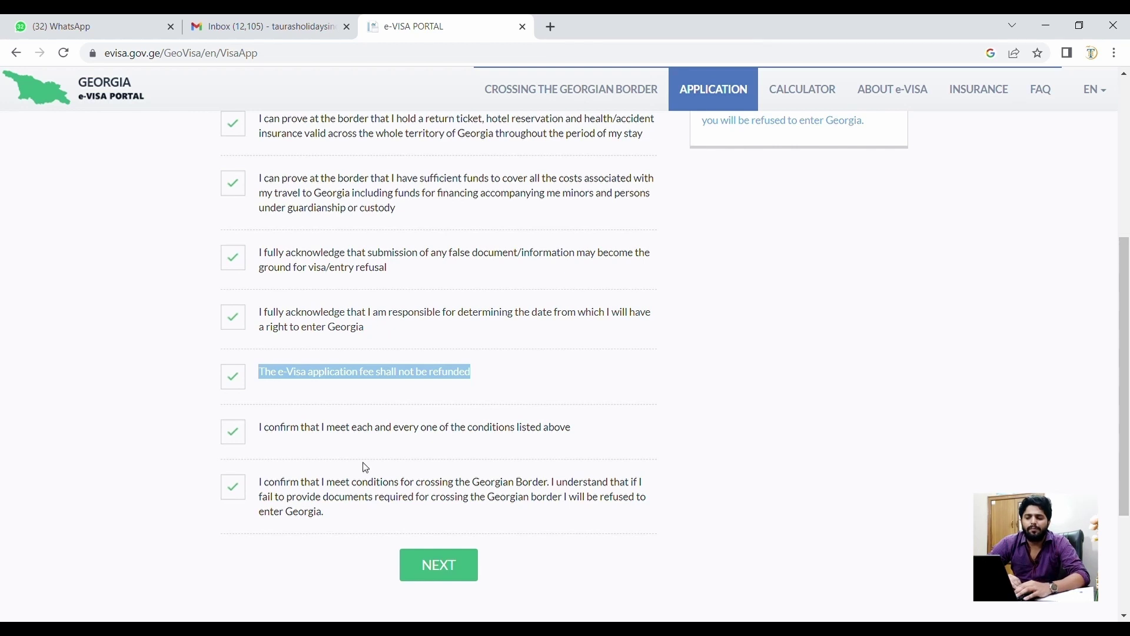
scroll(366, 468, up, 5)
scroll(366, 468, down, 8)
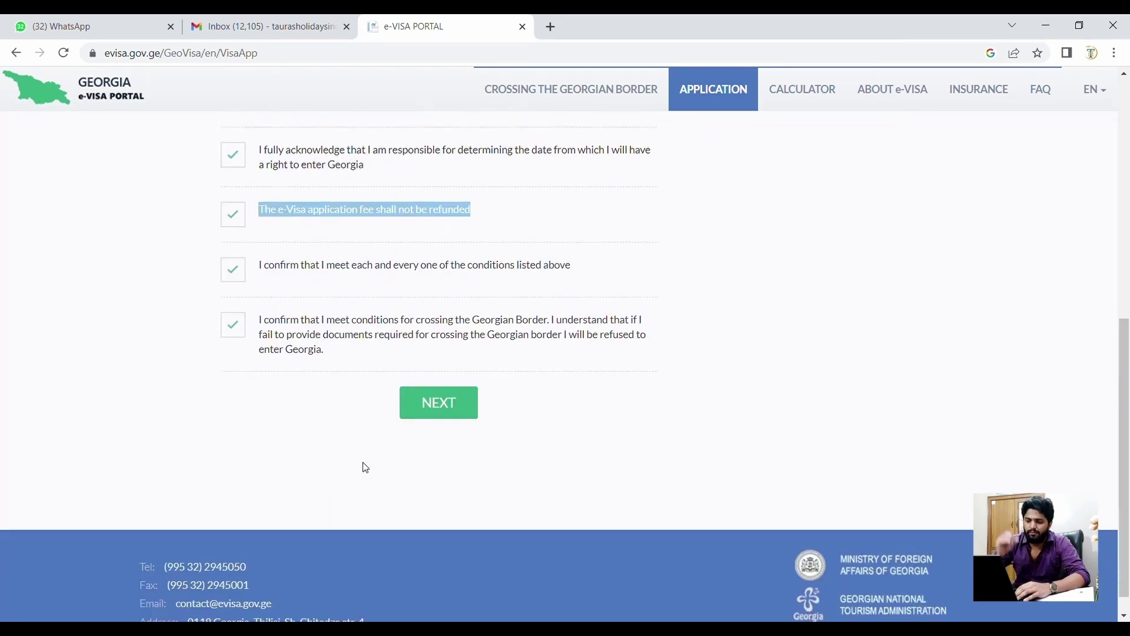
click(436, 410)
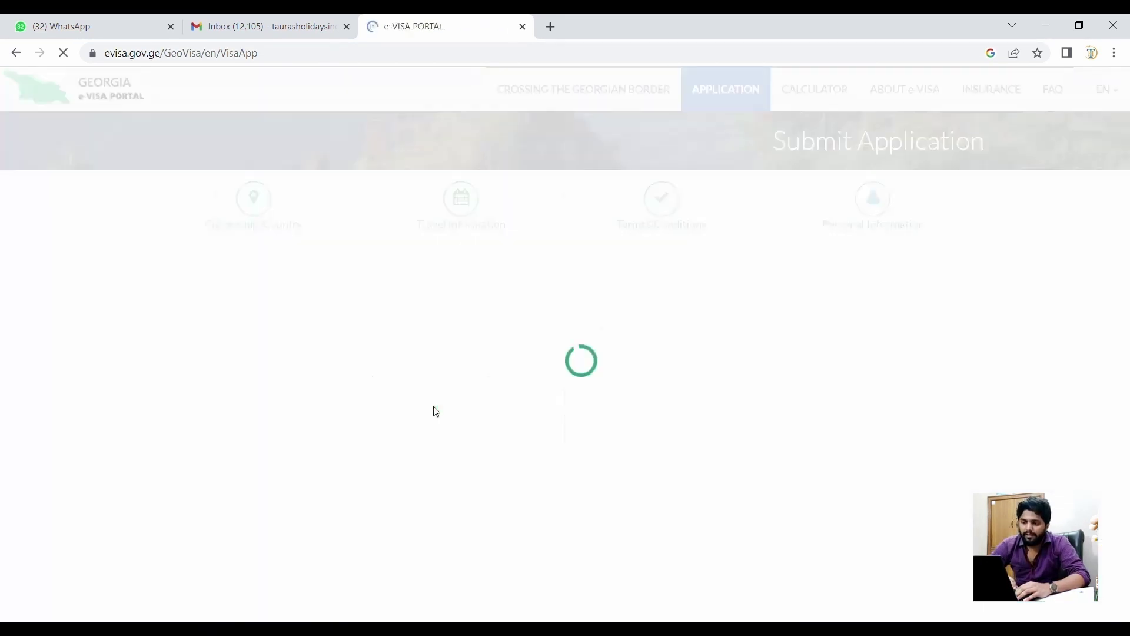
- Place the cursor in the empty First Name field of the Personal Information form
click(413, 275)
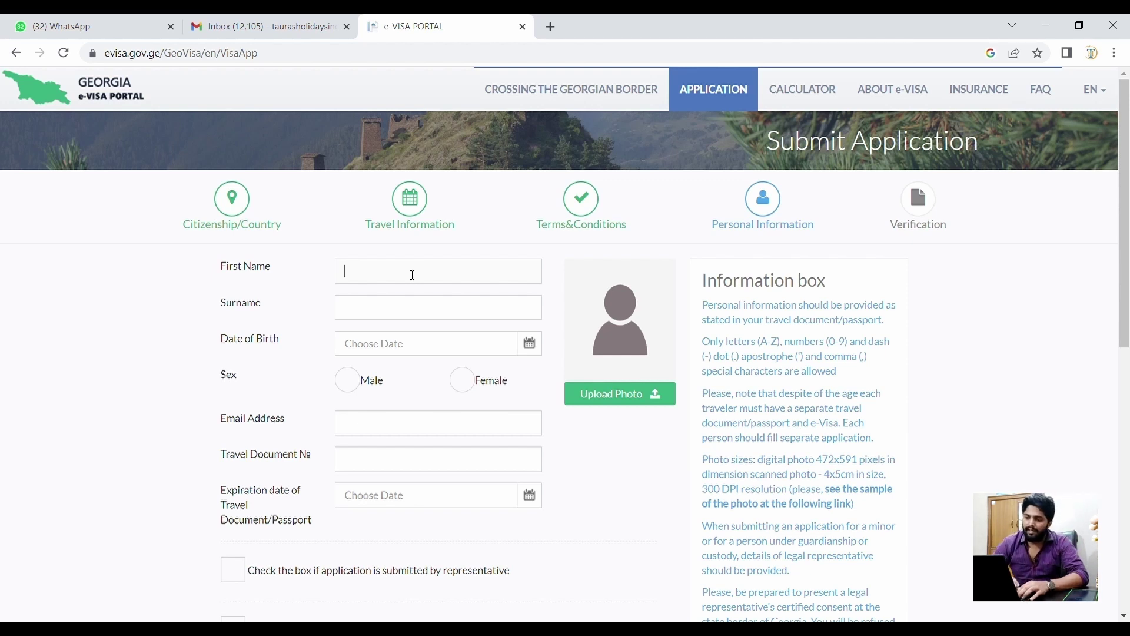
click(398, 310)
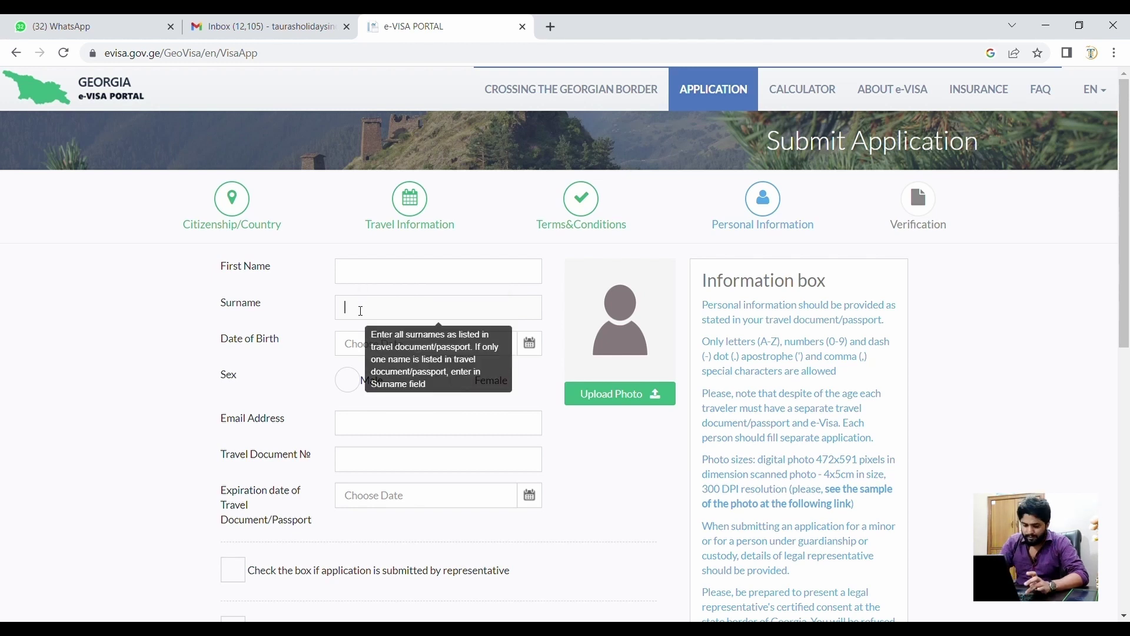
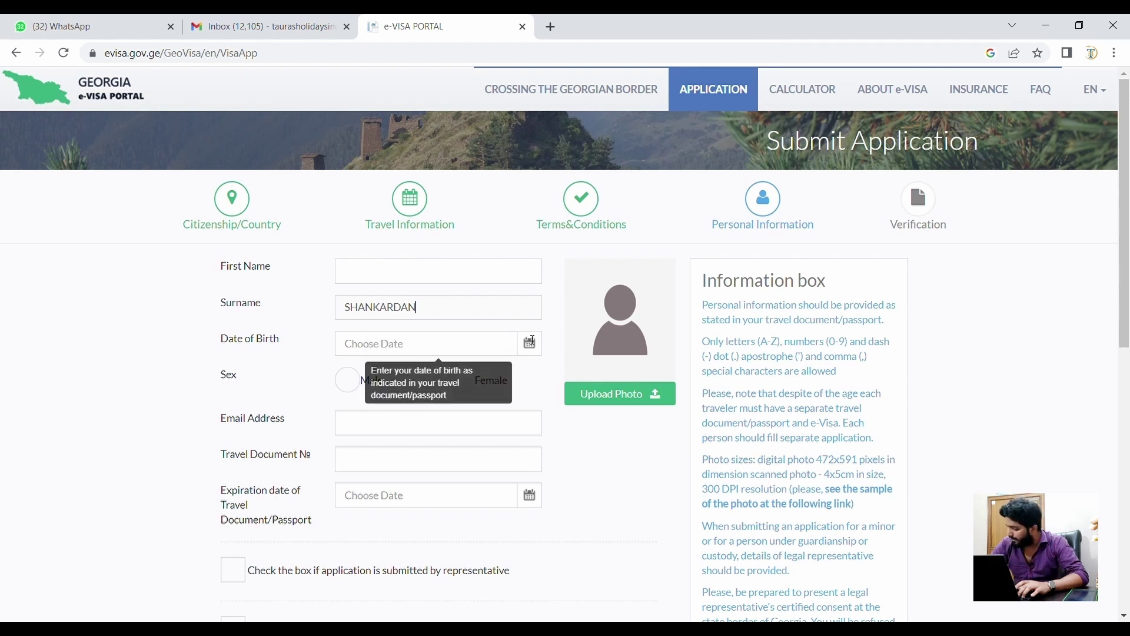
click(532, 342)
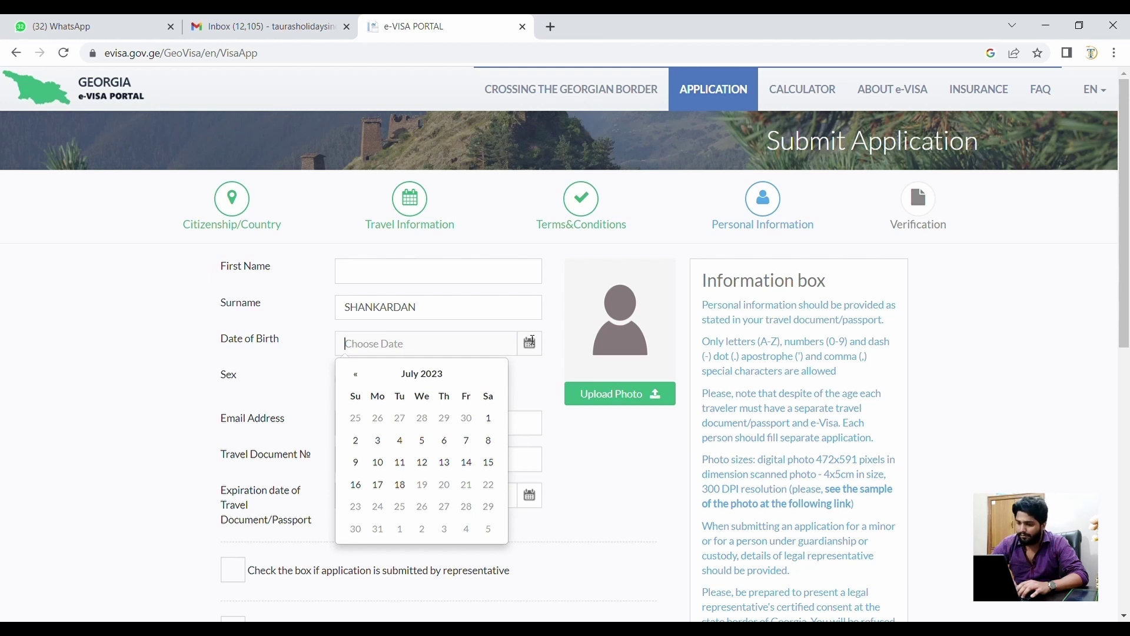
click(412, 382)
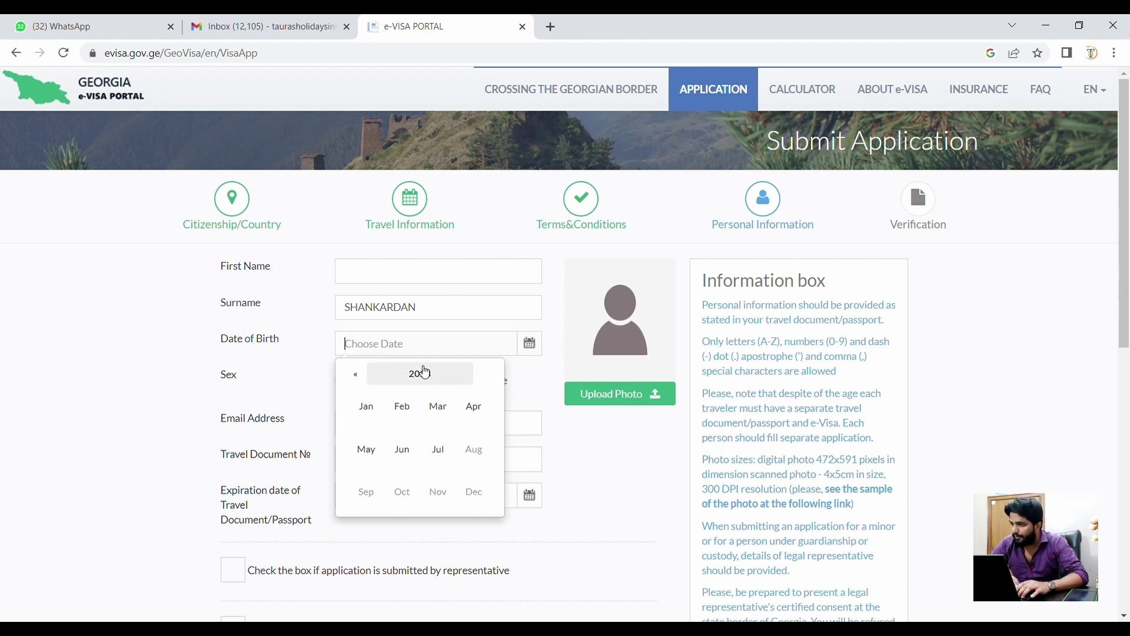
click(429, 382)
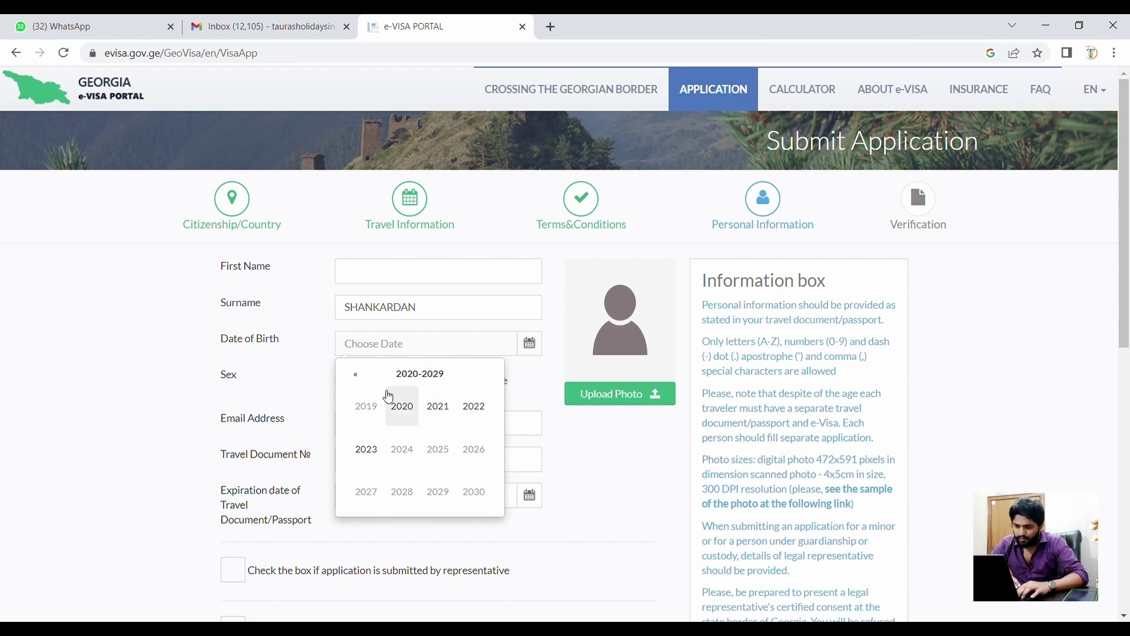
click(356, 375)
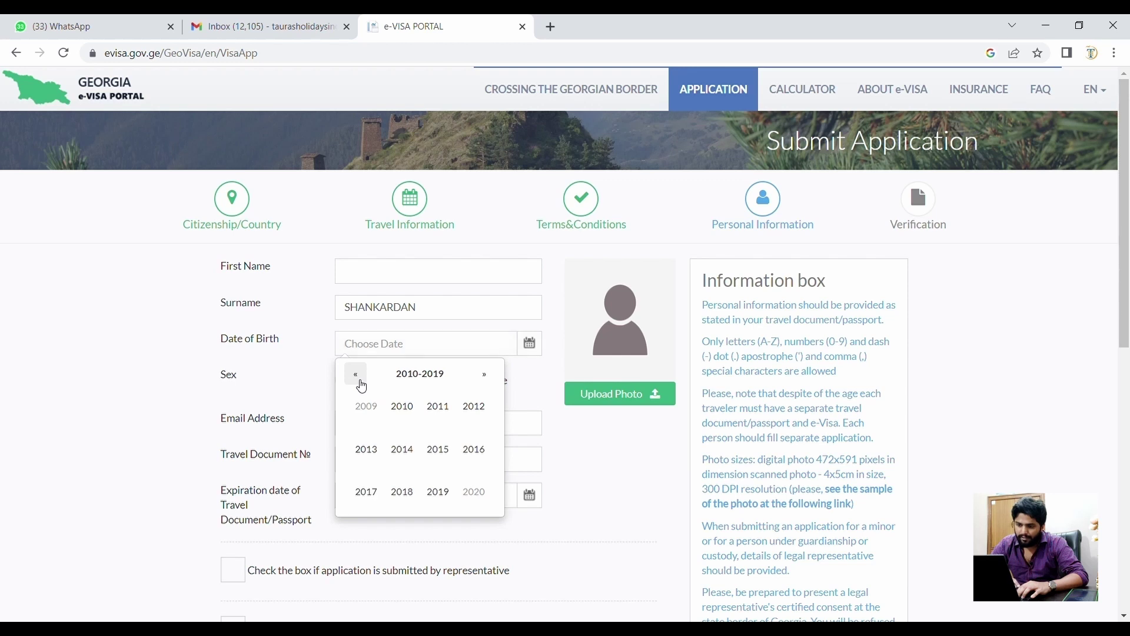
click(361, 381)
click(361, 381)
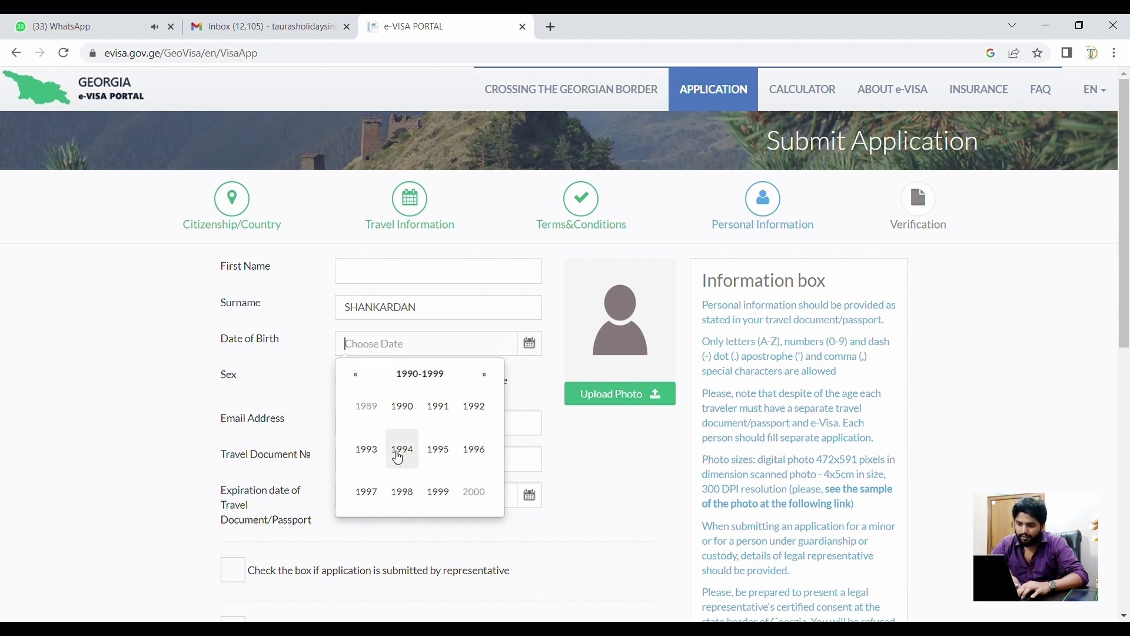
click(391, 462)
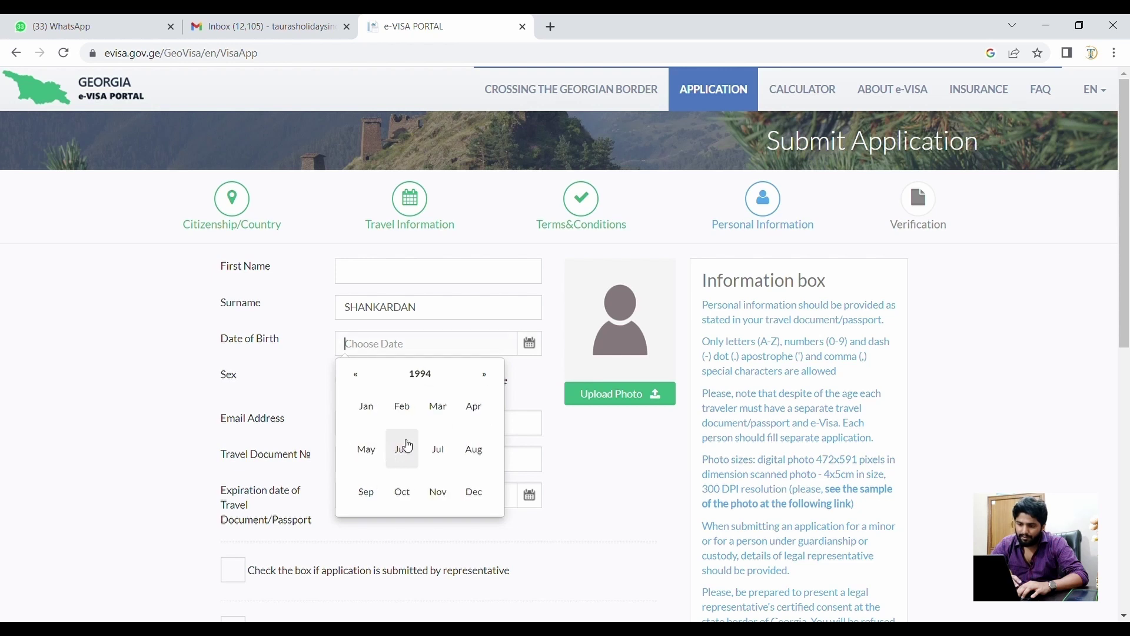
click(367, 489)
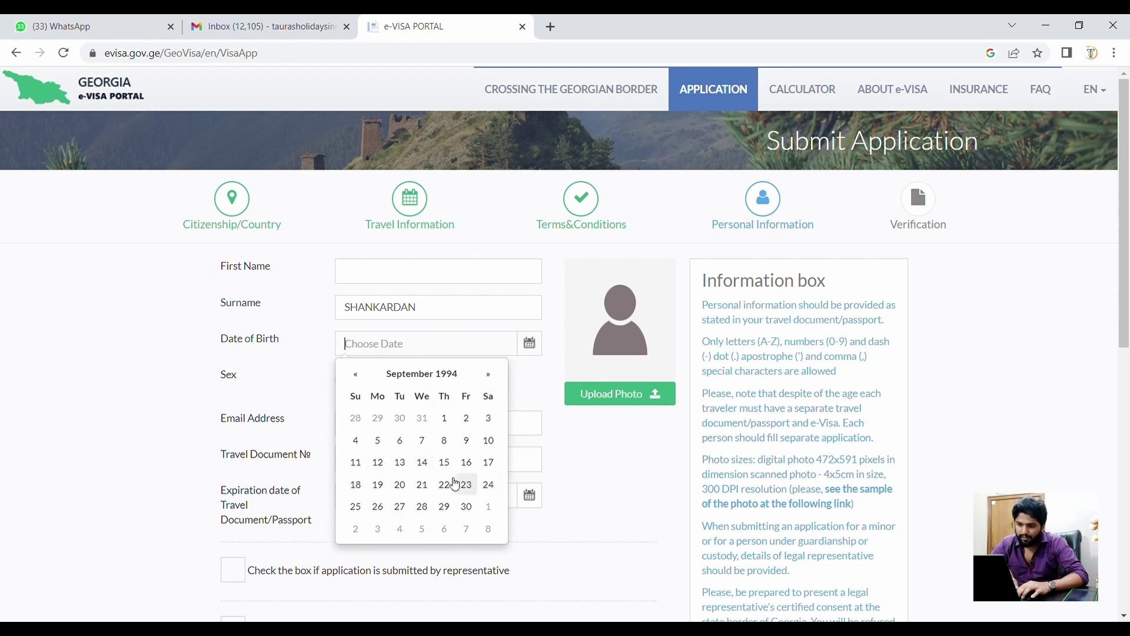
click(378, 484)
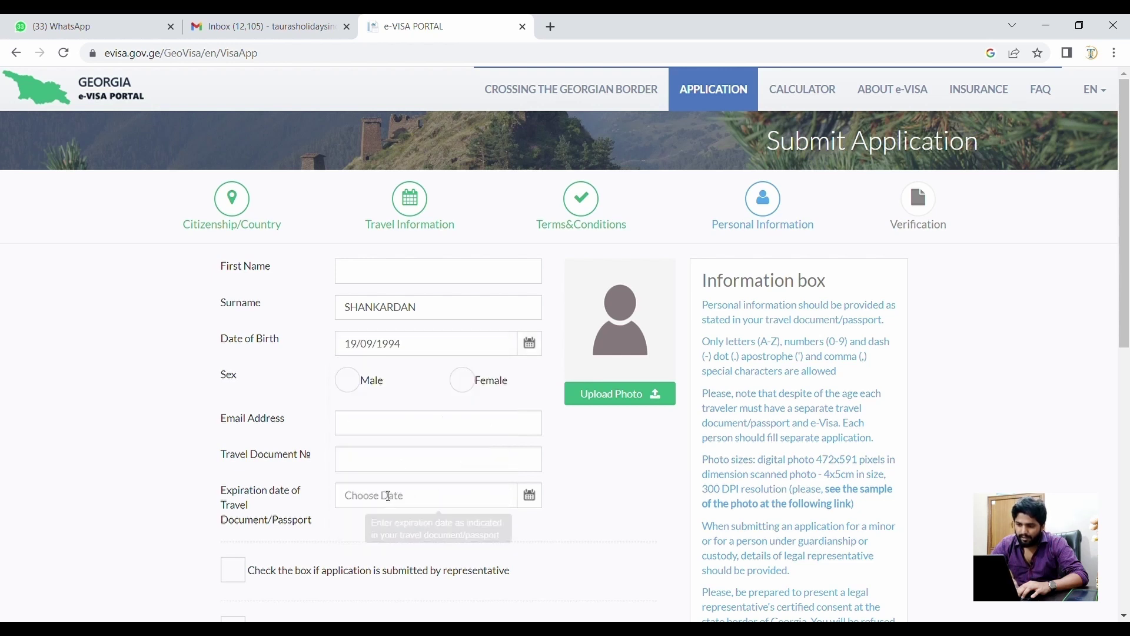
- Set sex to Male, then enter the applicant's e-mail address and passport number
click(352, 379)
click(393, 416)
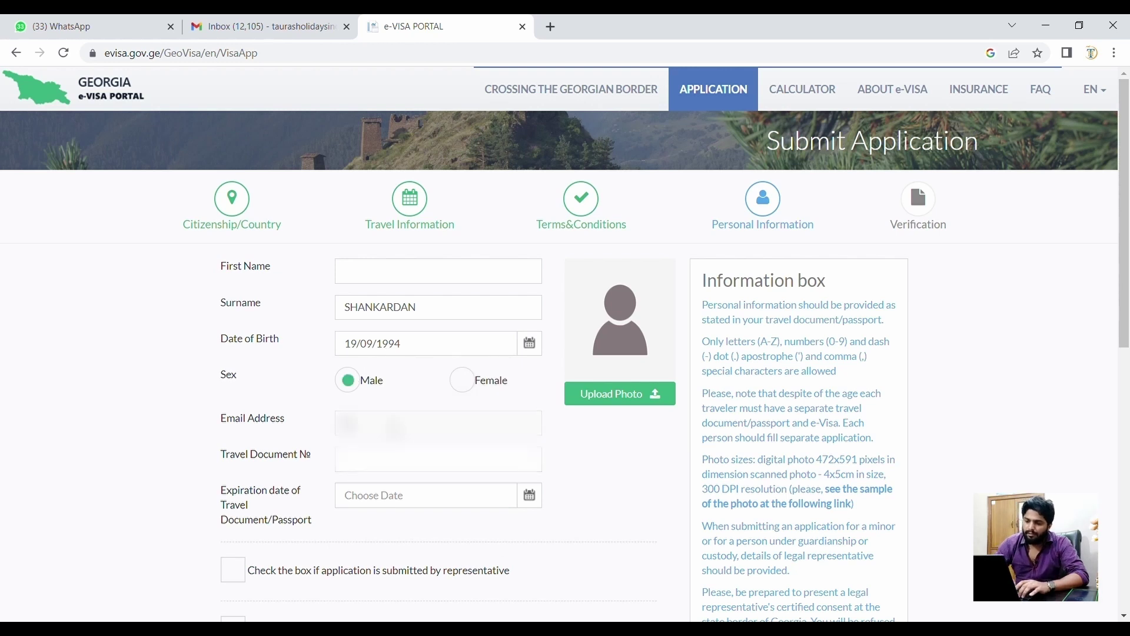
text(ura)
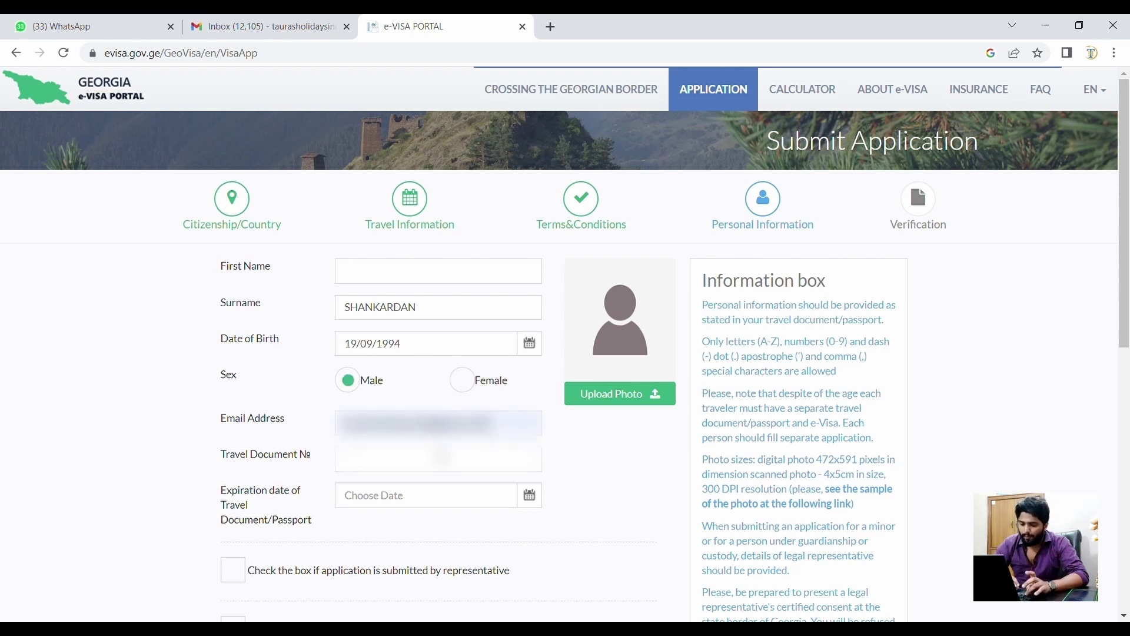
click(385, 471)
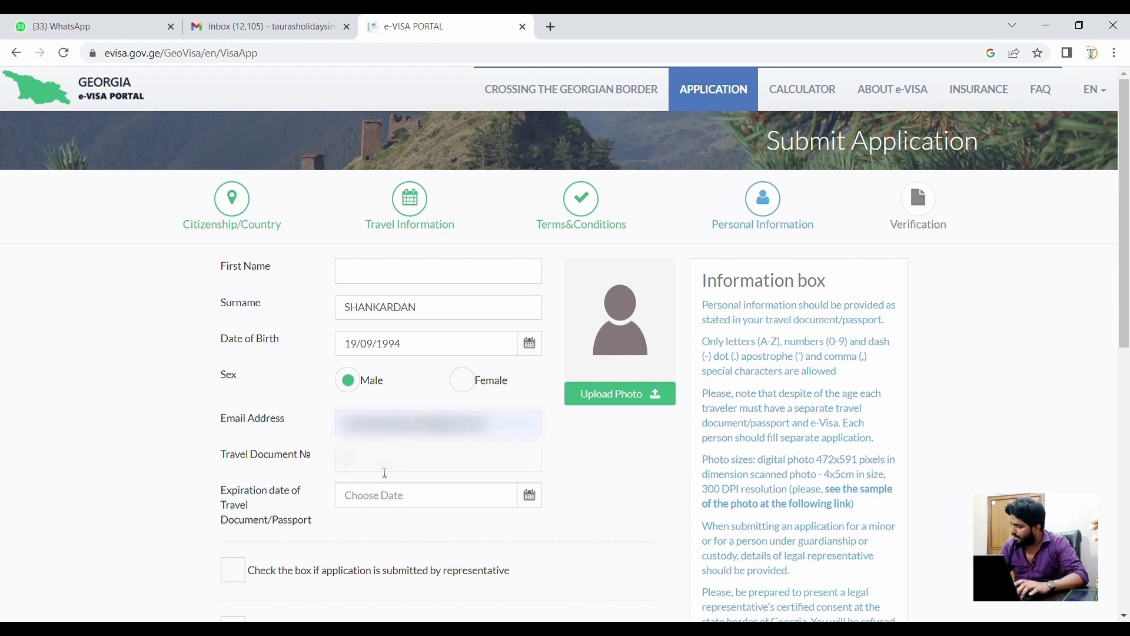
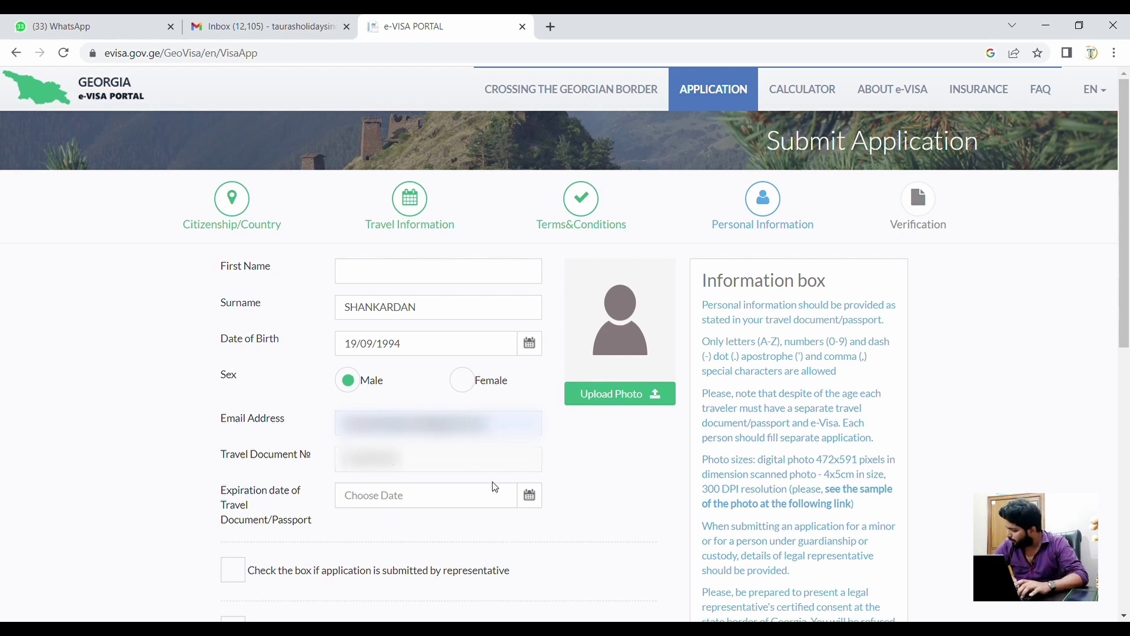
- Set the passport expiration date to 14/05/2027
click(496, 498)
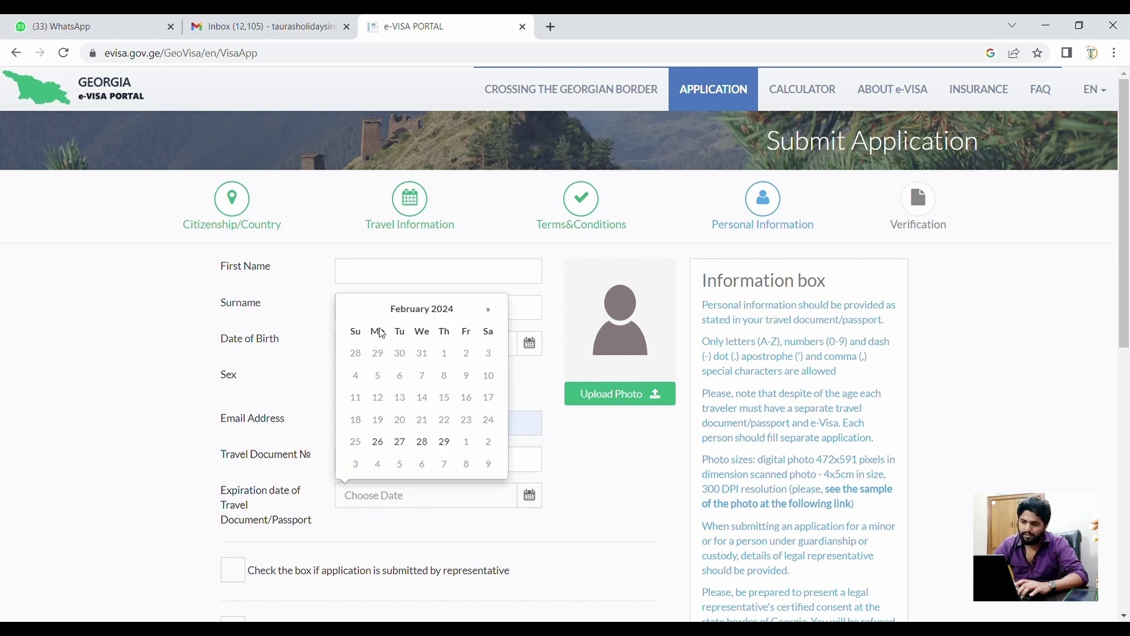
click(441, 310)
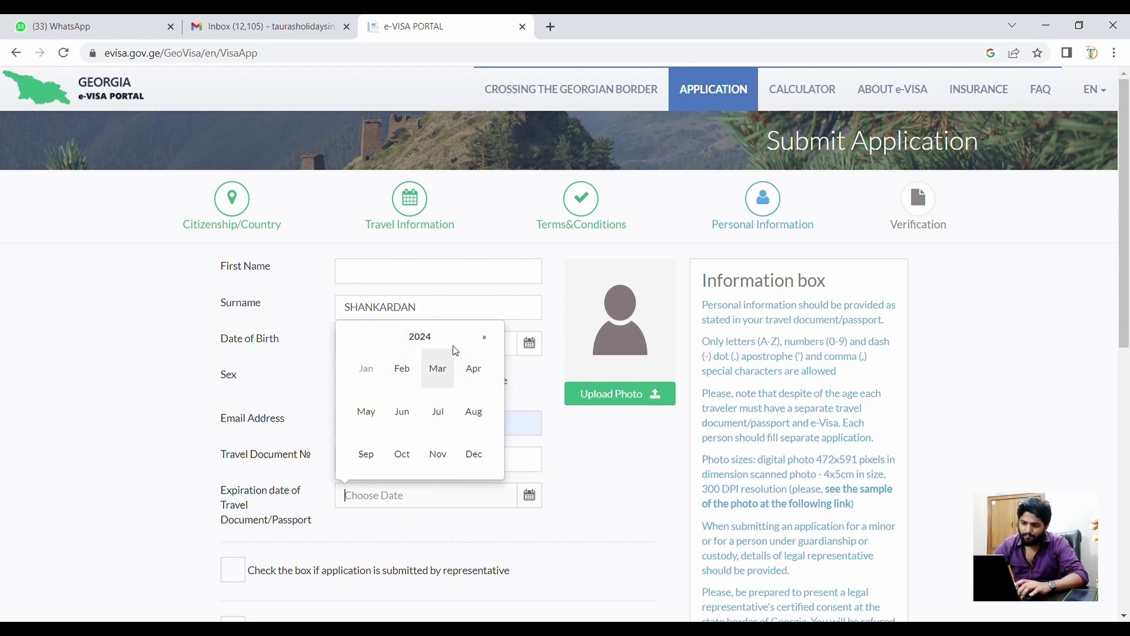
click(485, 337)
click(485, 337)
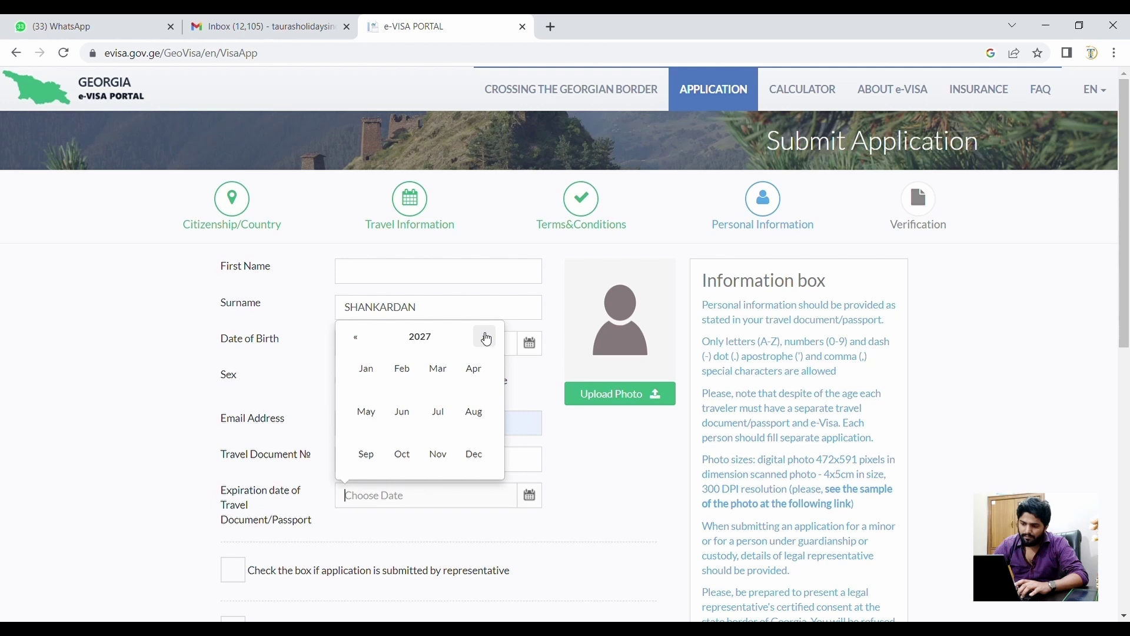
click(369, 415)
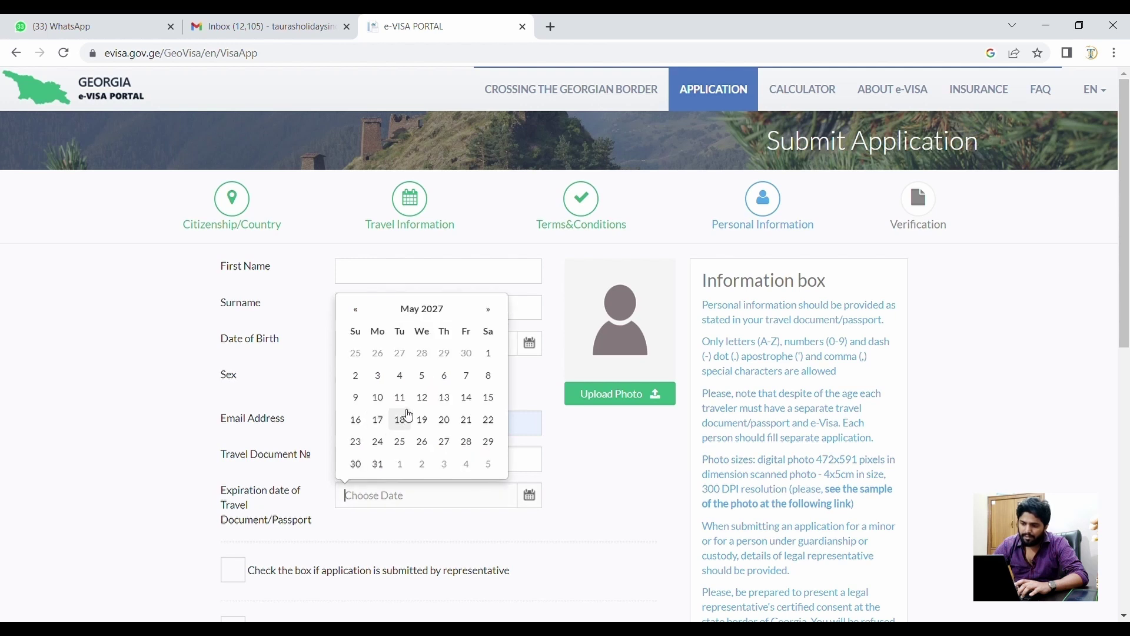
click(467, 398)
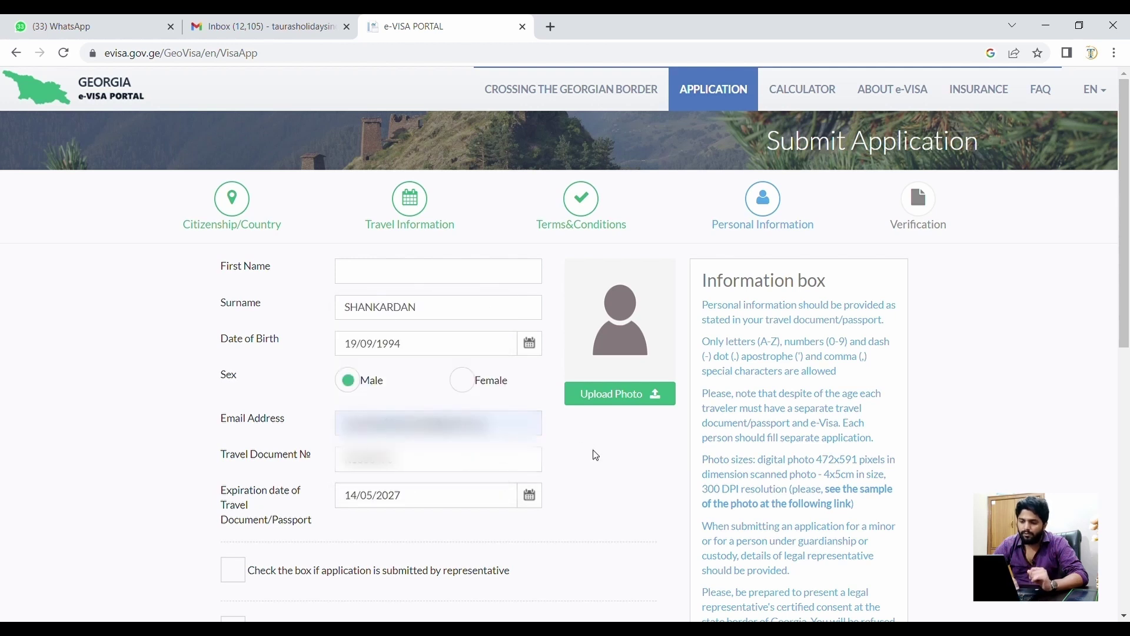
scroll(596, 455, down, 1)
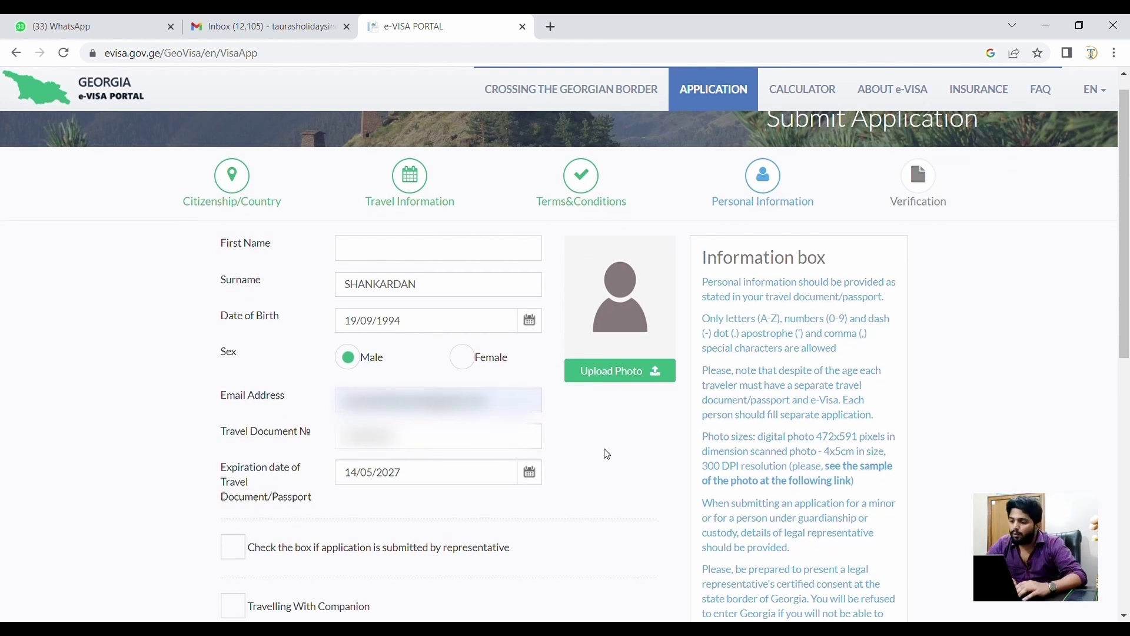
- Open the ICAO sample-photo guidelines PDF from the Information box's sample-photo link in a new tab
scroll(607, 455, down, 2)
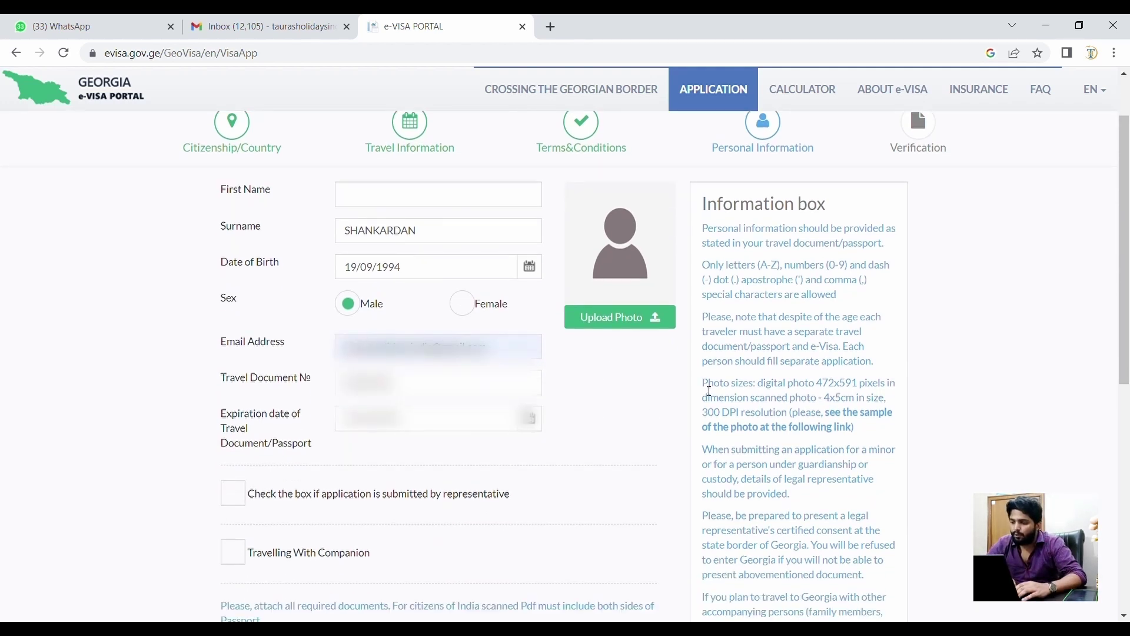
drag(702, 384, 894, 426)
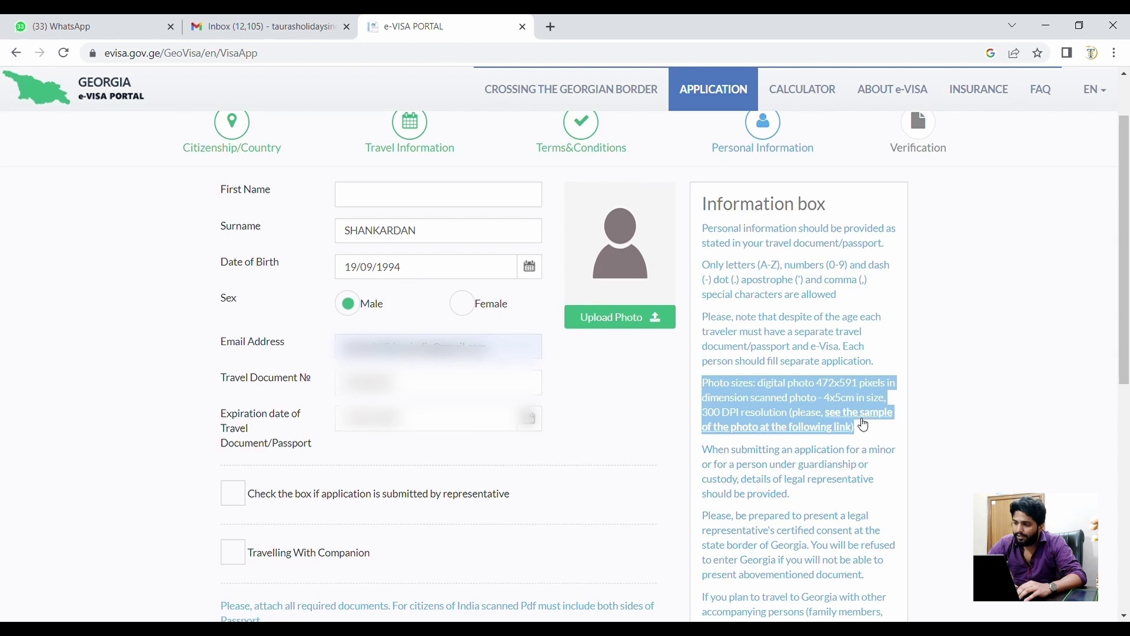
click(968, 433)
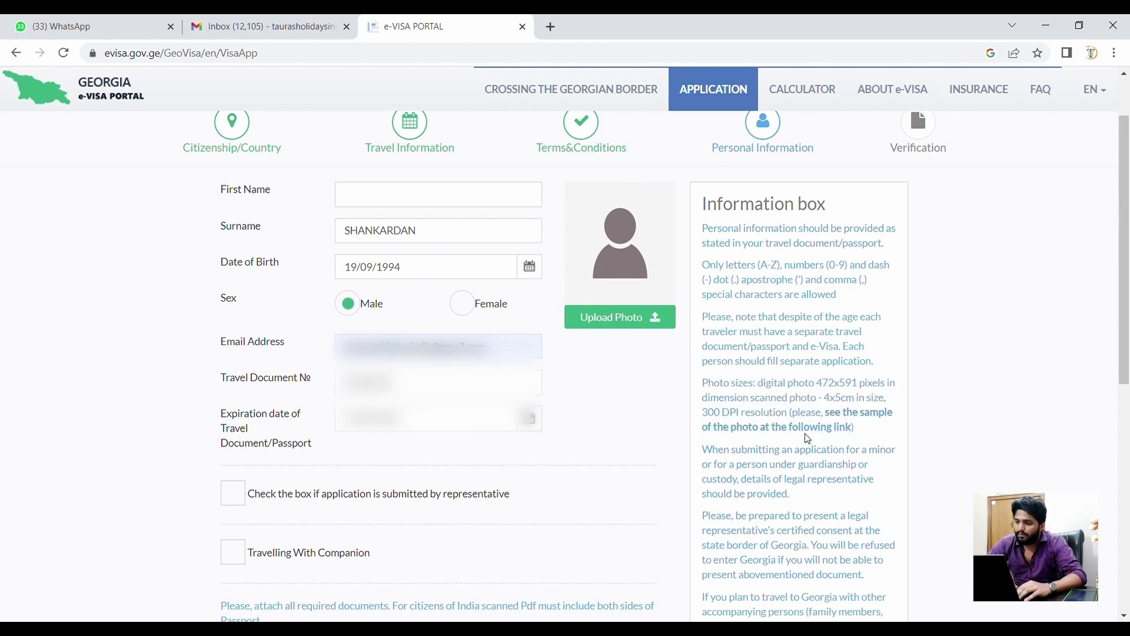
click(807, 435)
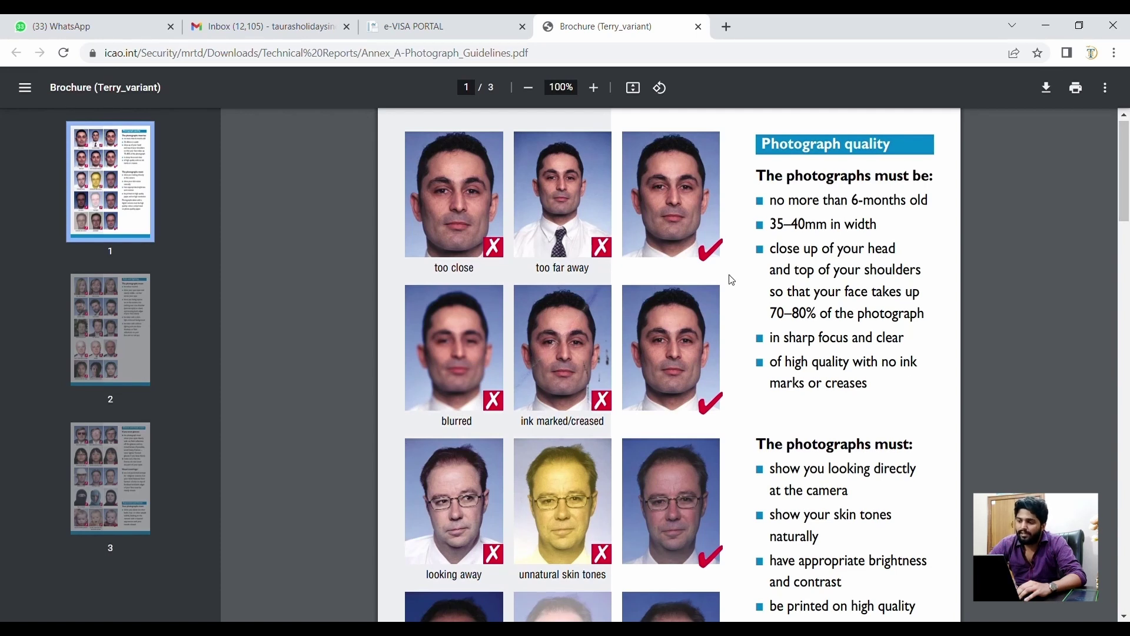
- Review the PDF's 70–80% face-size and natural skin tone rules, then return to the e-VISA form
triple_click(777, 312)
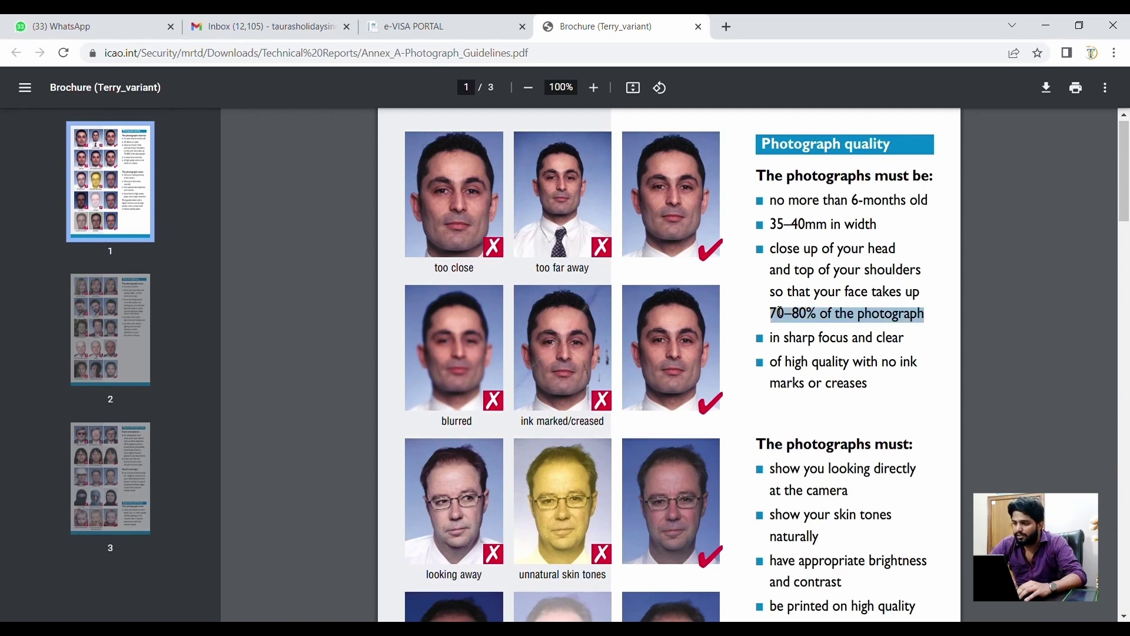
scroll(780, 312, down, 3)
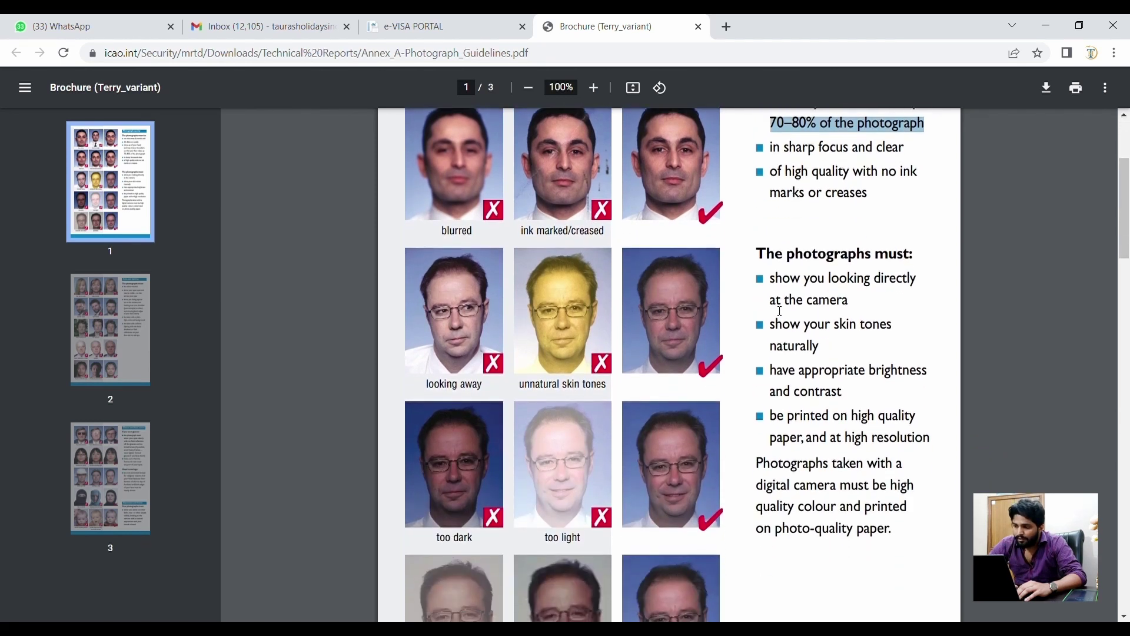
triple_click(800, 326)
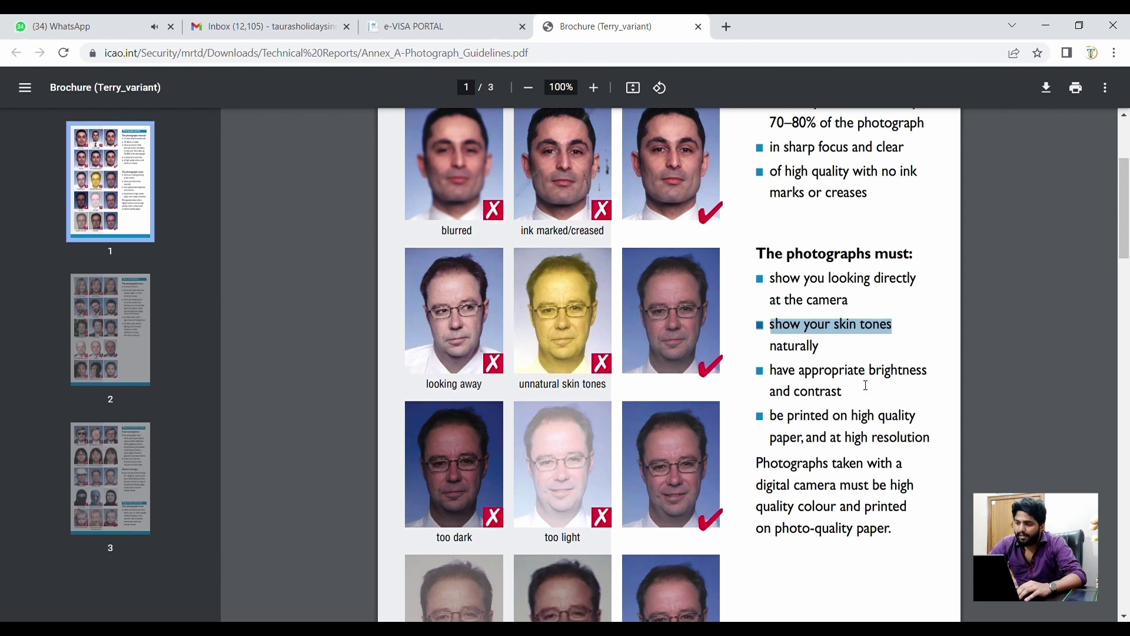
scroll(795, 467, down, 9)
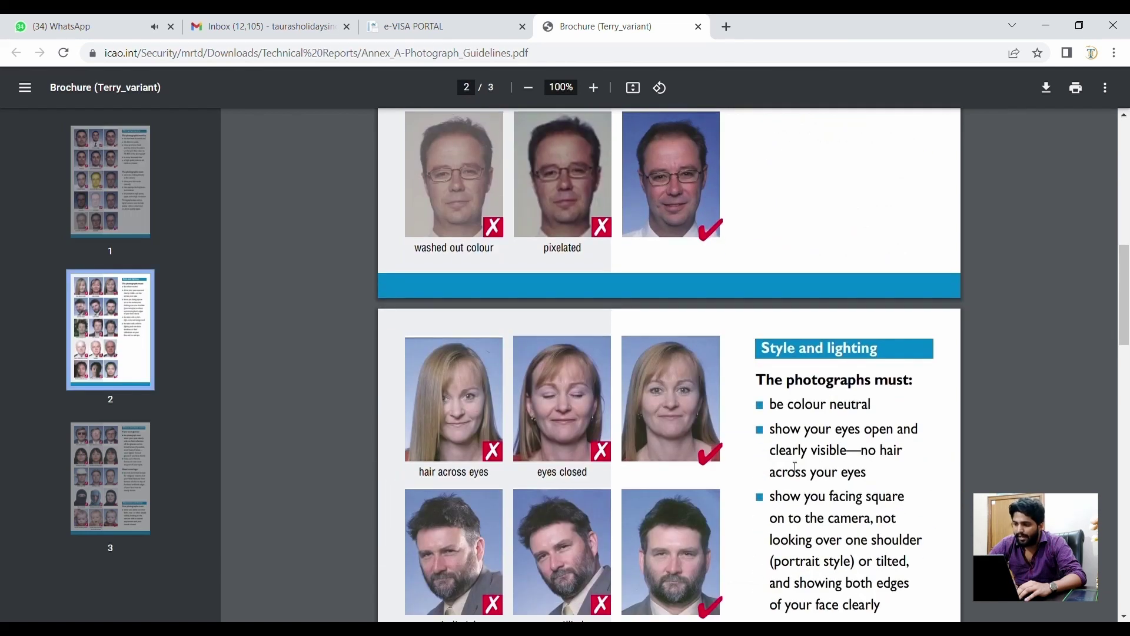
scroll(796, 467, down, 4)
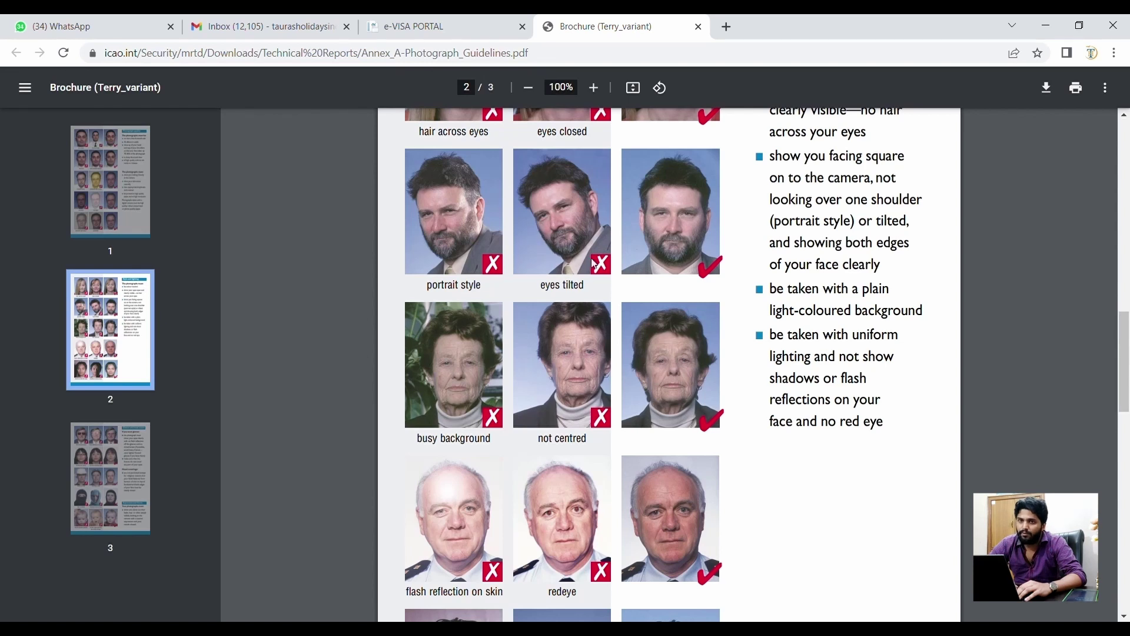
scroll(637, 234, down, 10)
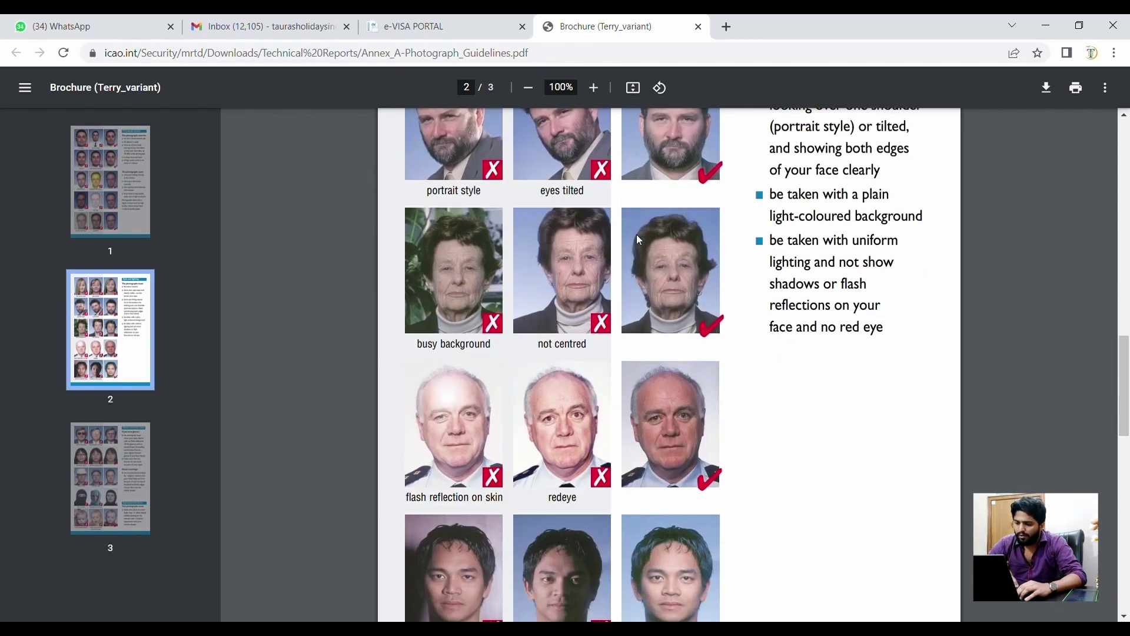
scroll(637, 234, up, 16)
scroll(637, 235, up, 11)
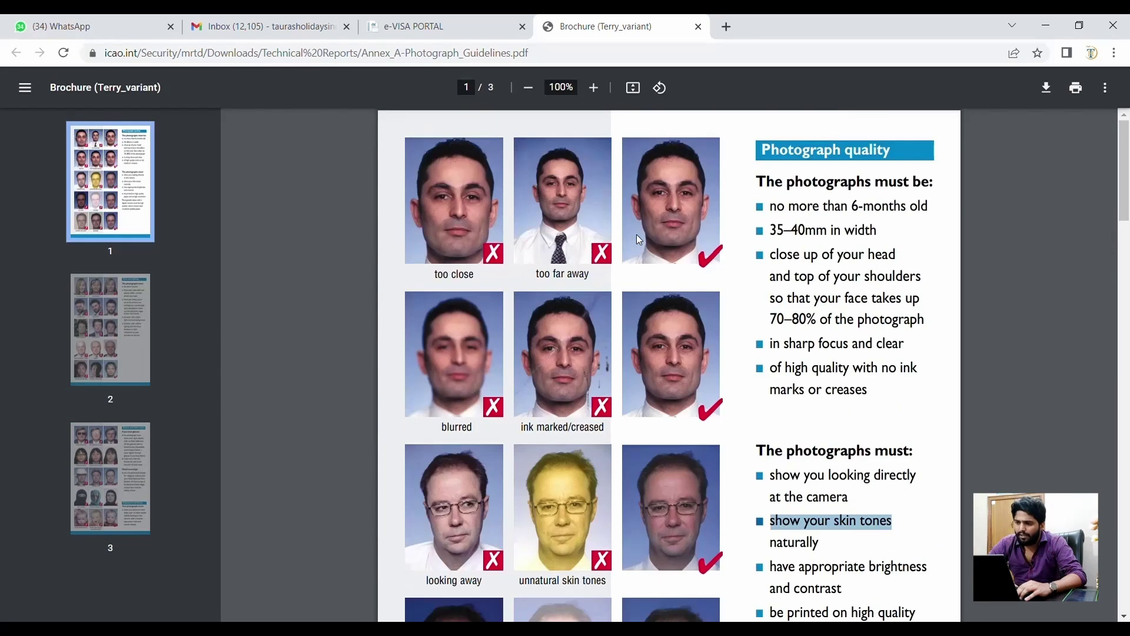
click(468, 19)
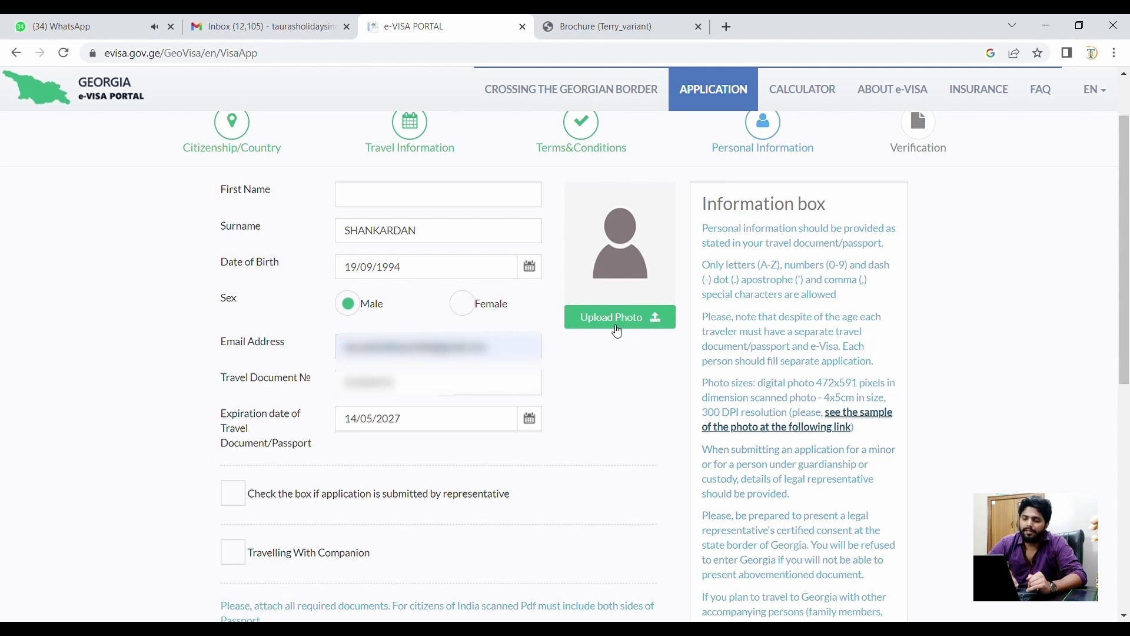
- Upload the applicant's passport-style image file via Upload Photo and close the WhatsApp tab
click(617, 320)
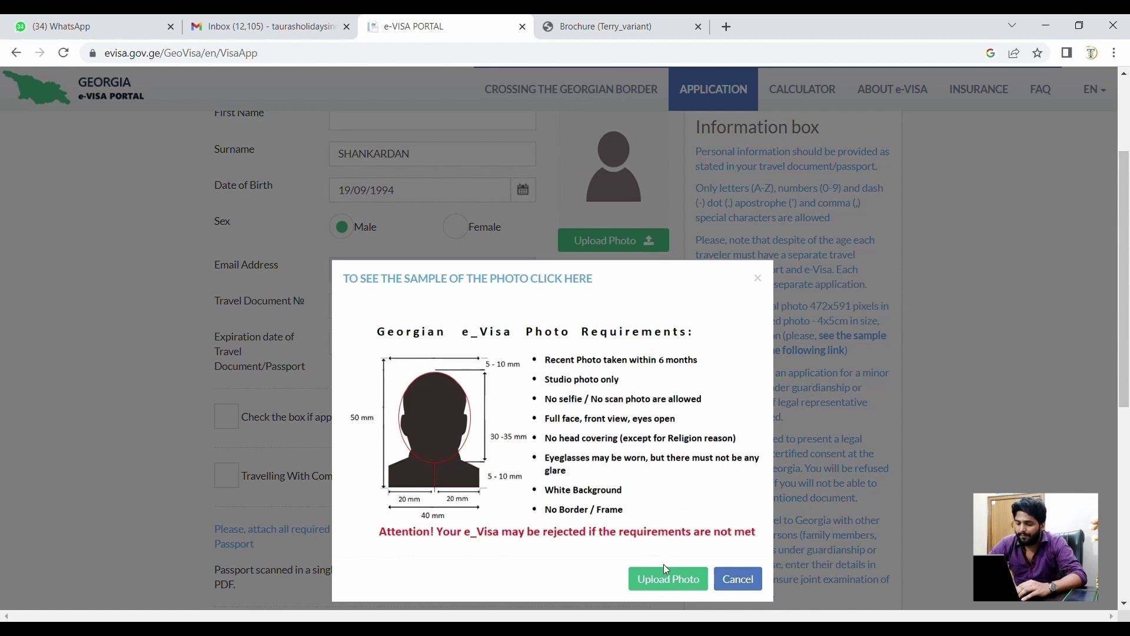
click(668, 580)
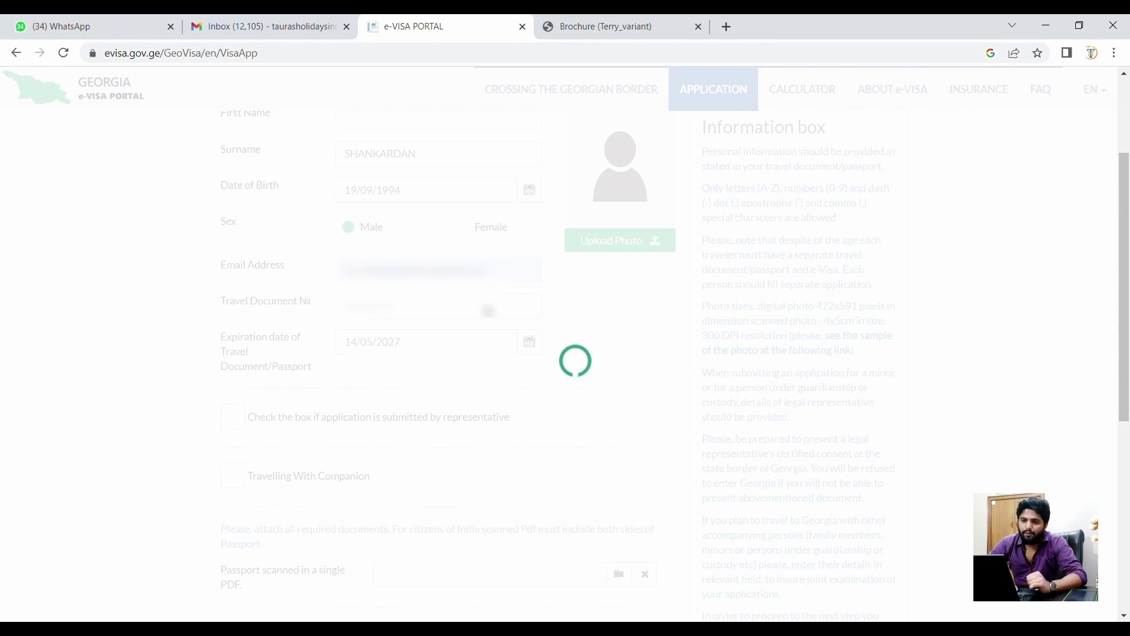
click(171, 27)
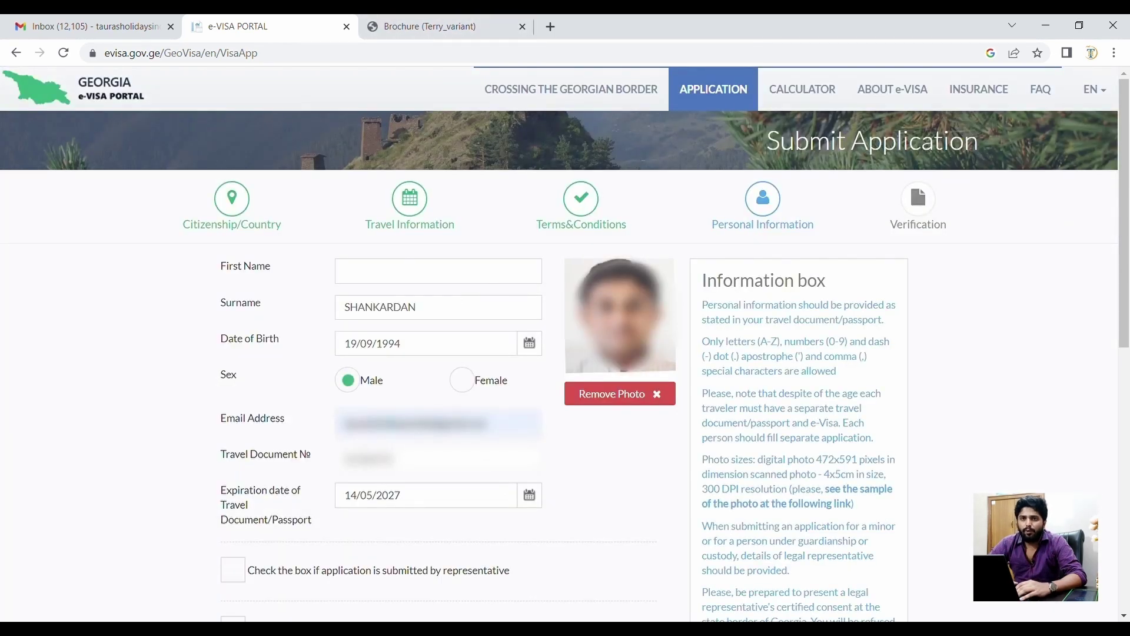
- Review the photo size guidance and leave the representative option unchecked
scroll(604, 314, down, 2)
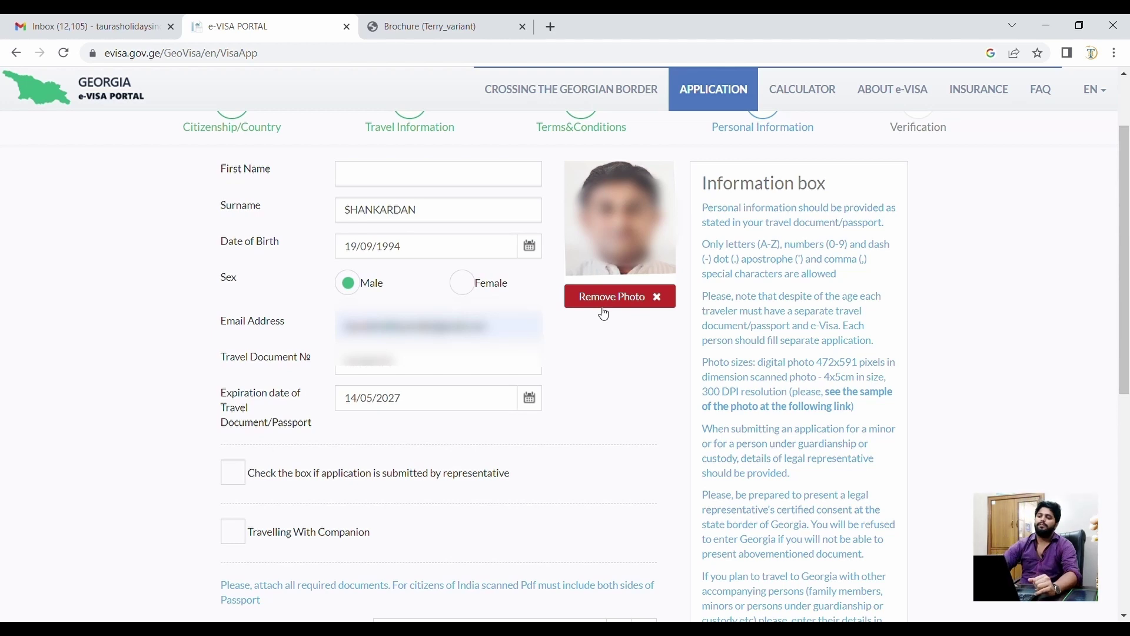
triple_click(772, 372)
click(652, 383)
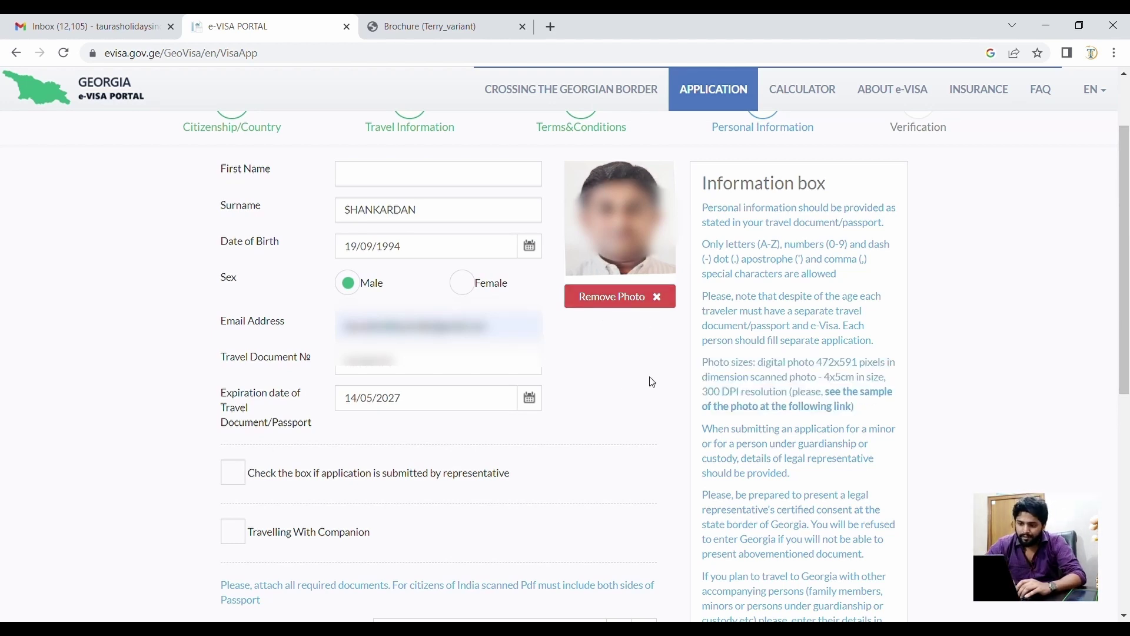
scroll(424, 396, down, 2)
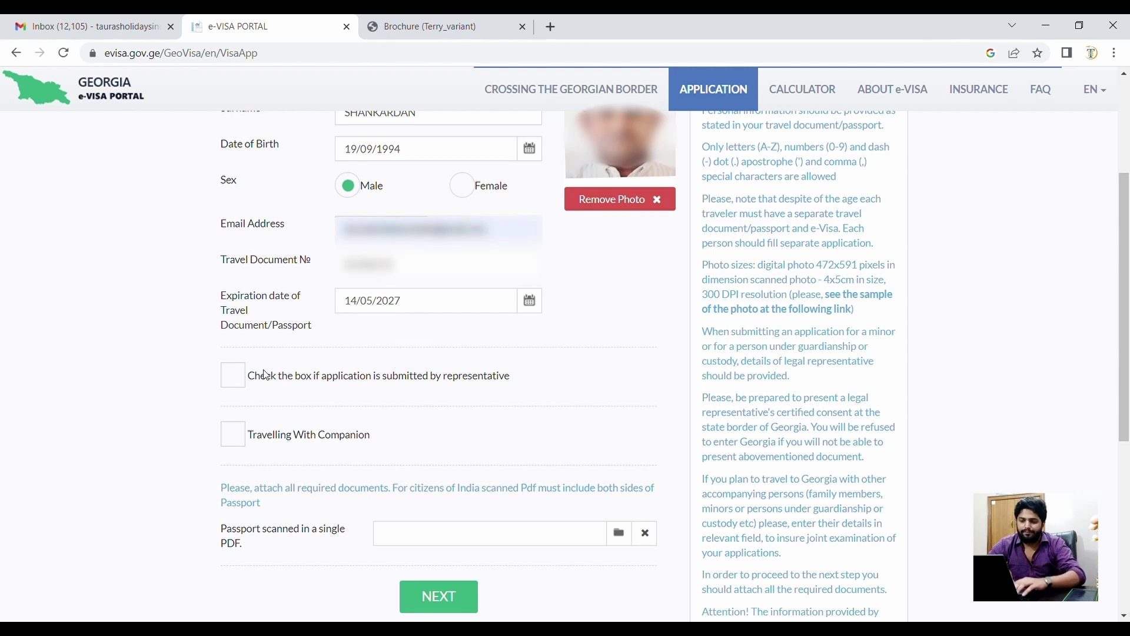
click(235, 375)
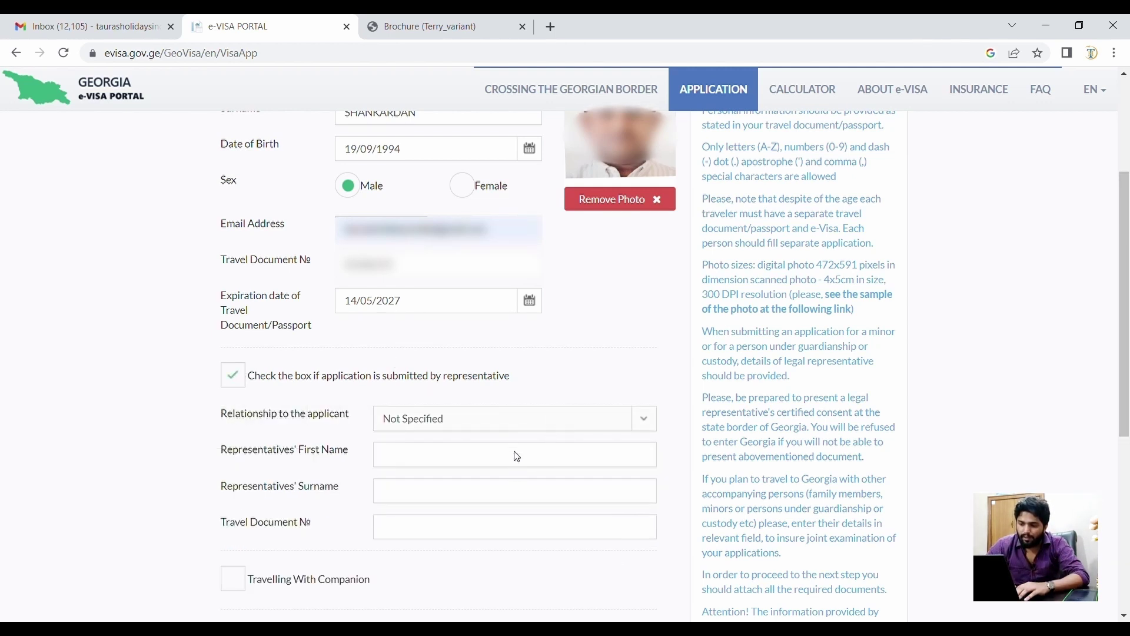
click(236, 384)
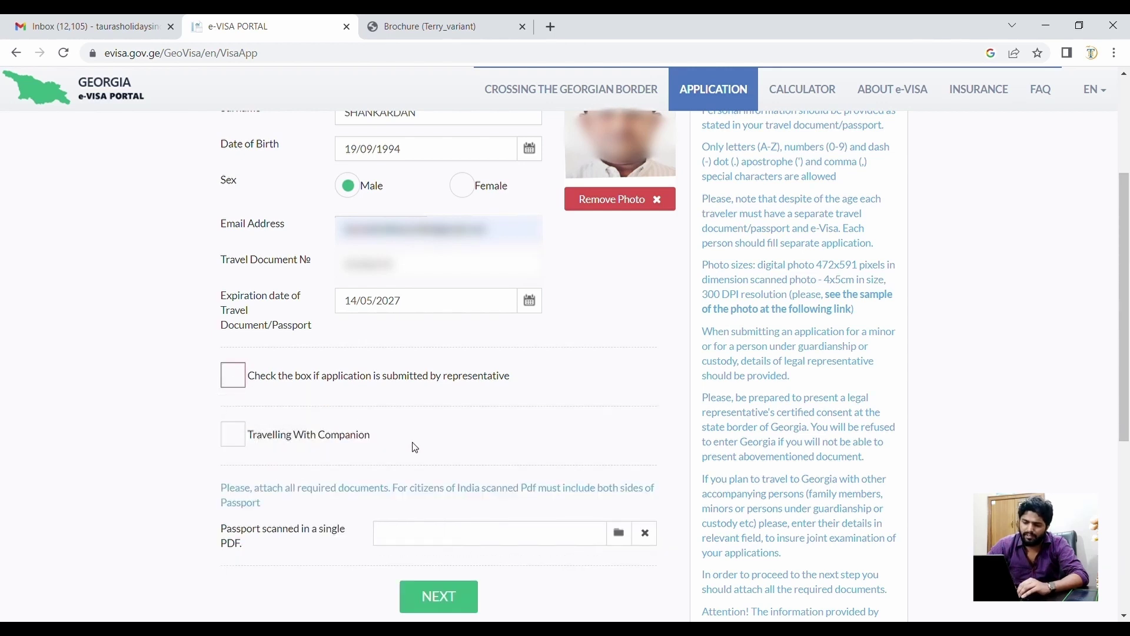
- Leave 'Travelling With Companion' unchecked
scroll(413, 446, down, 2)
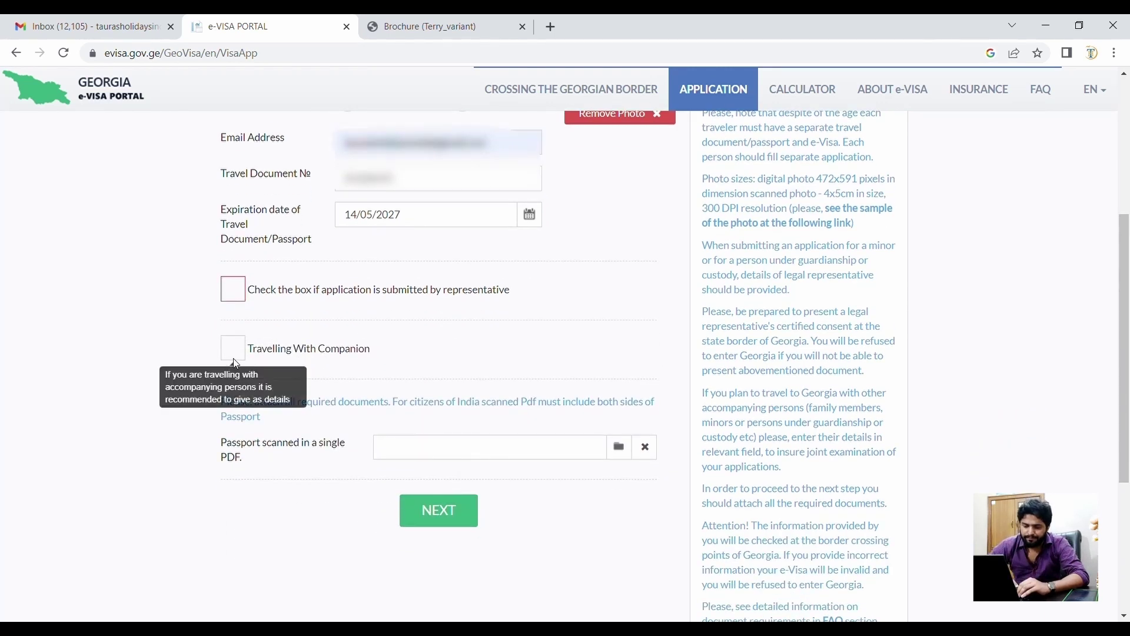
click(234, 359)
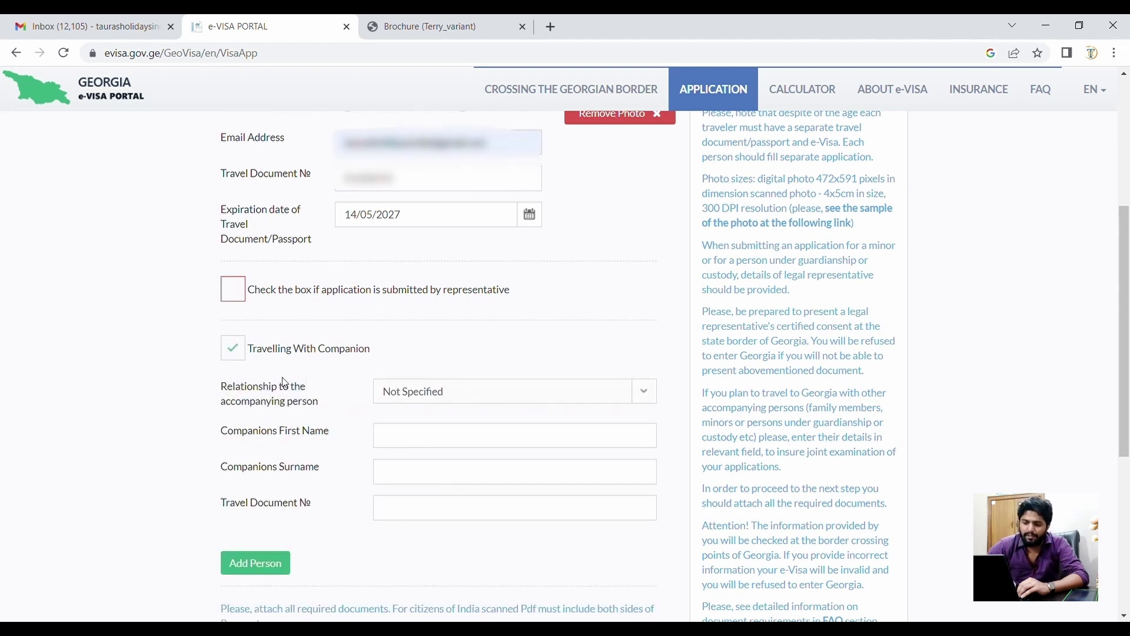
click(234, 348)
- Attach the scanned passport PDF to 'Passport scanned in a single PDF'
scroll(264, 437, down, 2)
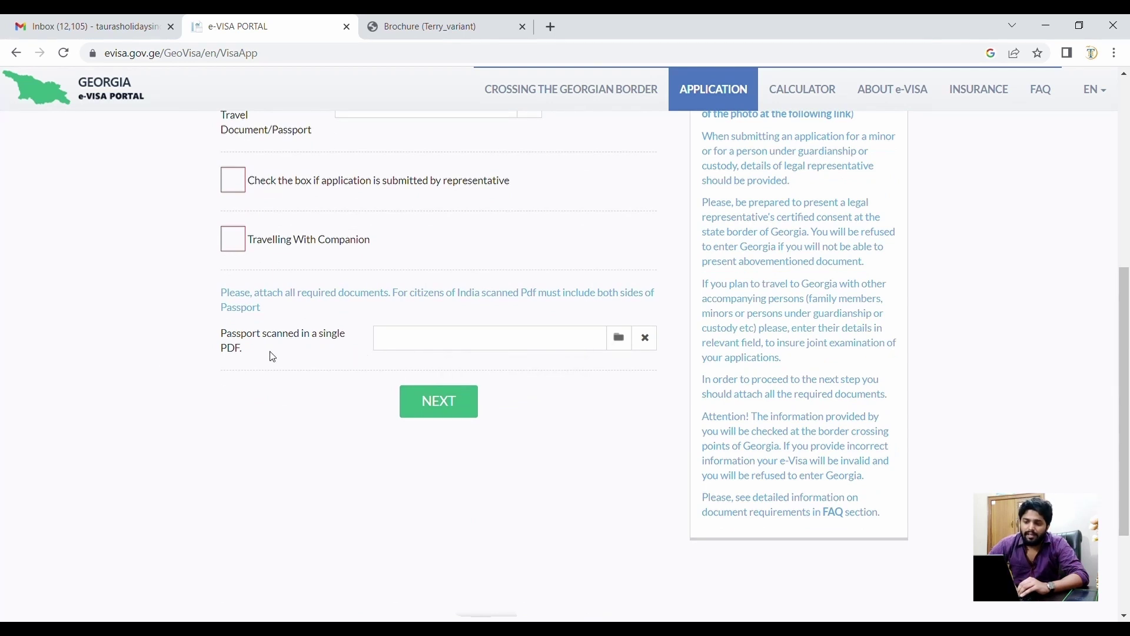
drag(259, 353, 219, 342)
click(277, 399)
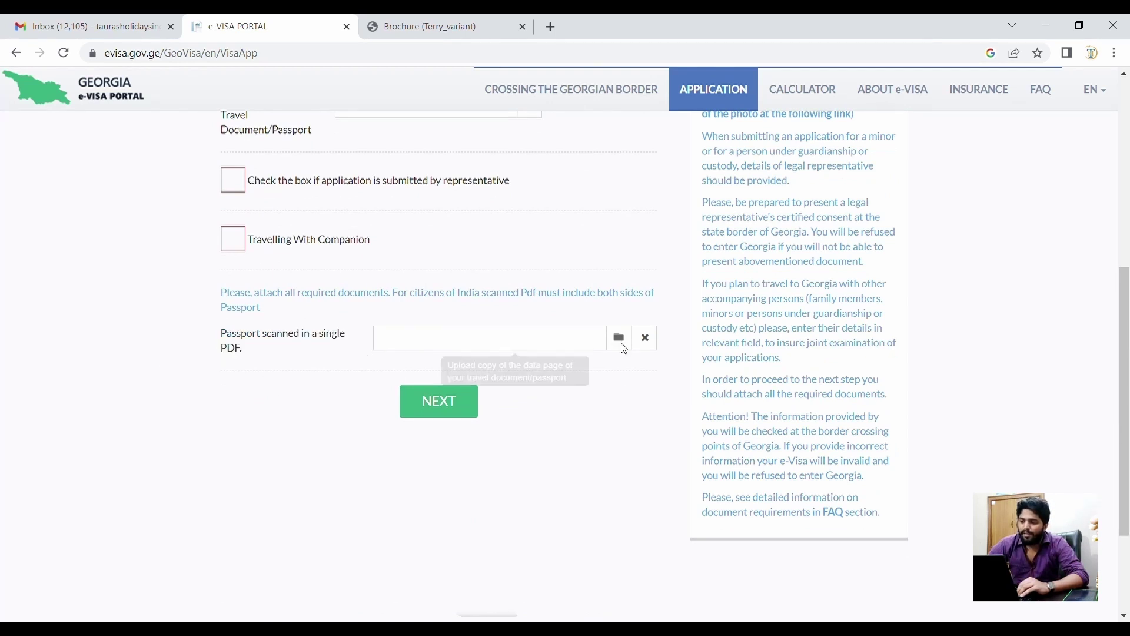
click(618, 338)
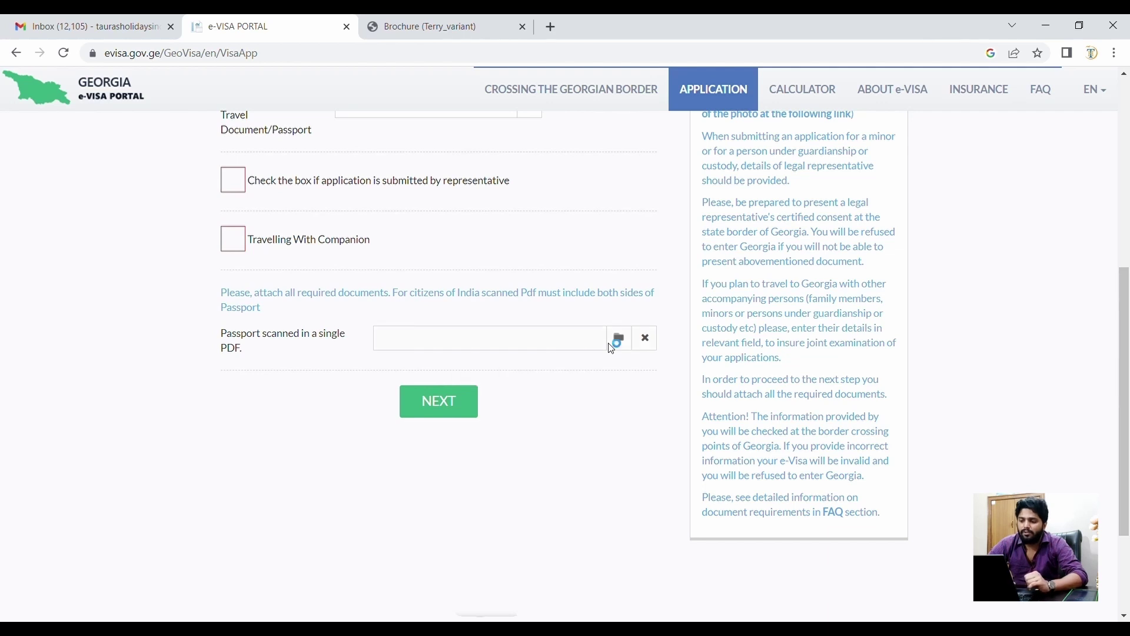
double_click(199, 177)
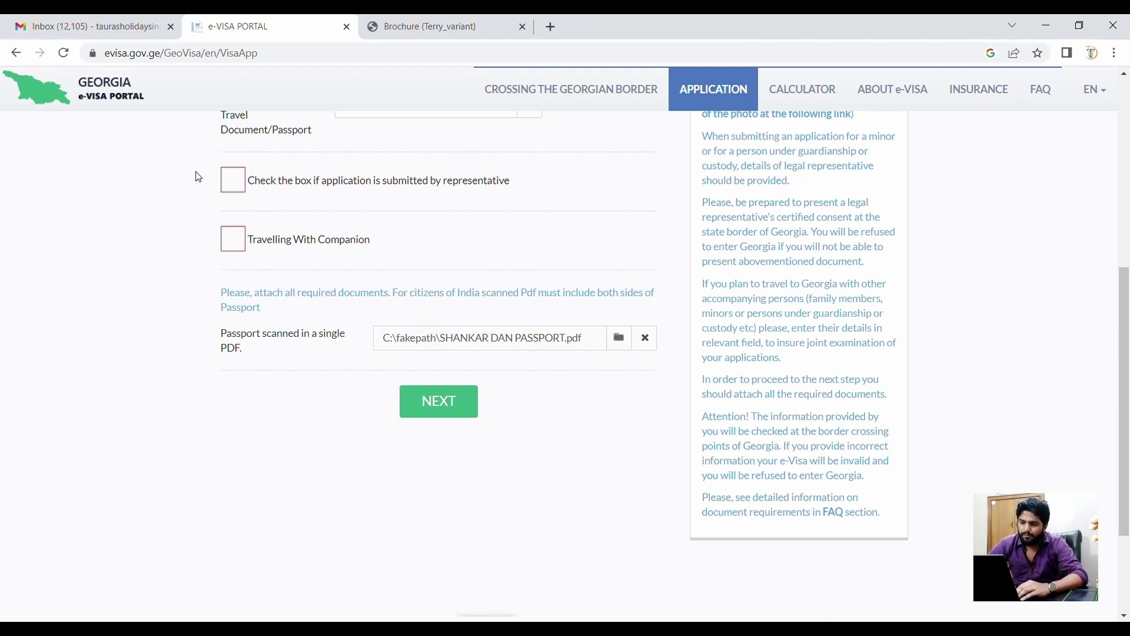
- Go to the review page and check citizenship INDIA, Ordinary document, Tourism purpose, visa-holder answer
click(440, 417)
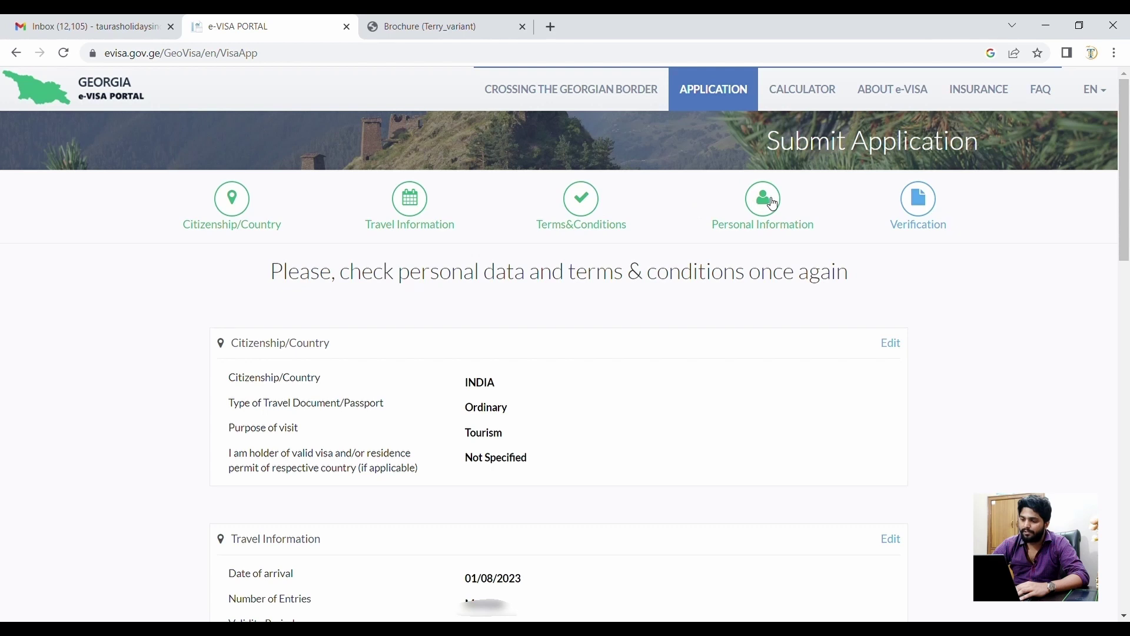
scroll(653, 324, down, 3)
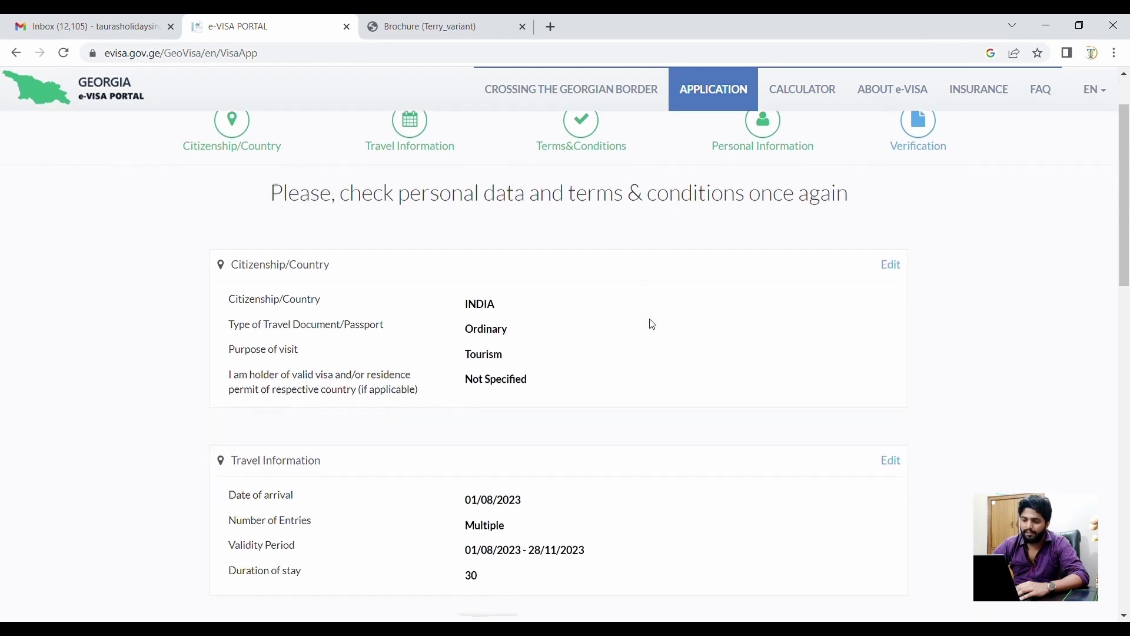
scroll(652, 325, up, 1)
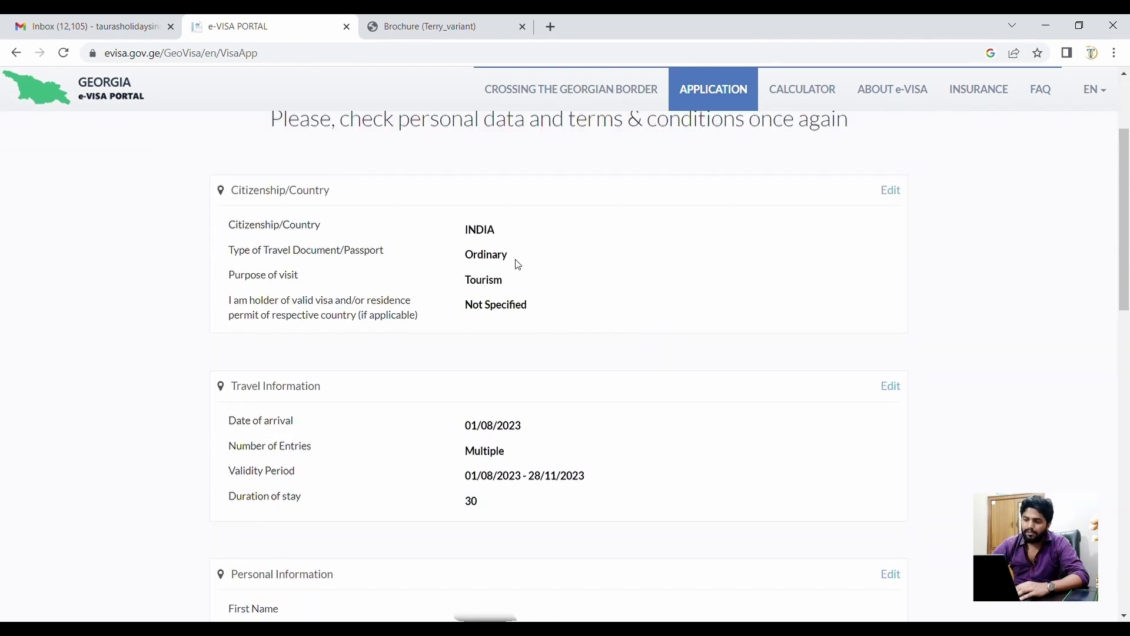
double_click(483, 236)
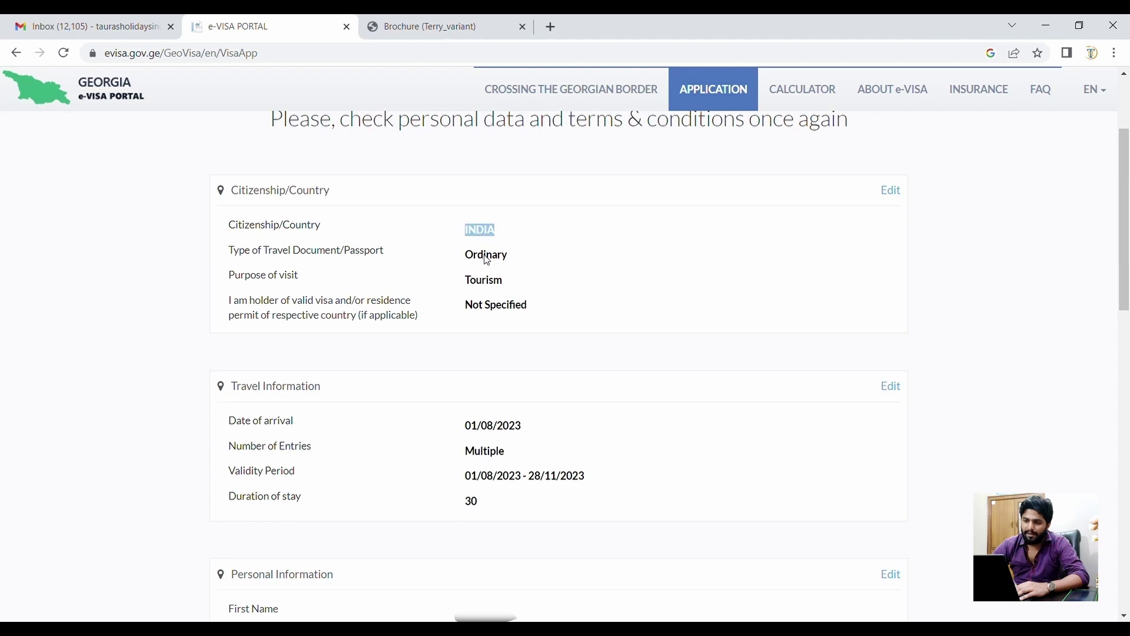
double_click(486, 256)
double_click(486, 282)
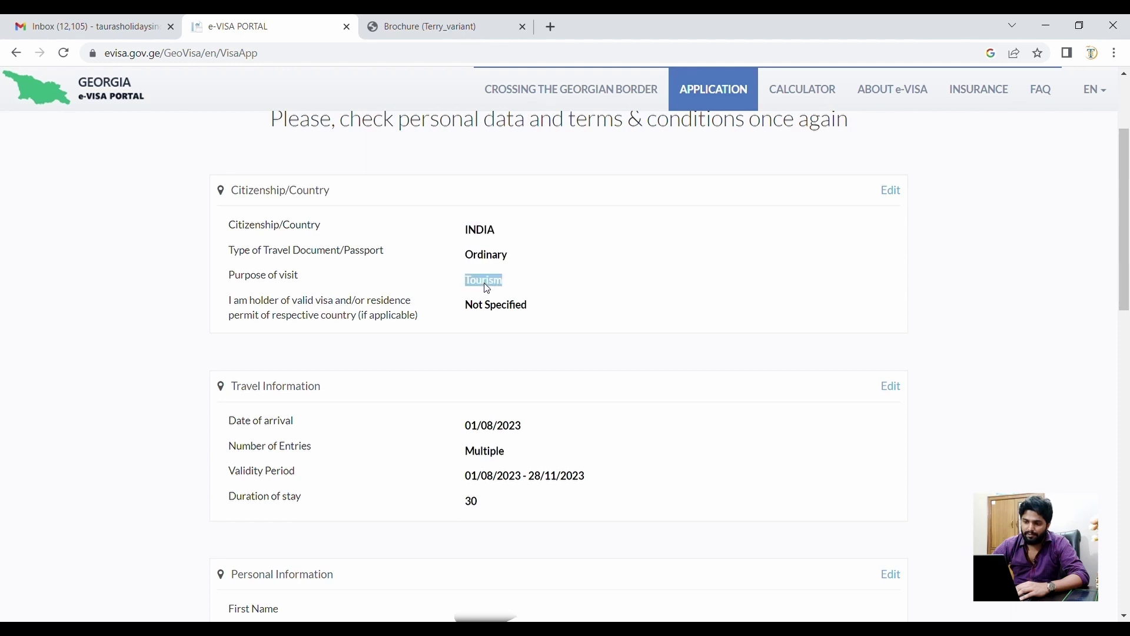
scroll(491, 347, down, 1)
scroll(490, 347, down, 1)
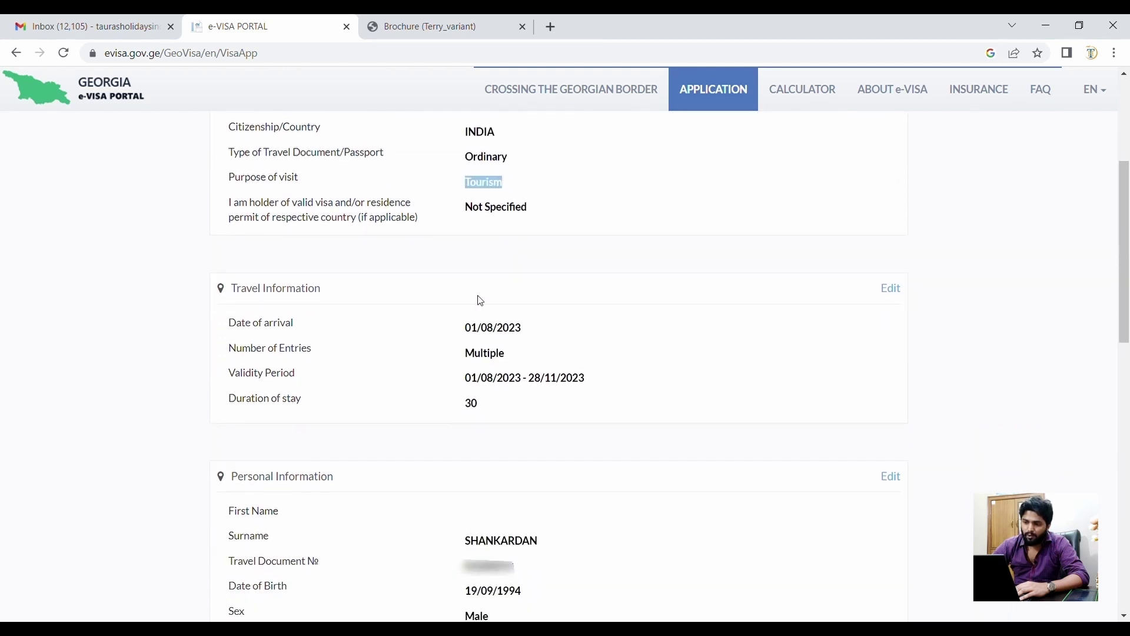
double_click(504, 212)
click(452, 253)
- Check the arrival date, Multiple entries and the entered surname on the review page
scroll(453, 254, down, 2)
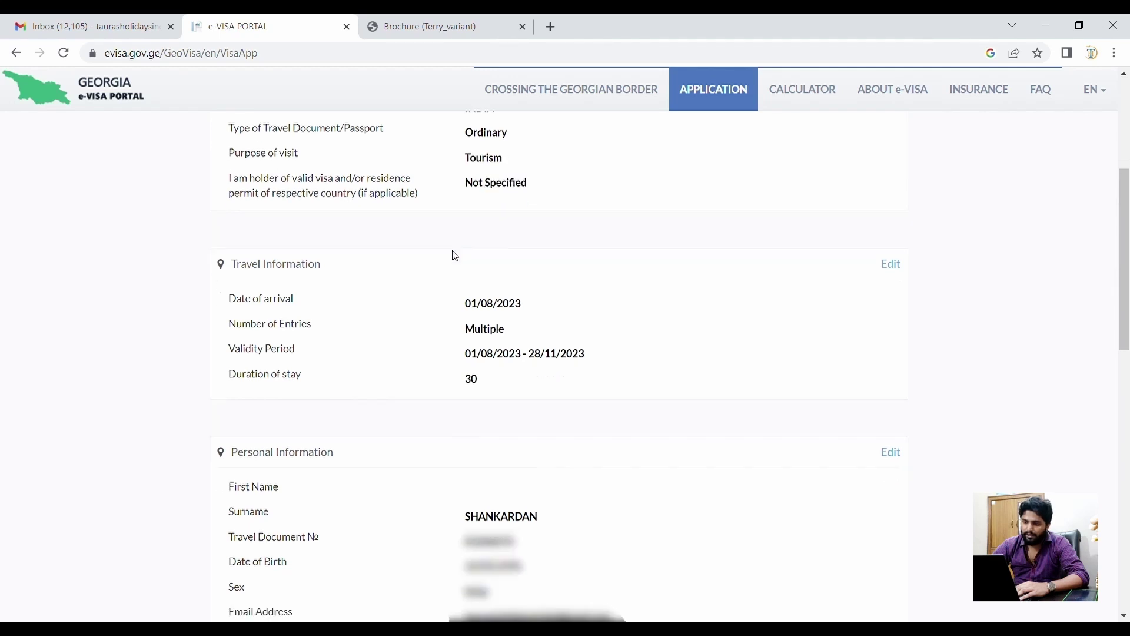
double_click(477, 241)
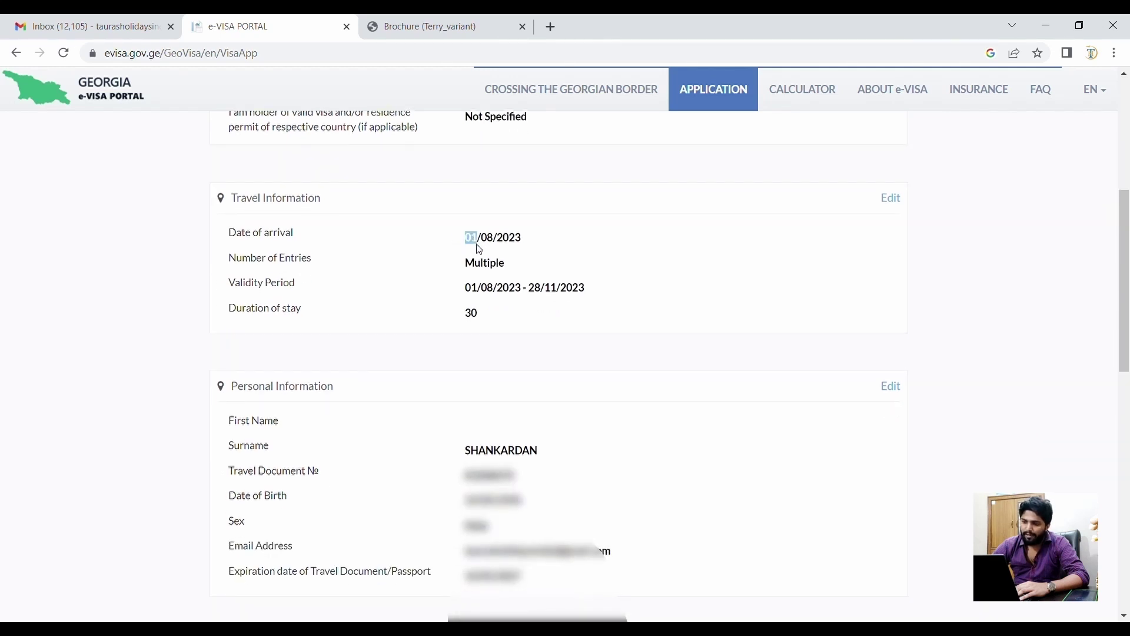
double_click(486, 262)
click(579, 254)
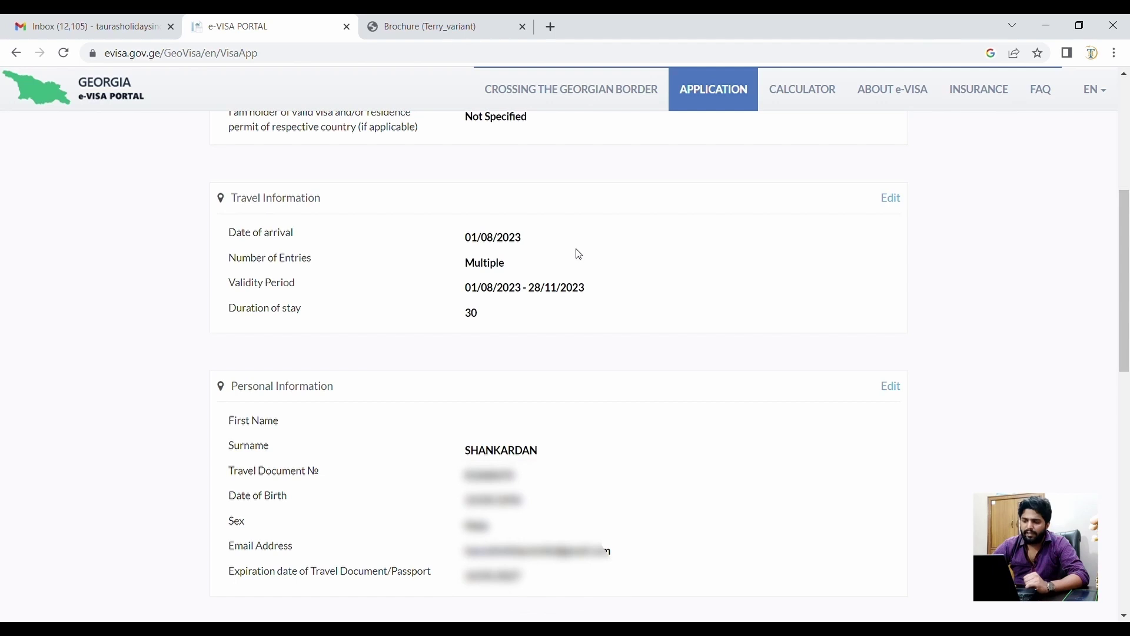
scroll(463, 322, down, 1)
scroll(464, 322, down, 2)
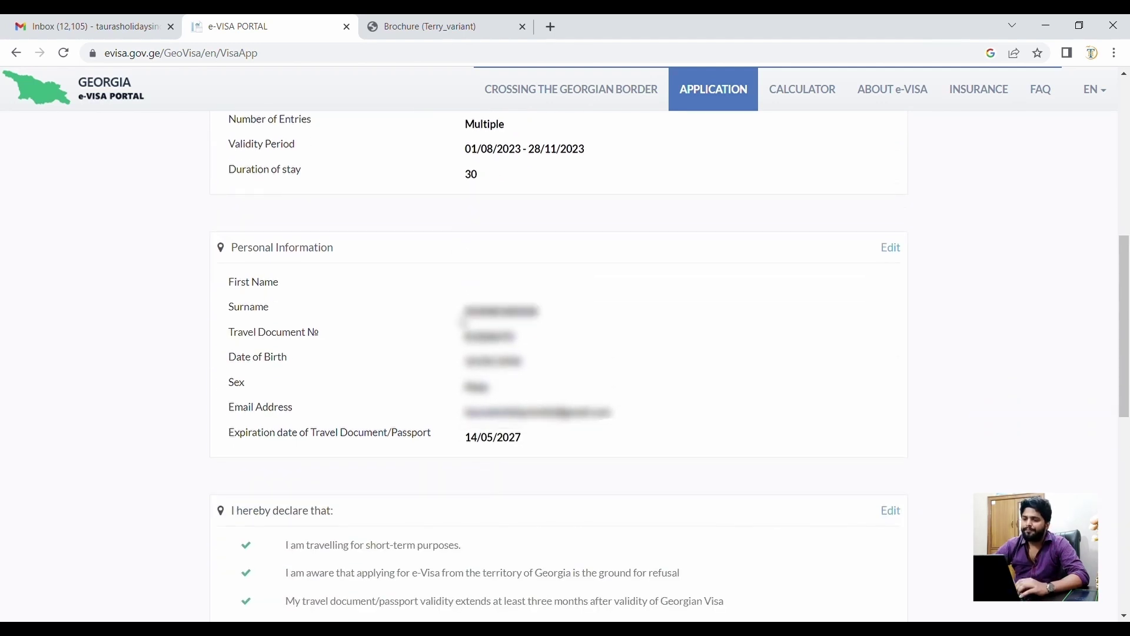
double_click(514, 291)
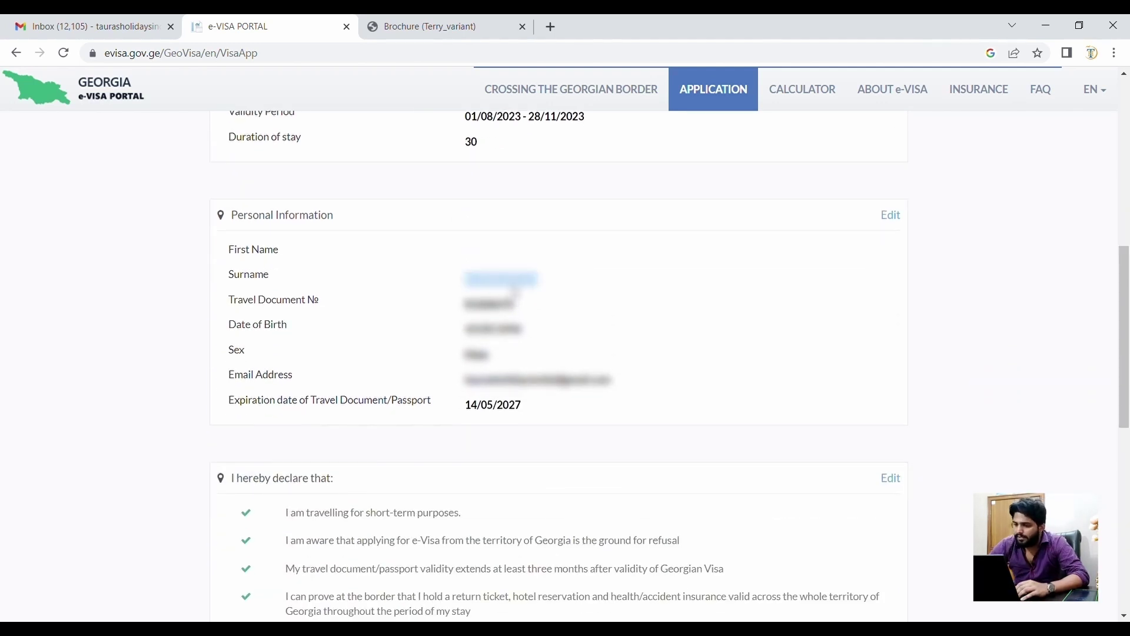
click(662, 296)
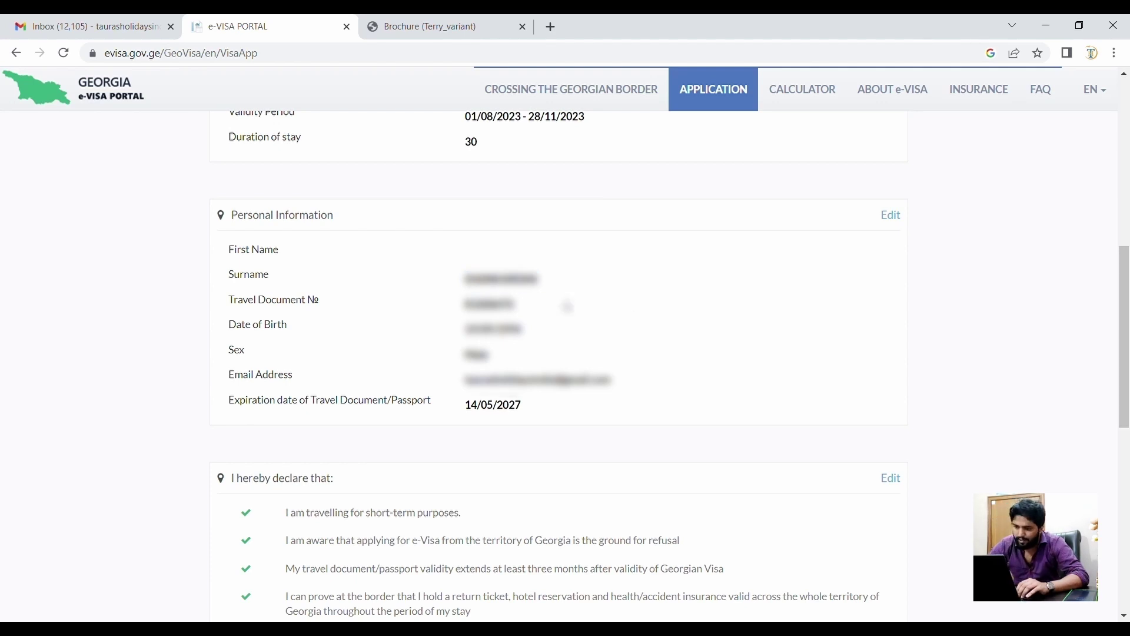
- Check document number, birth date and expiry 14/05/2027, then submit via VERIFY
double_click(473, 307)
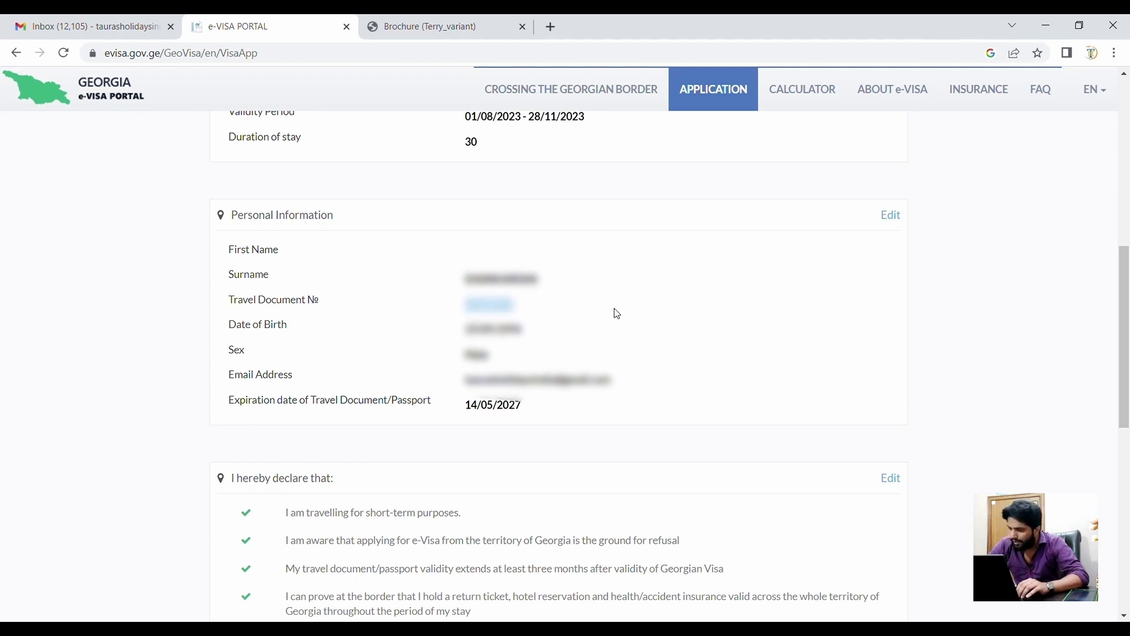
scroll(617, 314, down, 1)
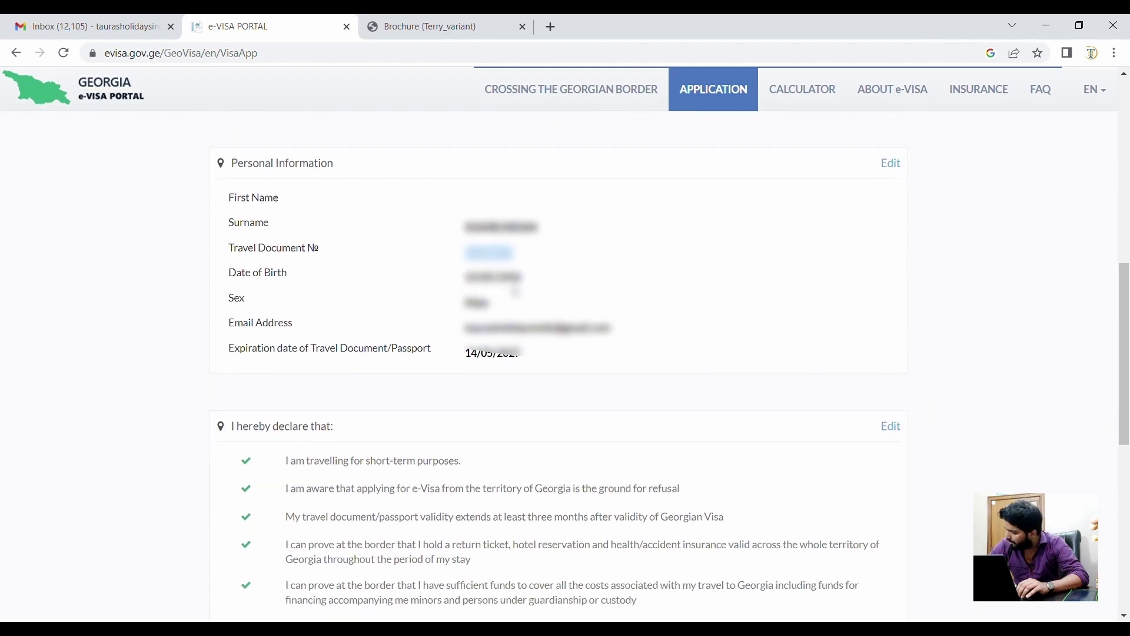
click(516, 289)
double_click(516, 281)
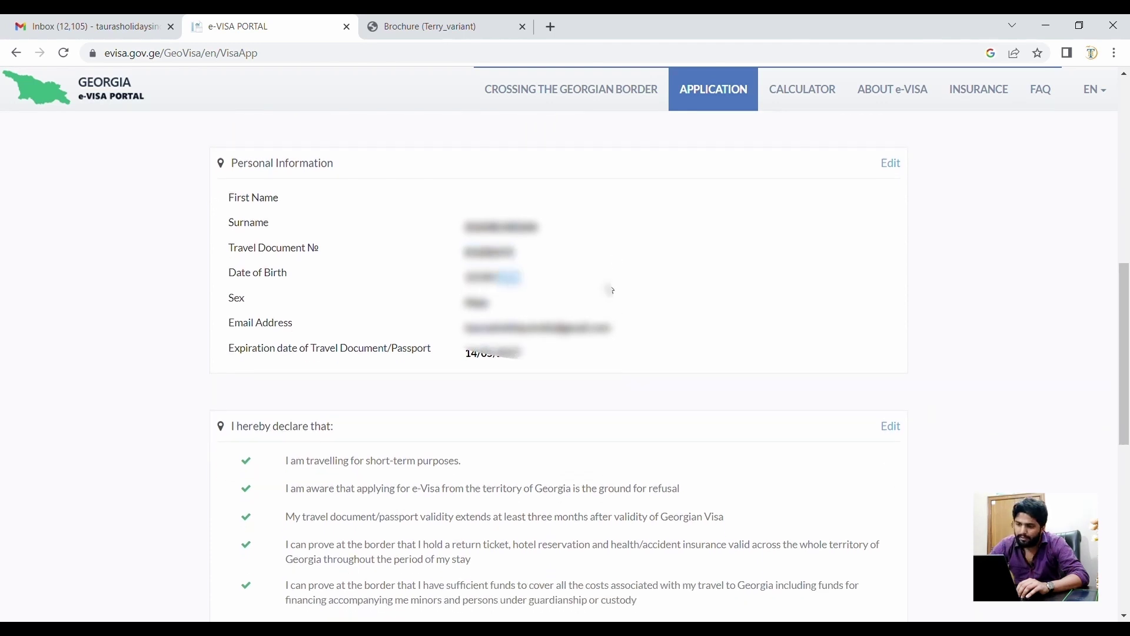
scroll(605, 290, down, 1)
click(514, 276)
scroll(512, 278, down, 1)
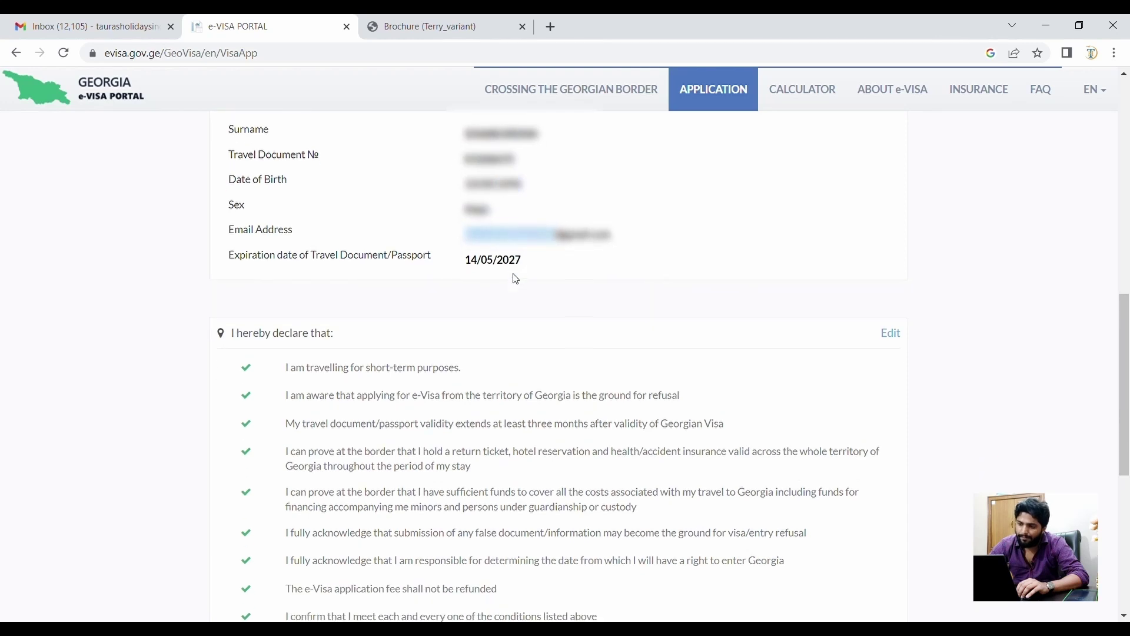
triple_click(500, 261)
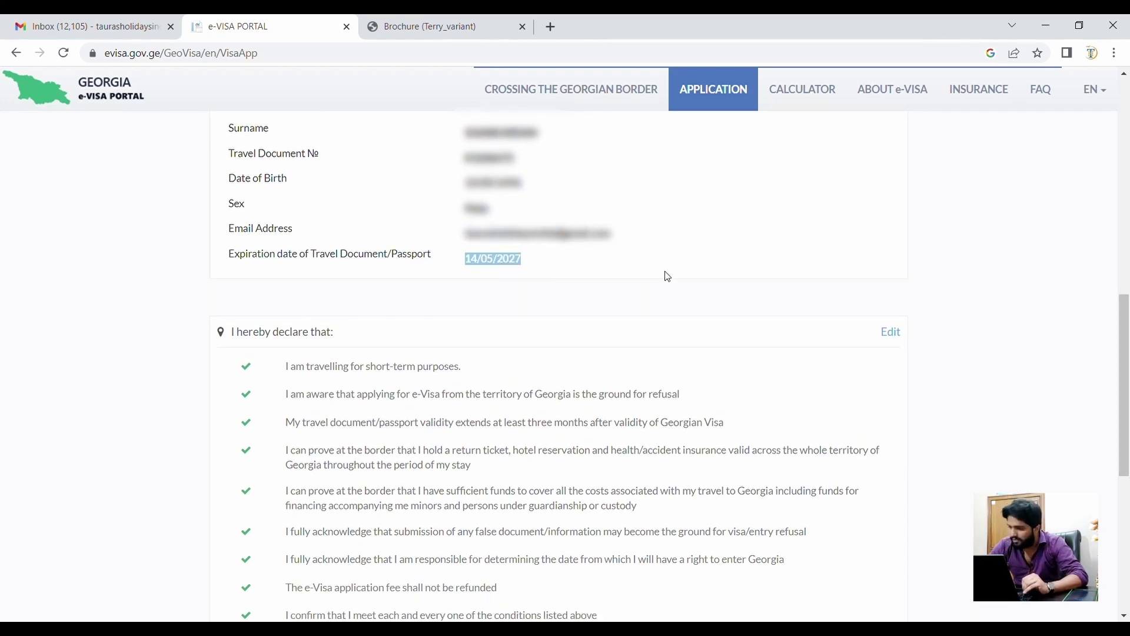
scroll(668, 277, down, 6)
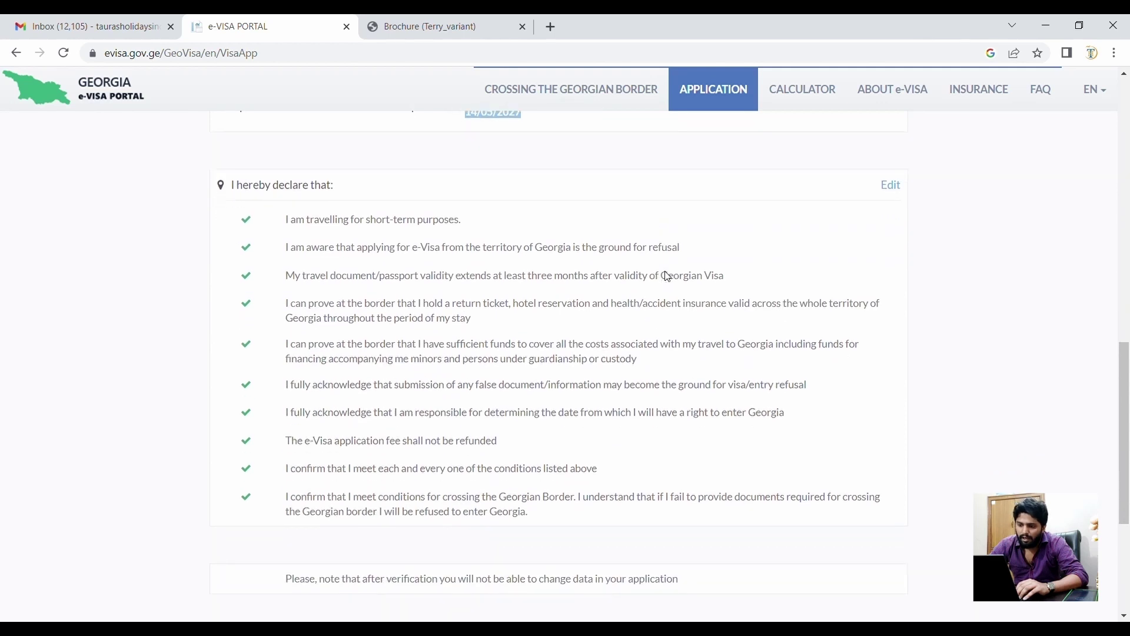
click(589, 428)
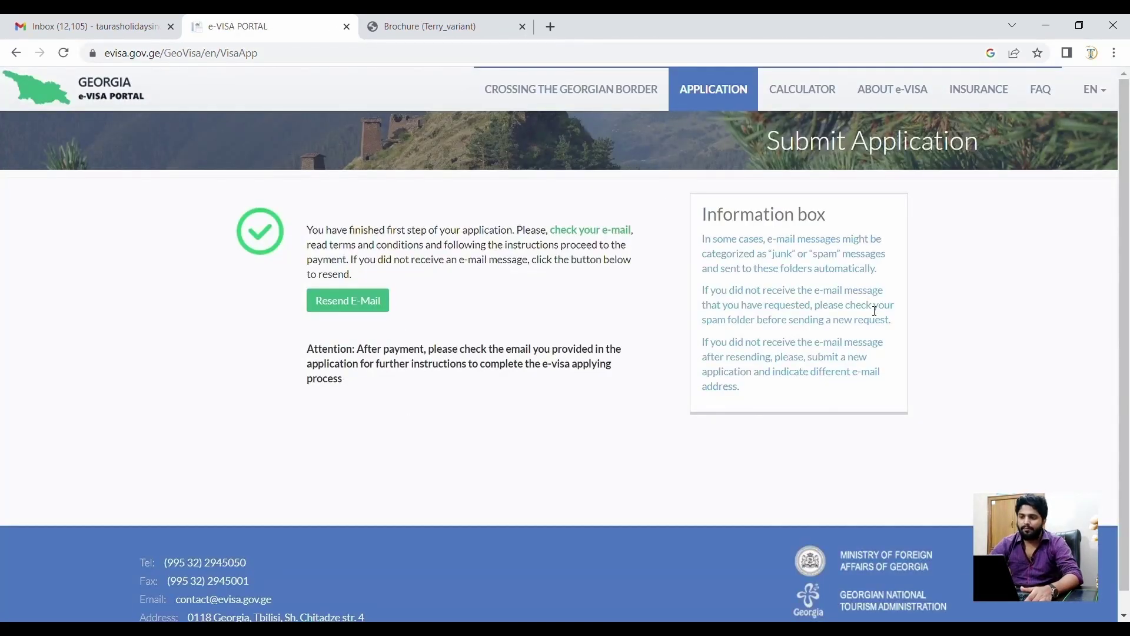
- Note the check-your-e-mail confirmation and open the eVisaMailFlow verification e-mail in Gmail
triple_click(488, 232)
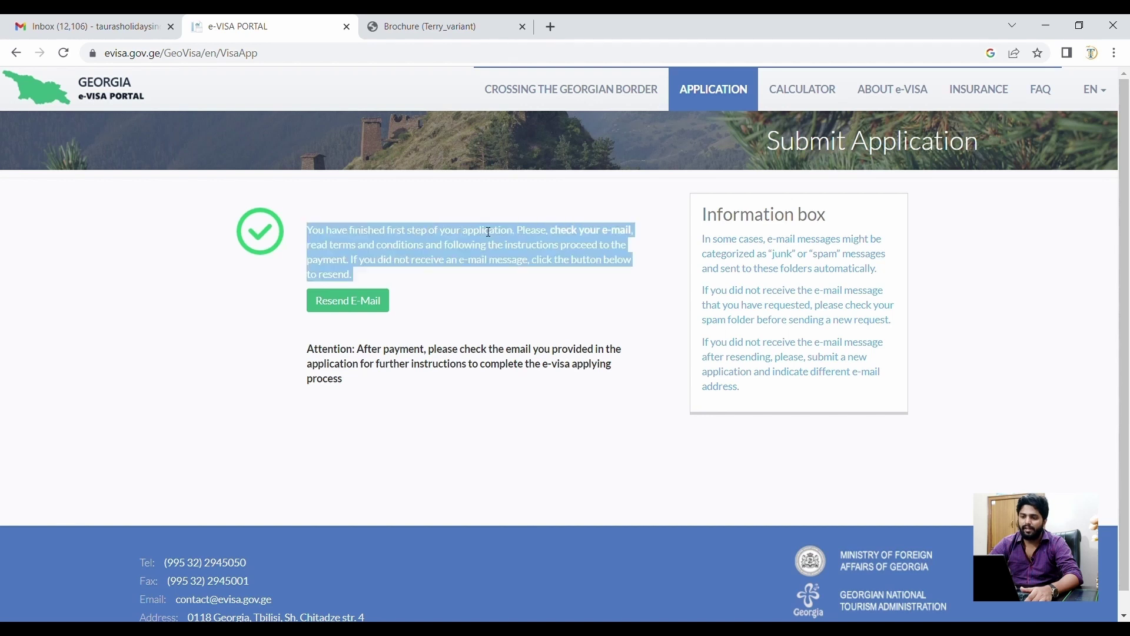
click(211, 314)
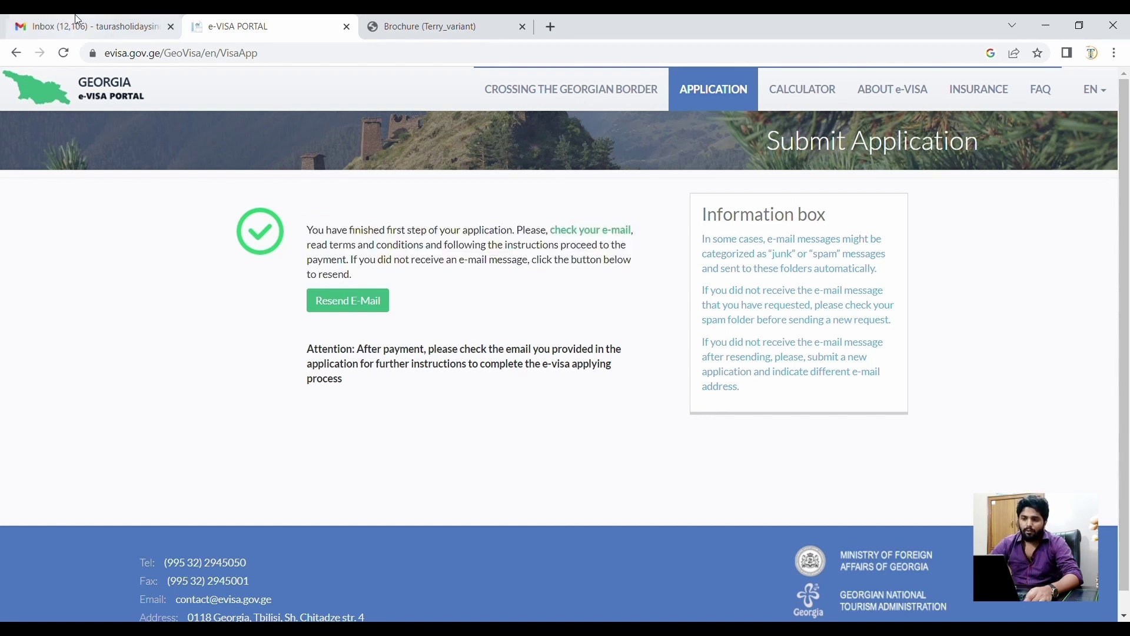
click(76, 20)
click(382, 191)
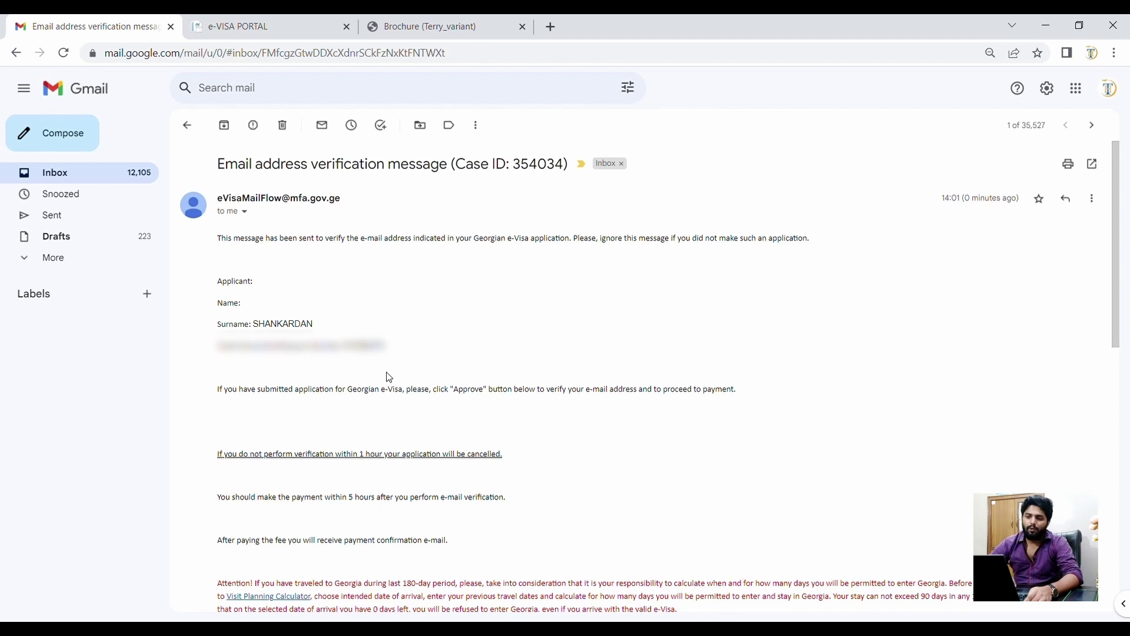
triple_click(303, 201)
click(459, 196)
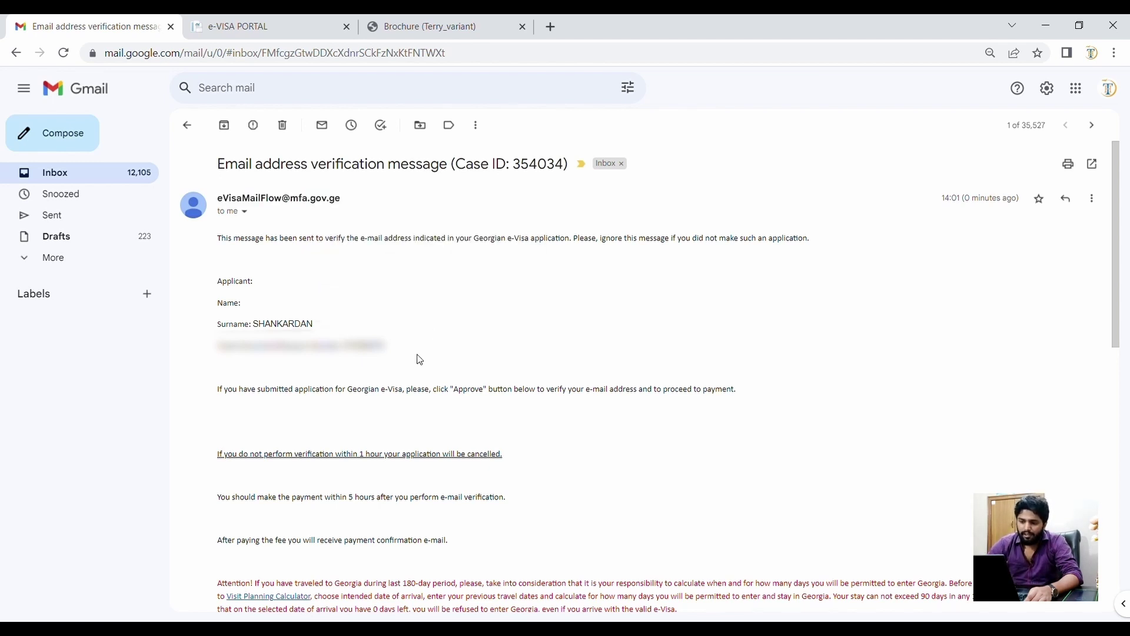
scroll(420, 360, down, 3)
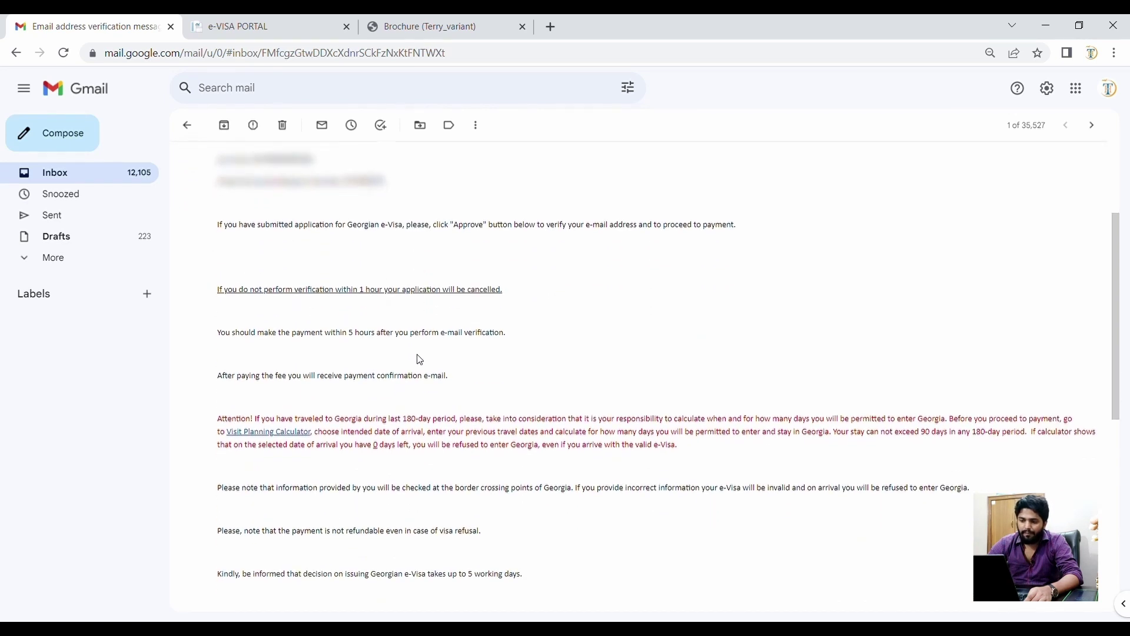
scroll(418, 360, down, 4)
scroll(416, 360, up, 3)
scroll(285, 360, down, 5)
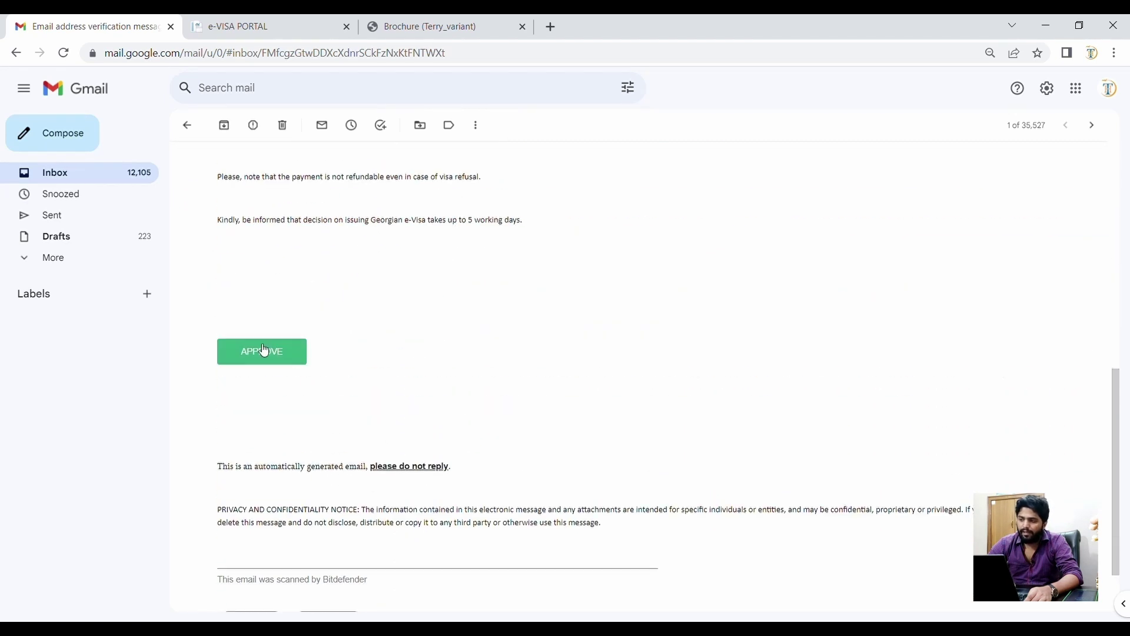
click(264, 350)
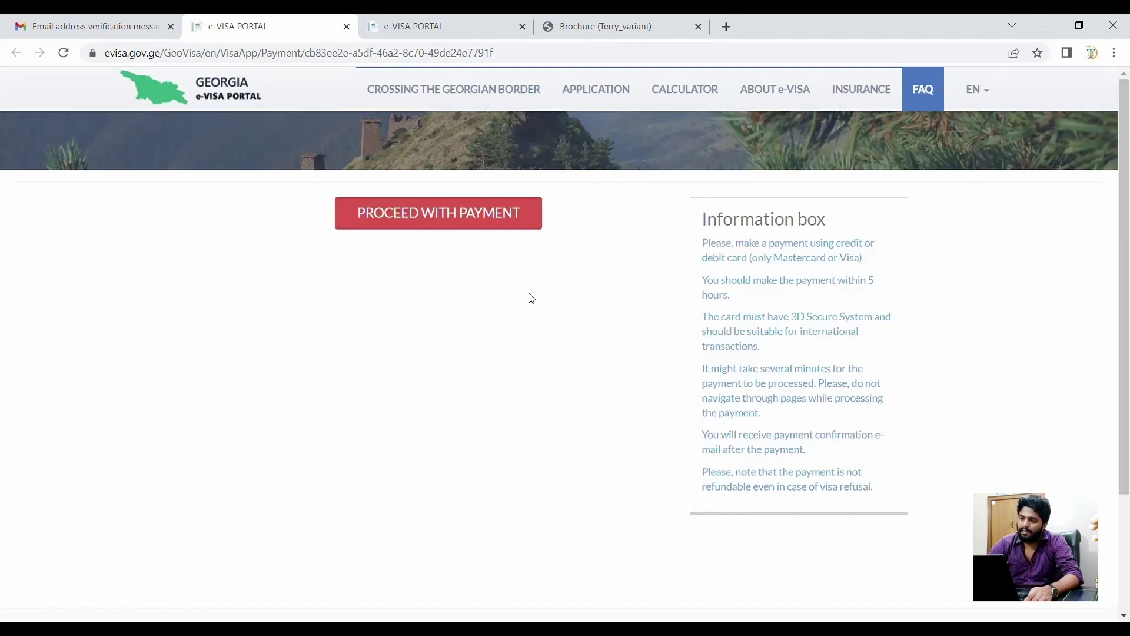
- Autofill the saved card number and expiry and enter the CVC2 security code
click(480, 234)
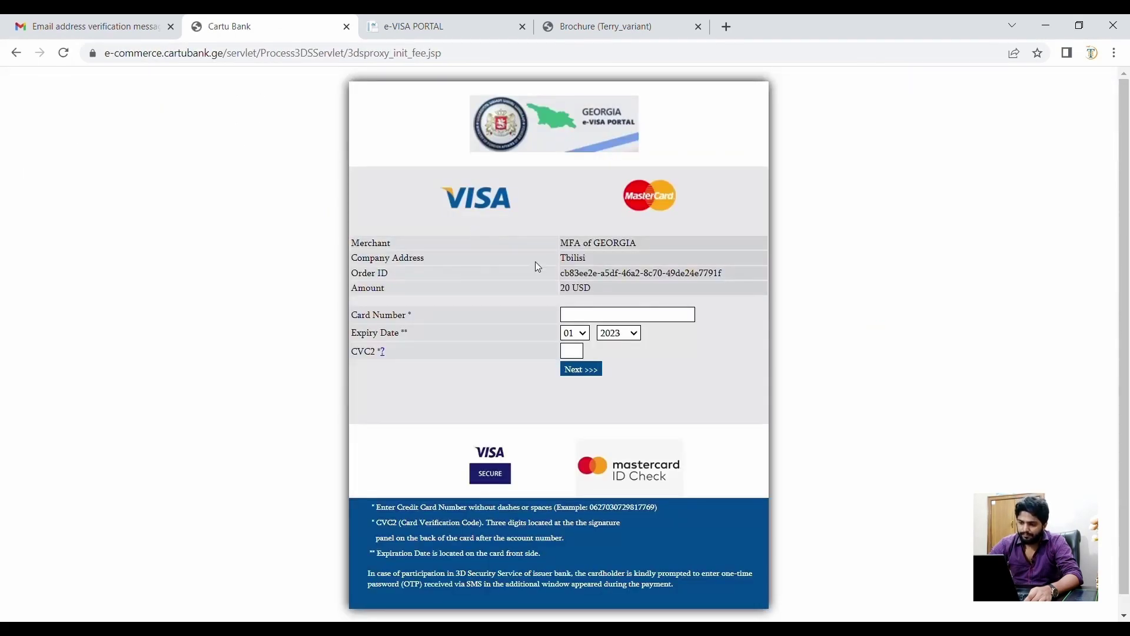
click(633, 321)
click(670, 366)
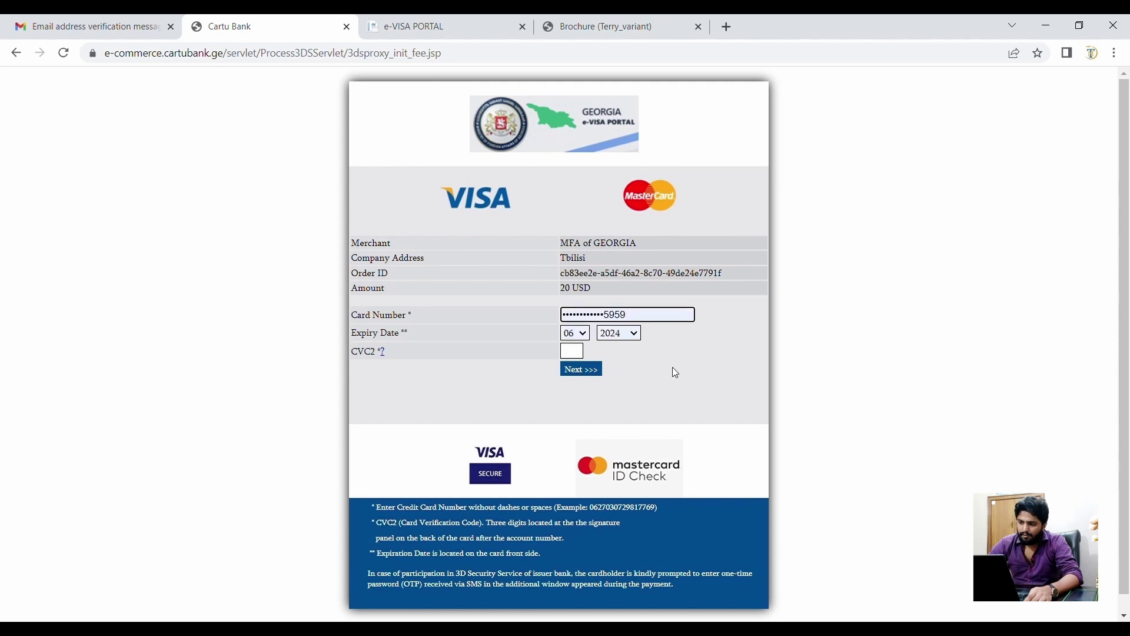
click(573, 351)
text(***)
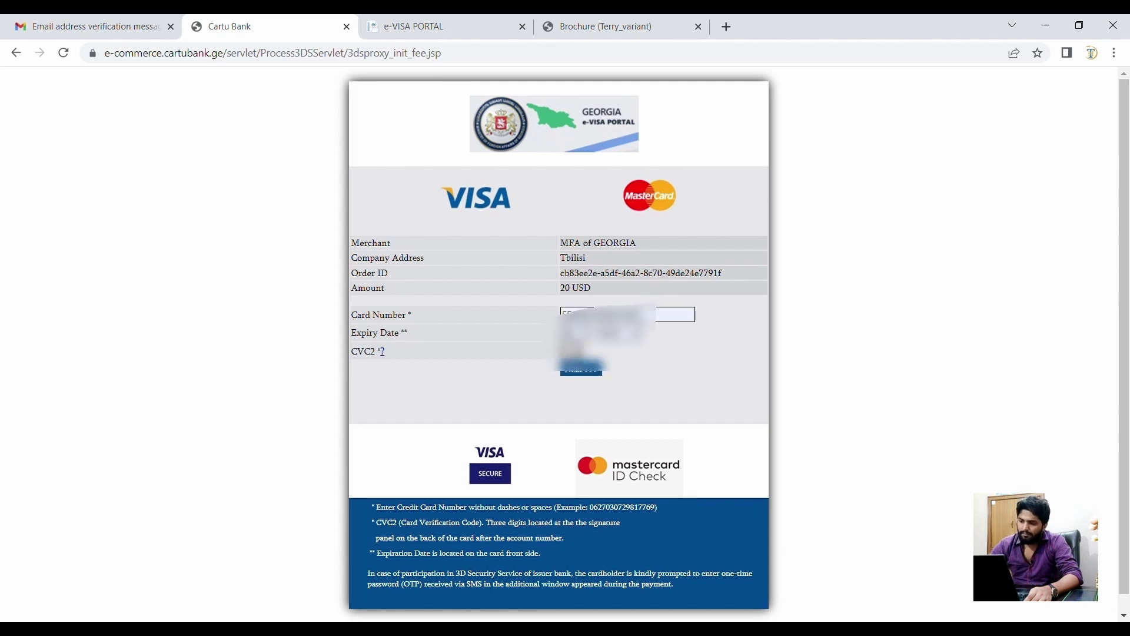
click(582, 371)
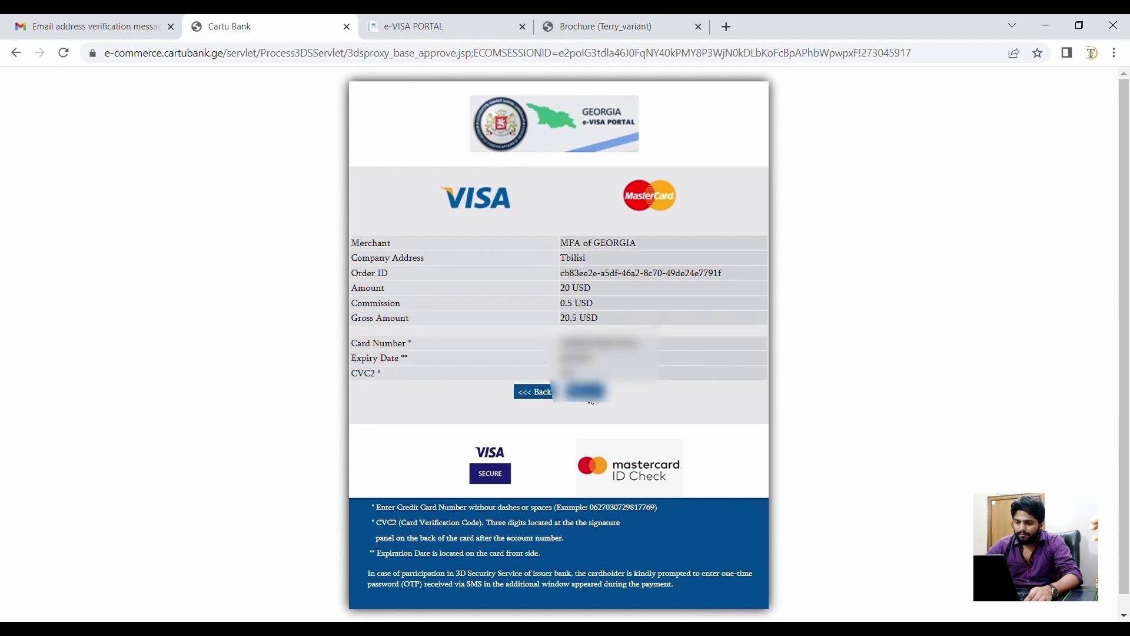
- Pay the 20.5 USD fee until PURCHASE ACCEPTED, then return to Gmail
click(590, 396)
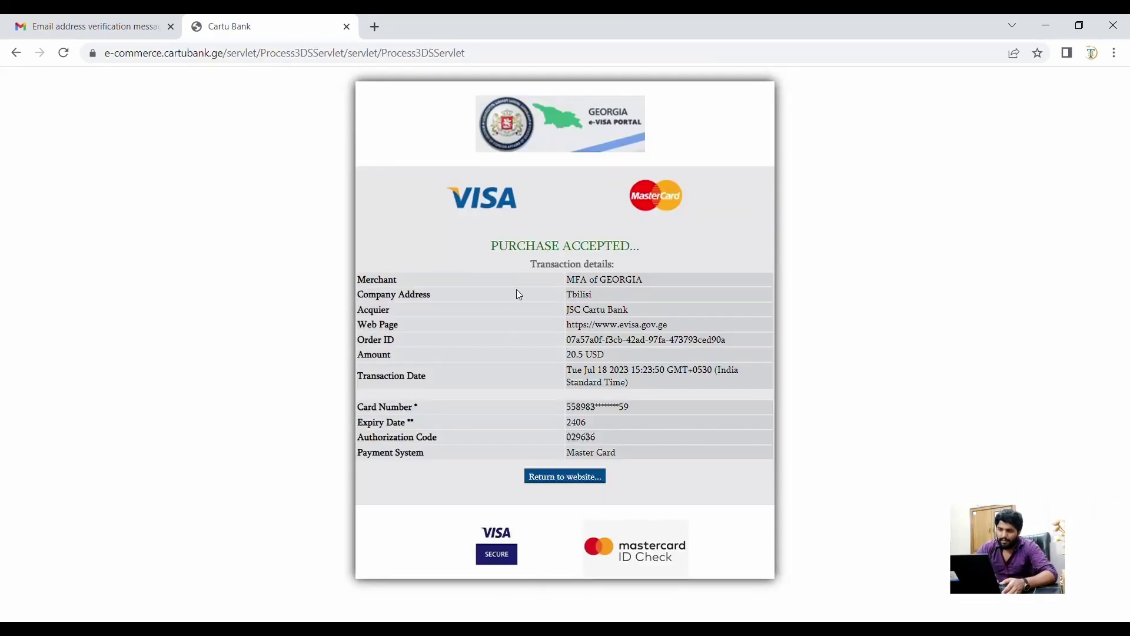
triple_click(555, 248)
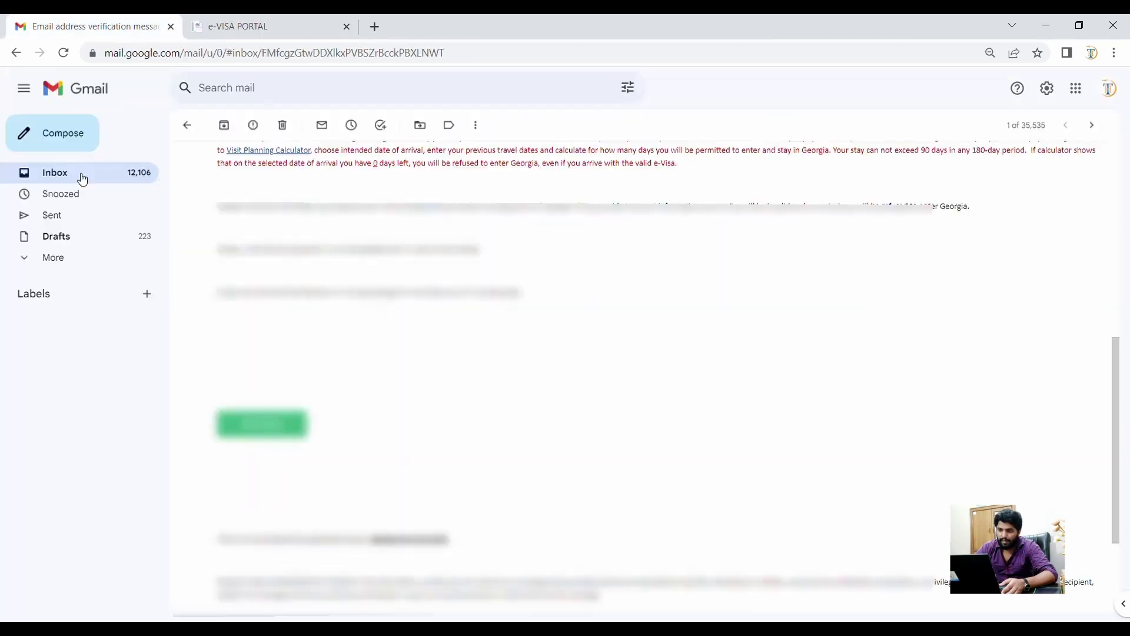
click(81, 176)
- Open the 20USD Payment Confirmation e-mail, follow its georgia.duverify.com link, close the e-VISA PORTAL tab
click(435, 195)
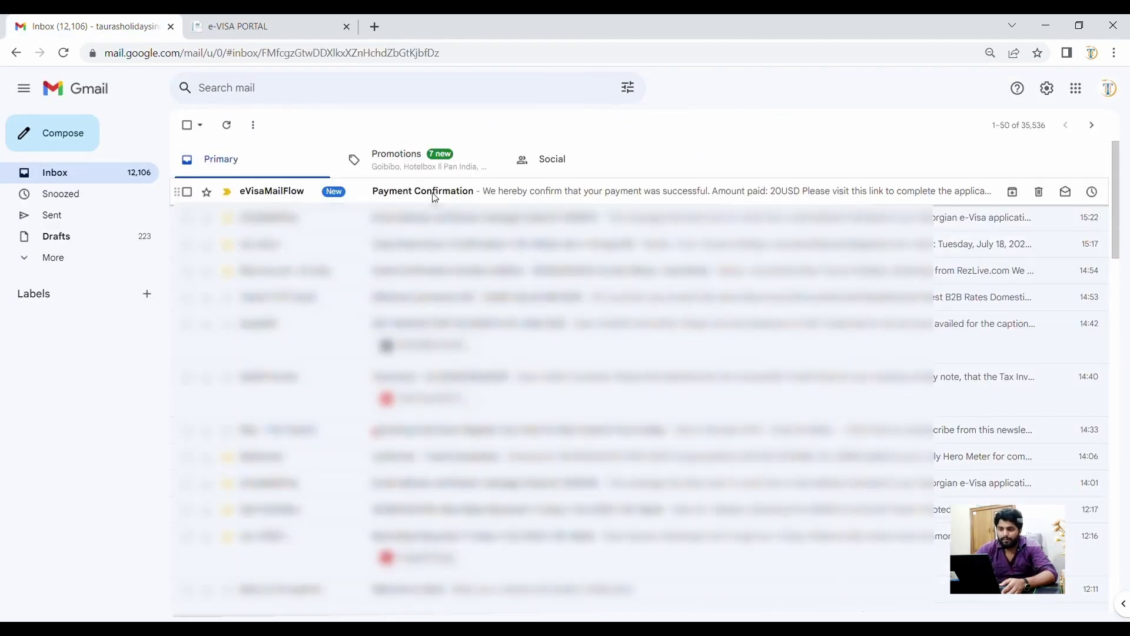
triple_click(266, 265)
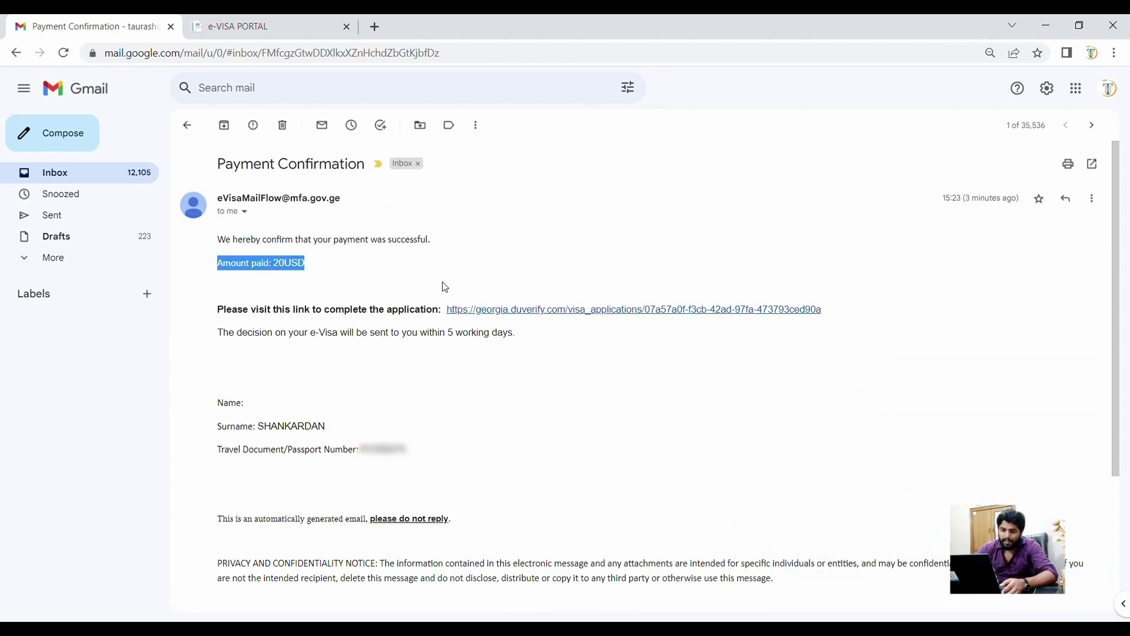
triple_click(297, 314)
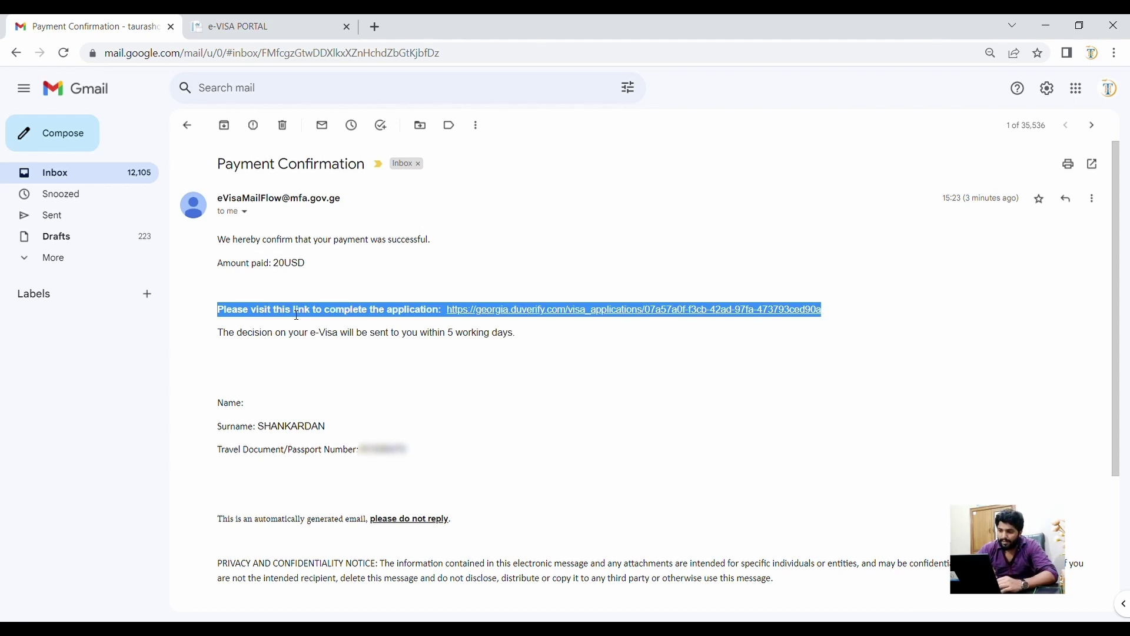
click(525, 311)
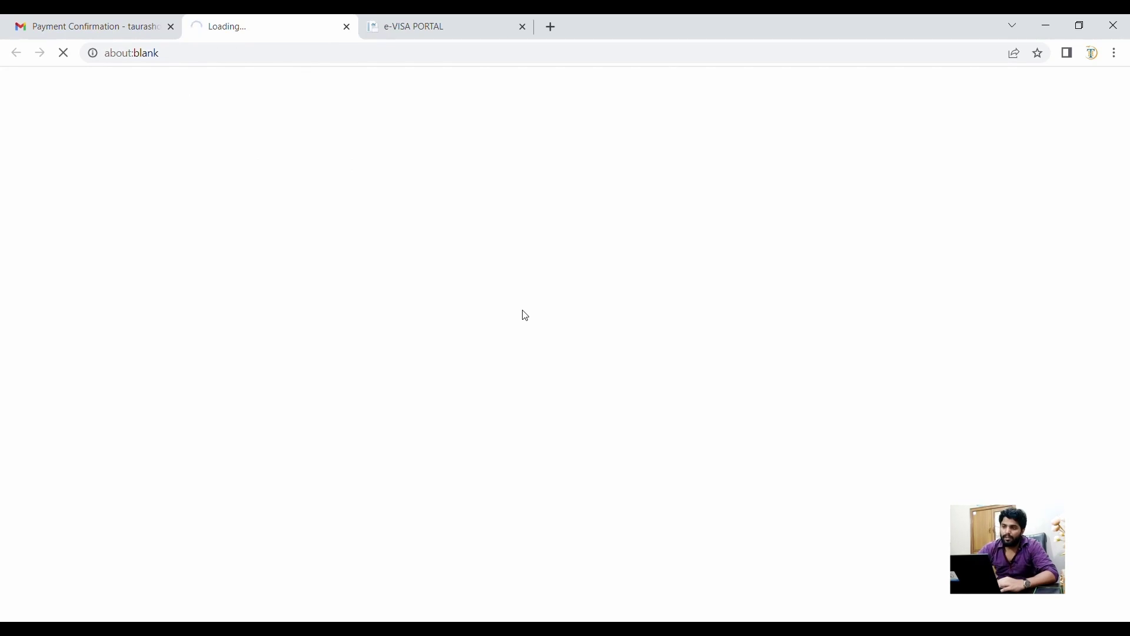
click(522, 28)
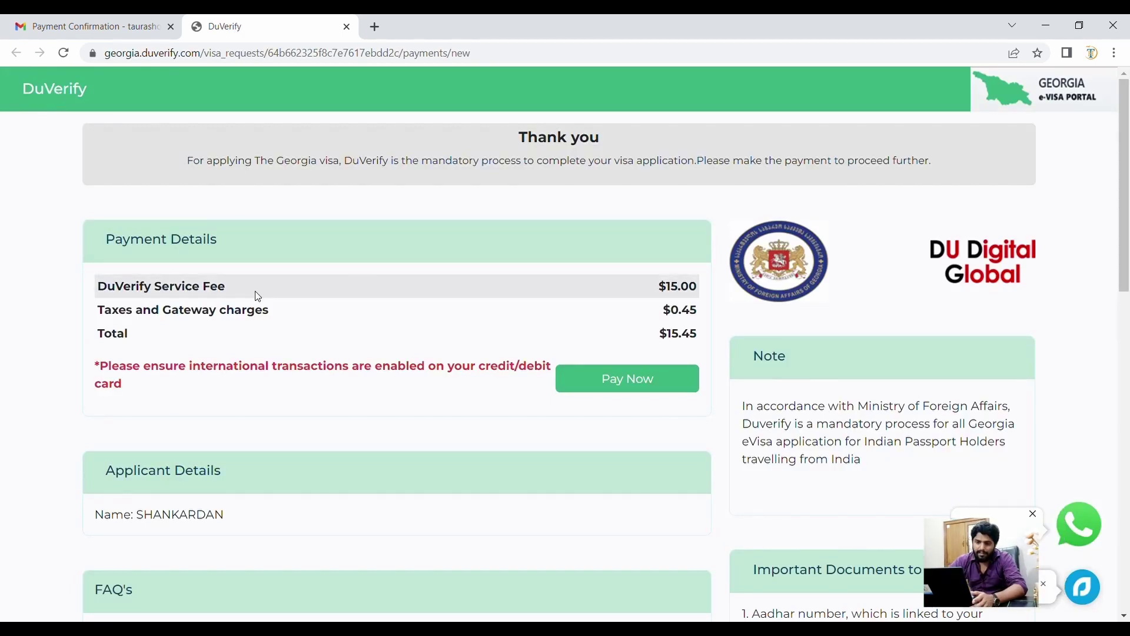
- Review DuVerify's $15.45 Payment Details, Note and FAQs, then choose Pay Now
scroll(256, 294, down, 1)
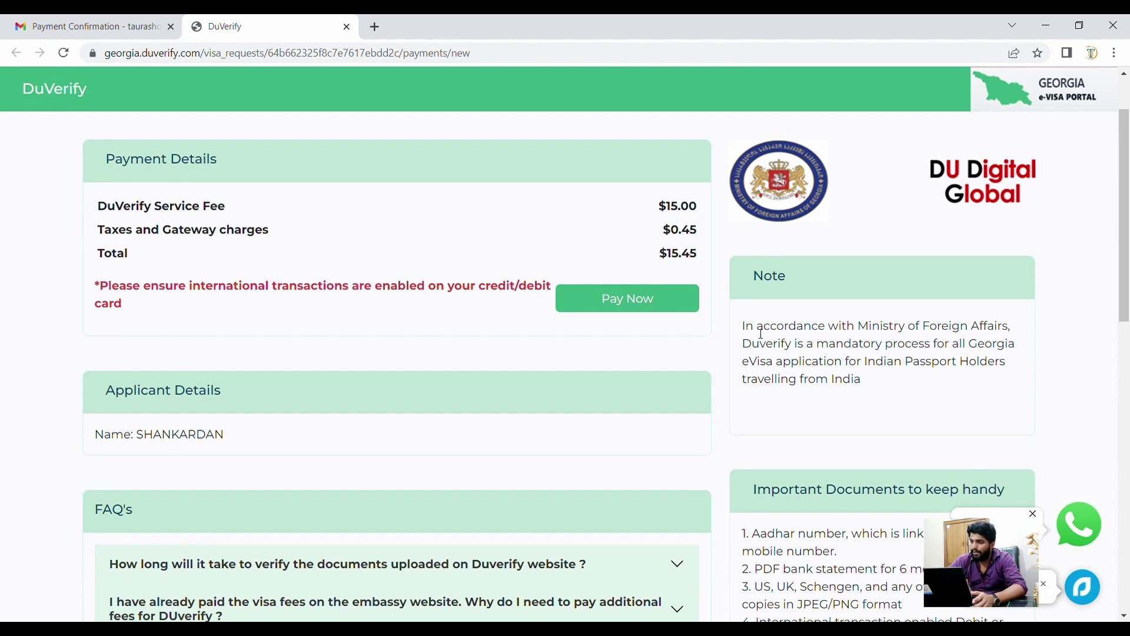
triple_click(762, 333)
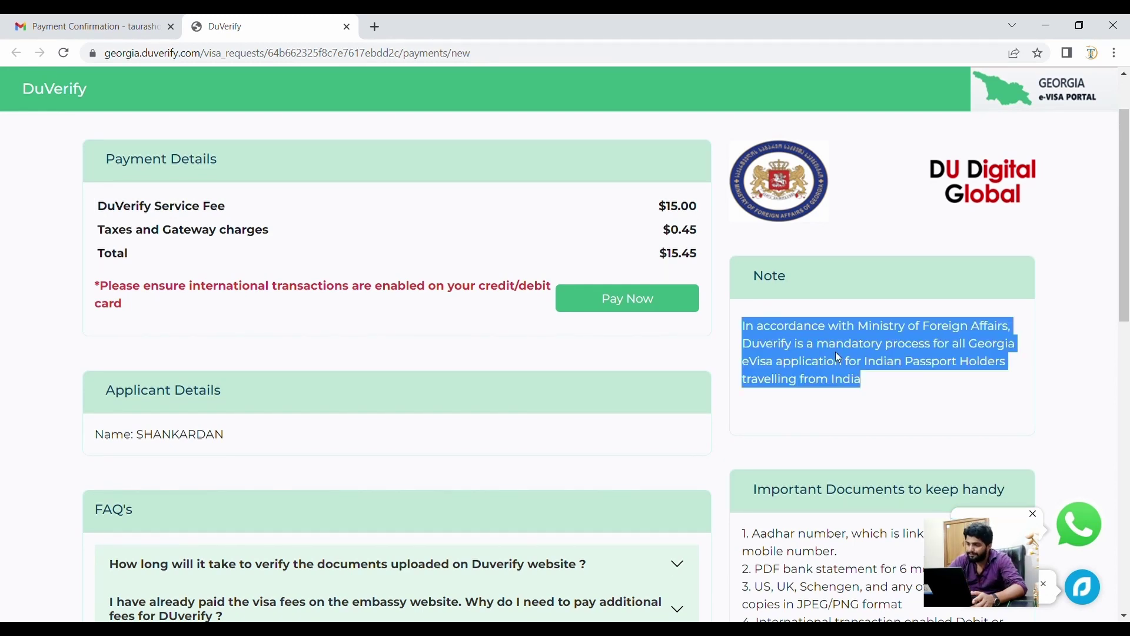
scroll(836, 353, down, 1)
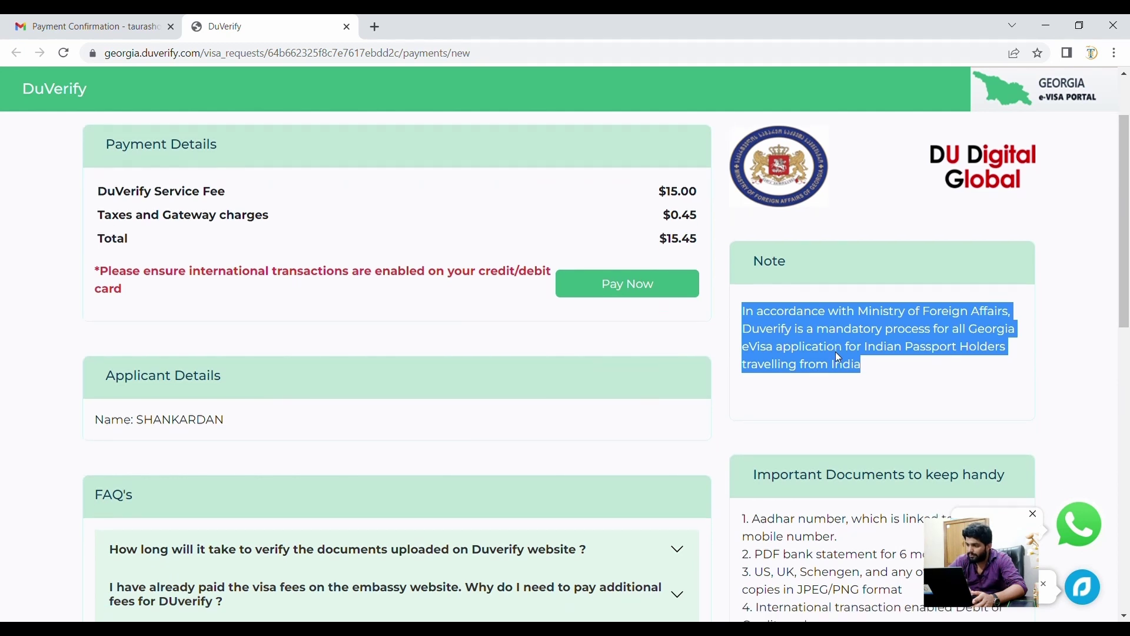
scroll(840, 357, down, 2)
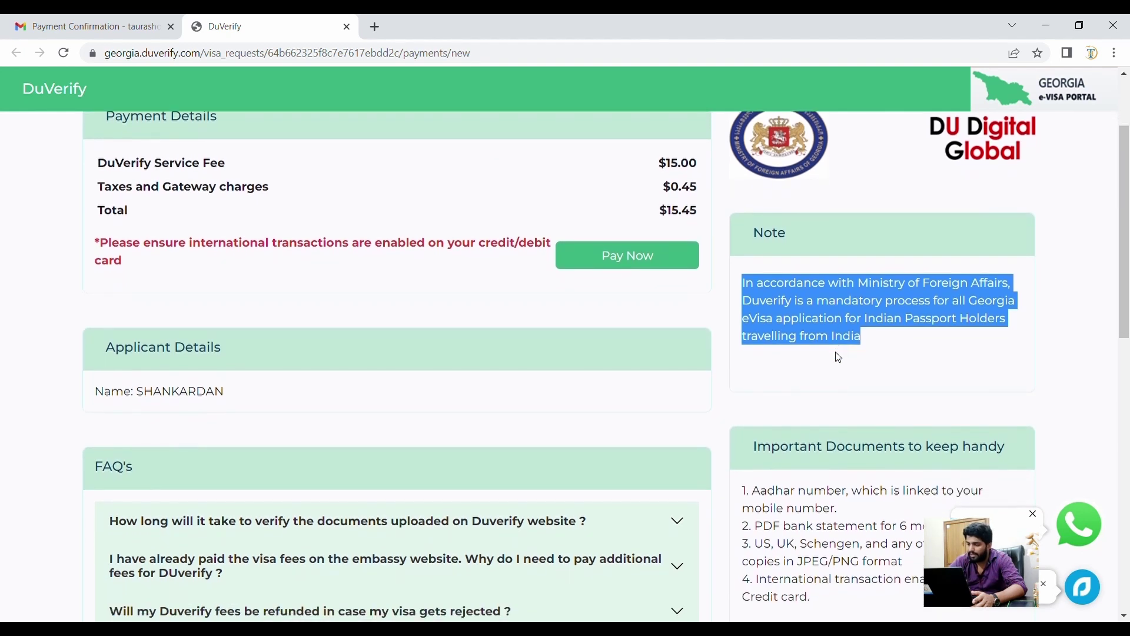
scroll(839, 357, down, 3)
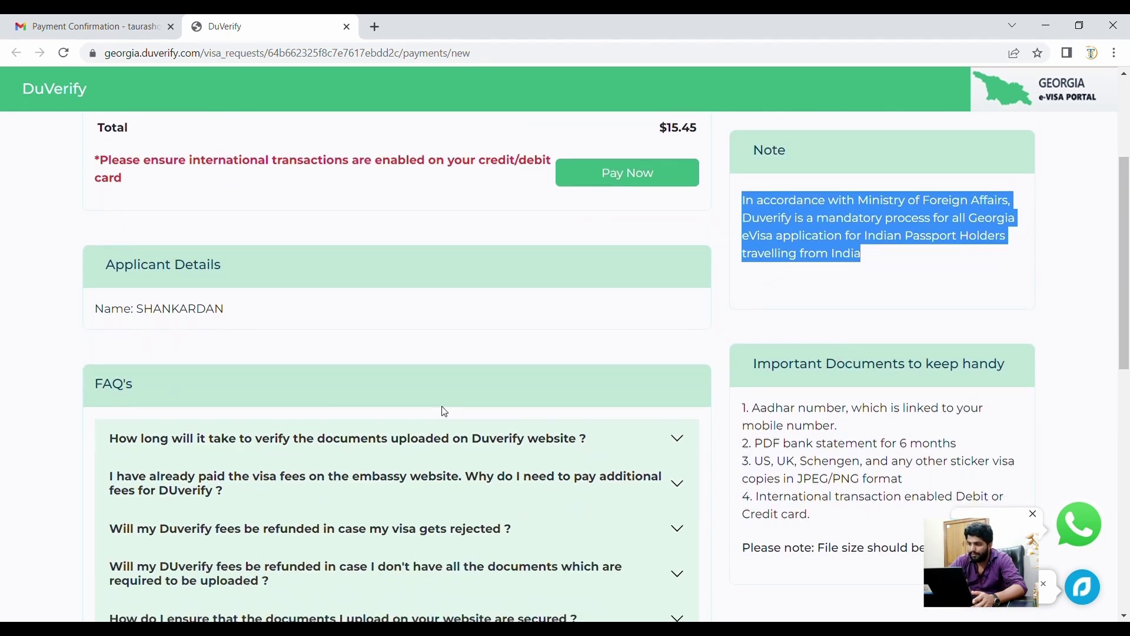
scroll(444, 412, up, 3)
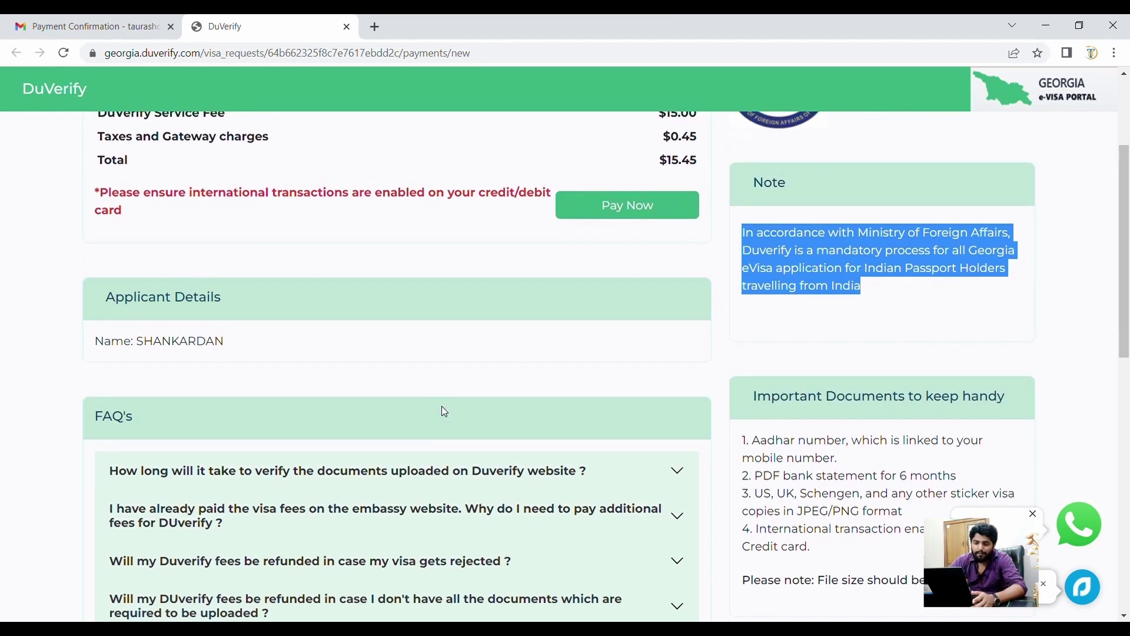
scroll(444, 410, down, 6)
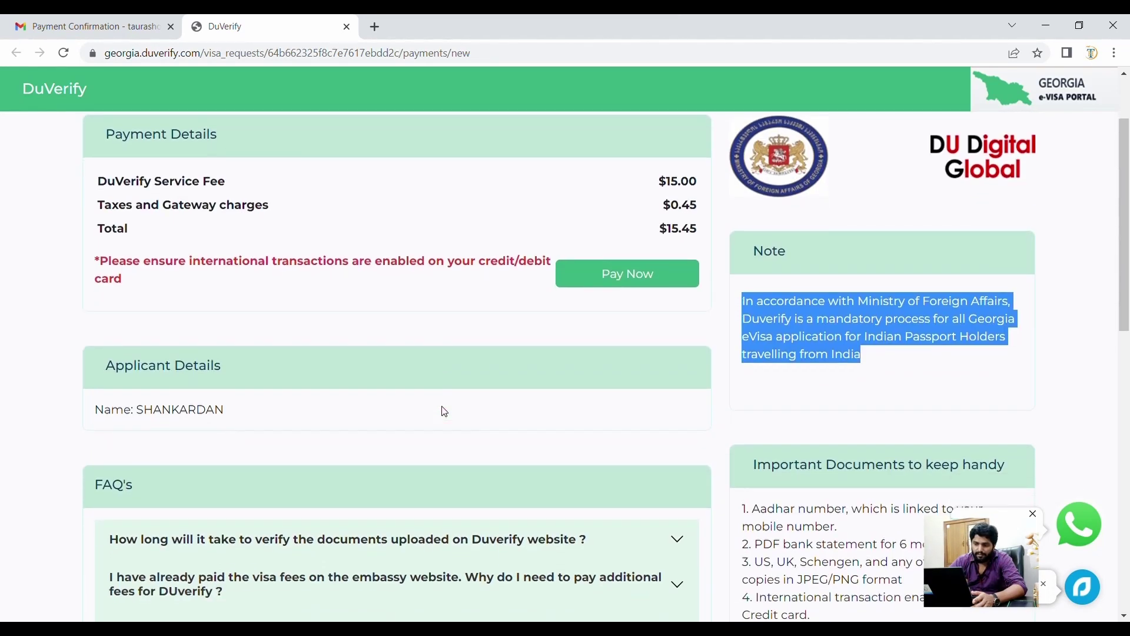
scroll(447, 409, up, 5)
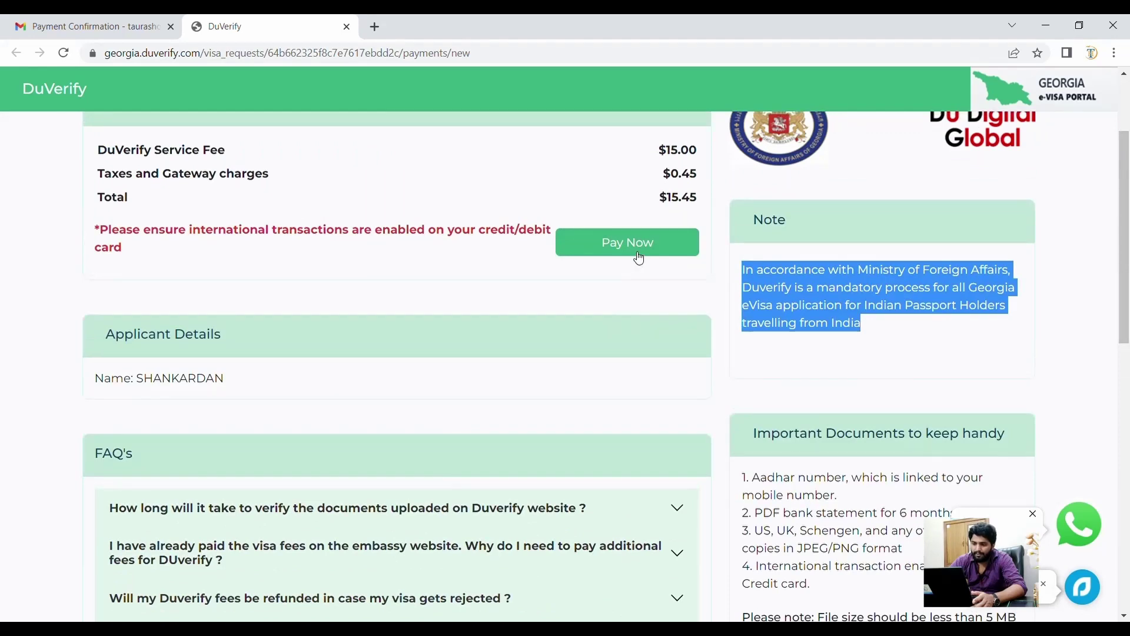
click(639, 259)
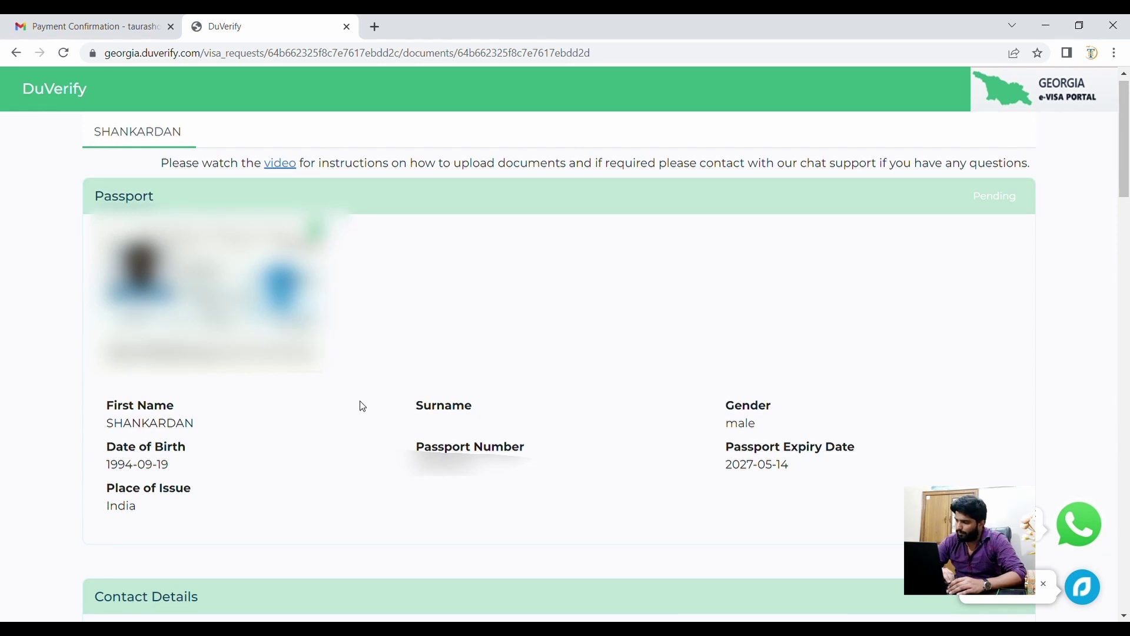
scroll(363, 406, down, 1)
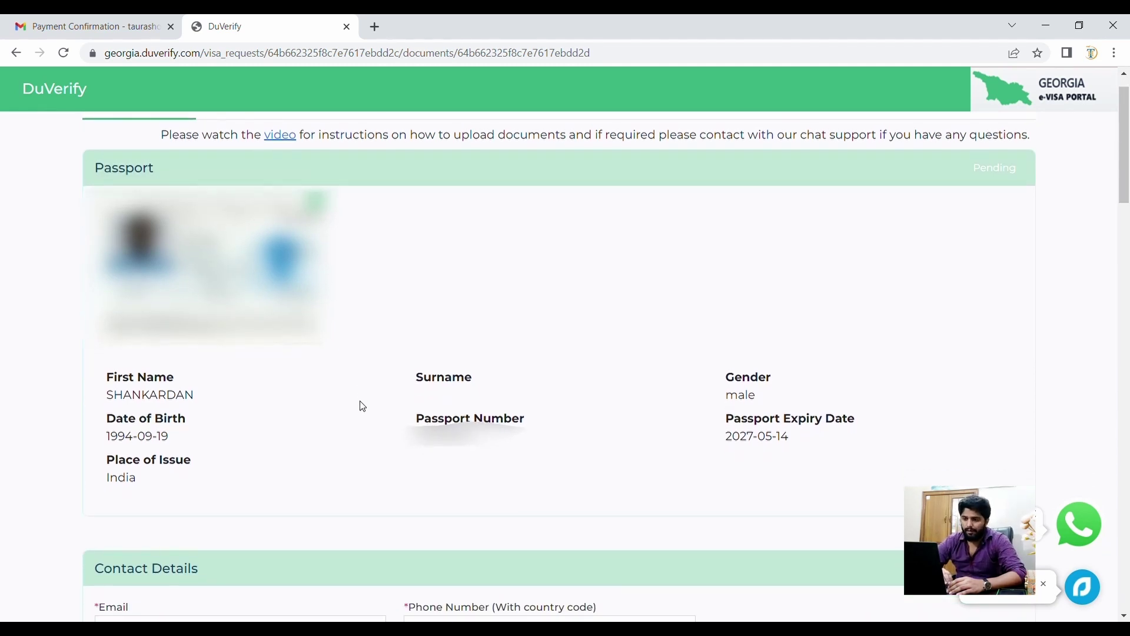
scroll(363, 406, up, 1)
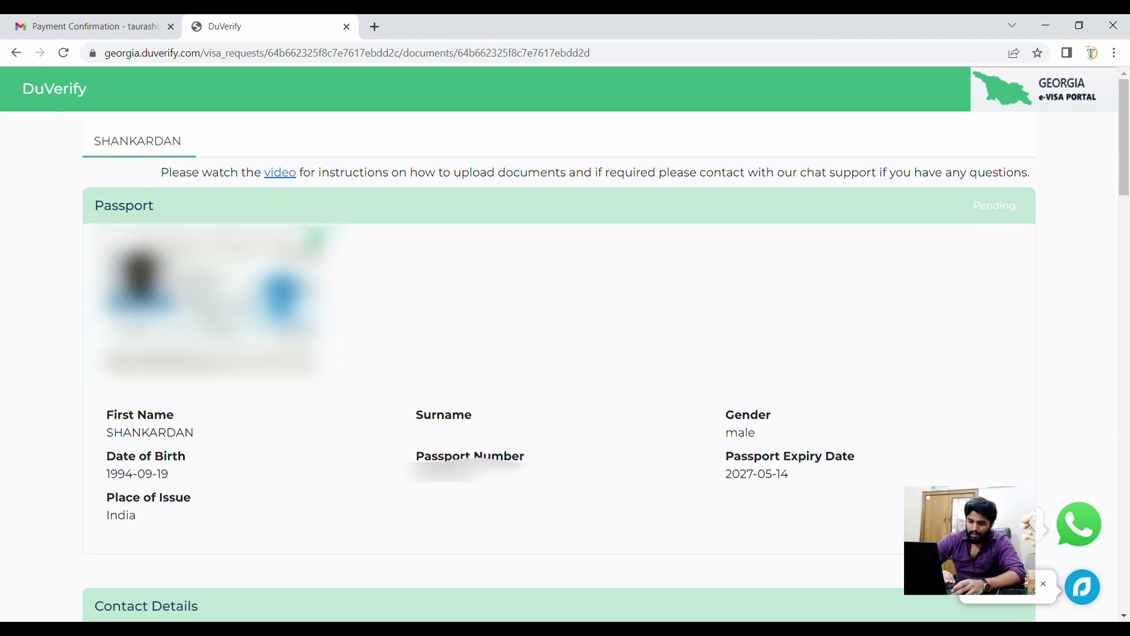
scroll(227, 328, down, 2)
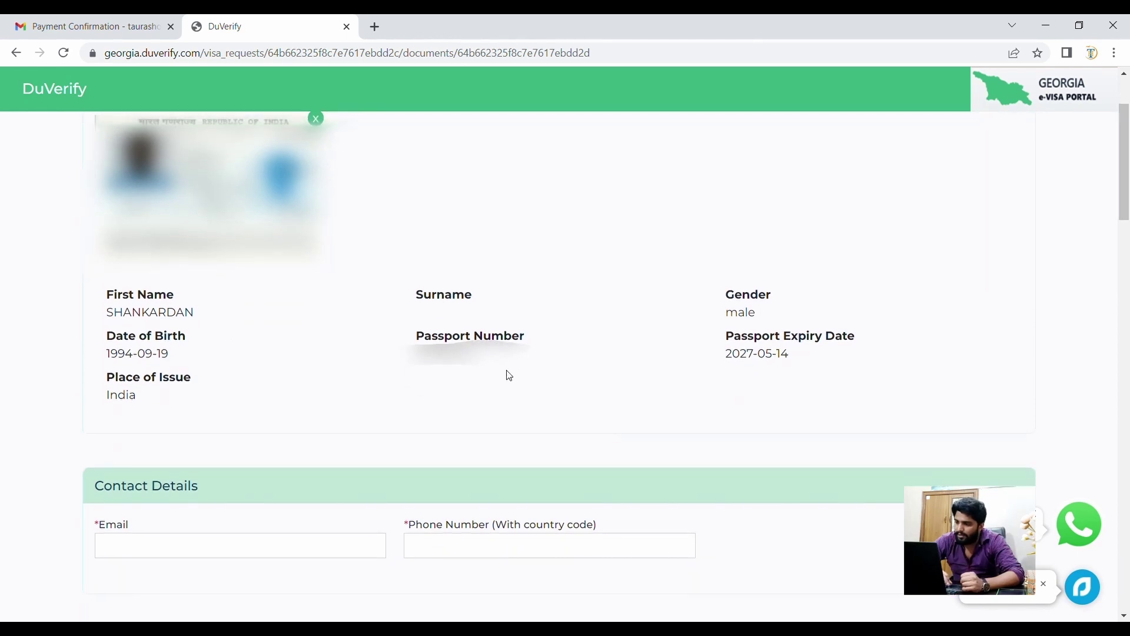
double_click(433, 356)
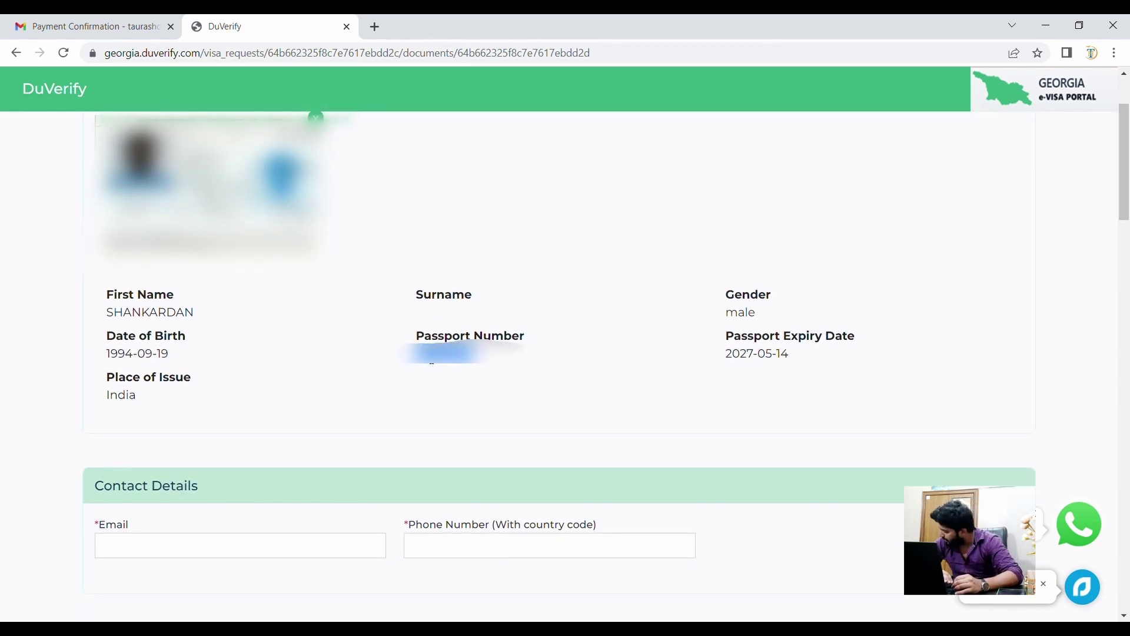
scroll(433, 360, down, 2)
scroll(426, 359, down, 1)
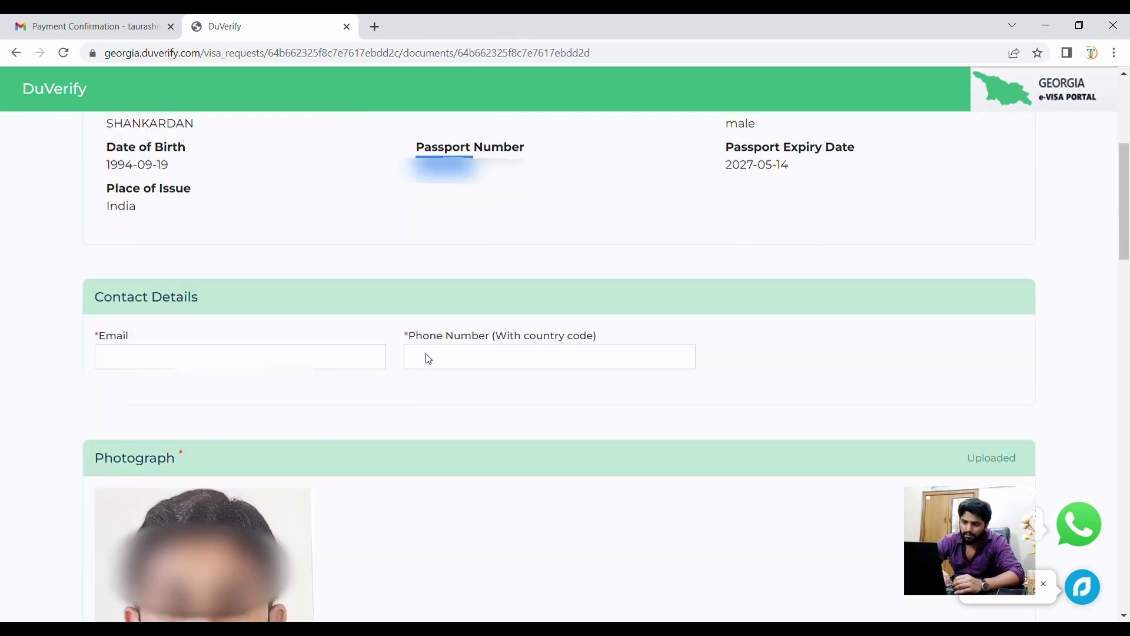
click(374, 358)
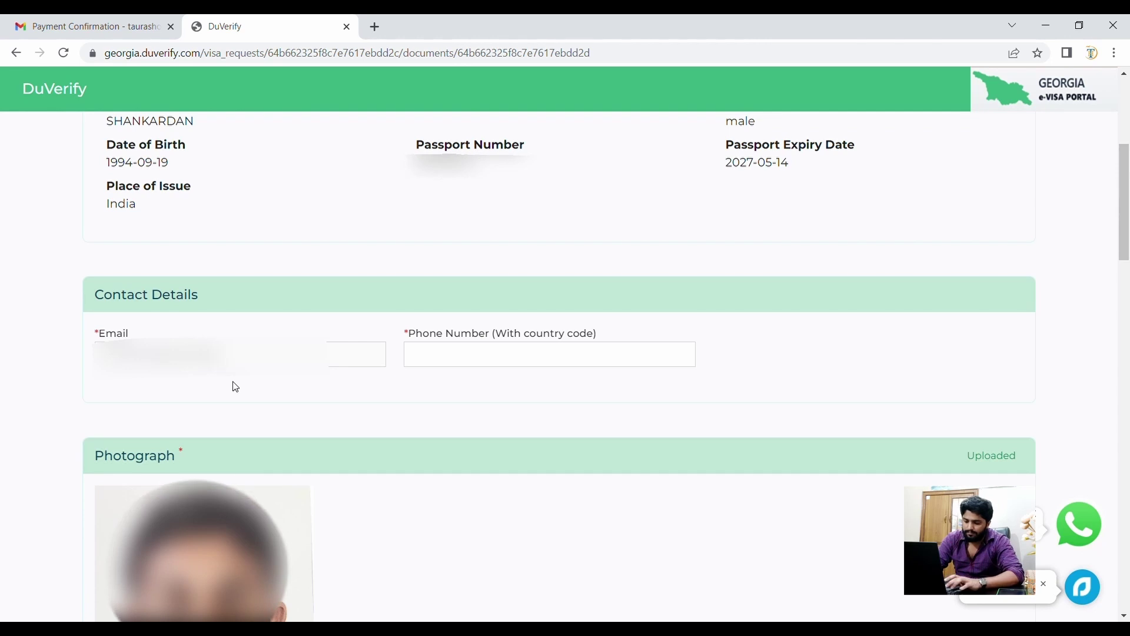
scroll(236, 386, down, 4)
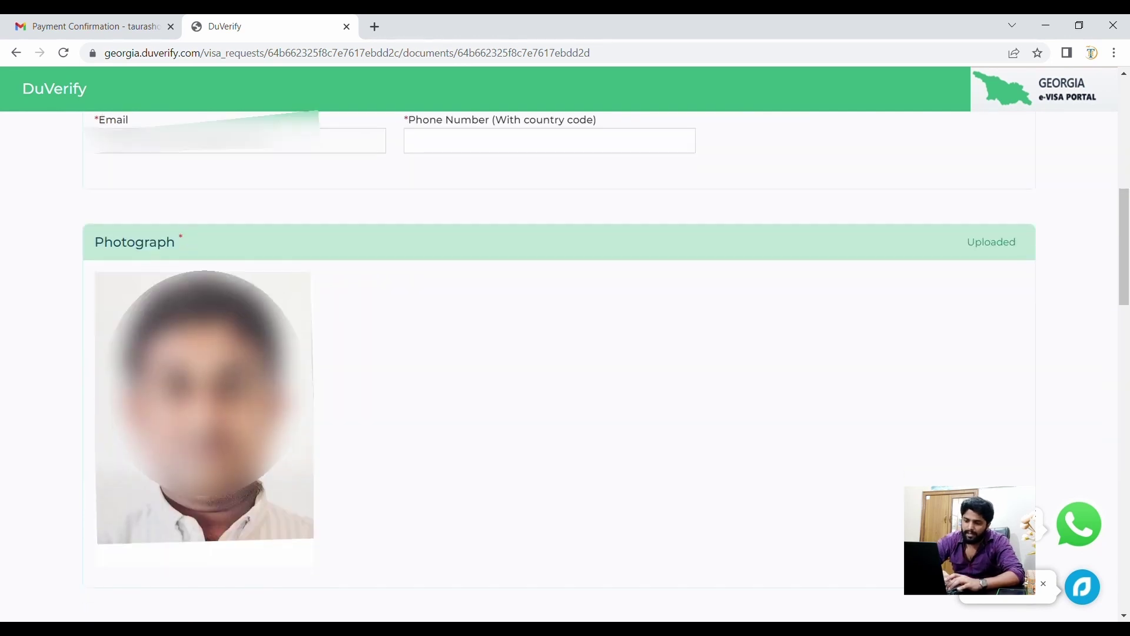
scroll(236, 387, down, 5)
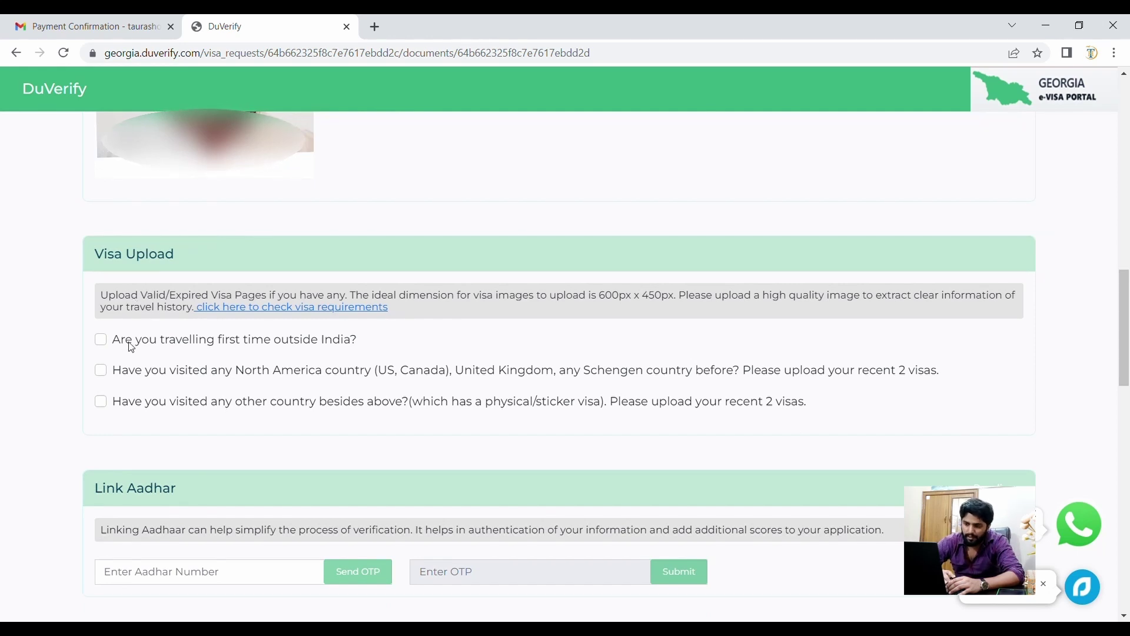
drag(132, 348, 360, 341)
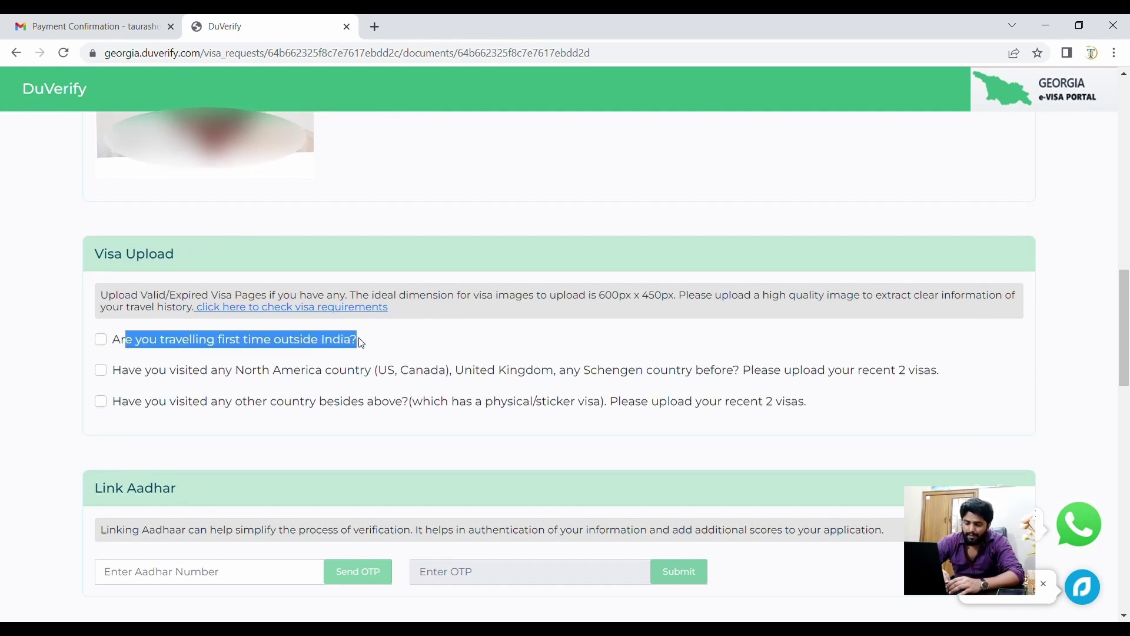
triple_click(218, 375)
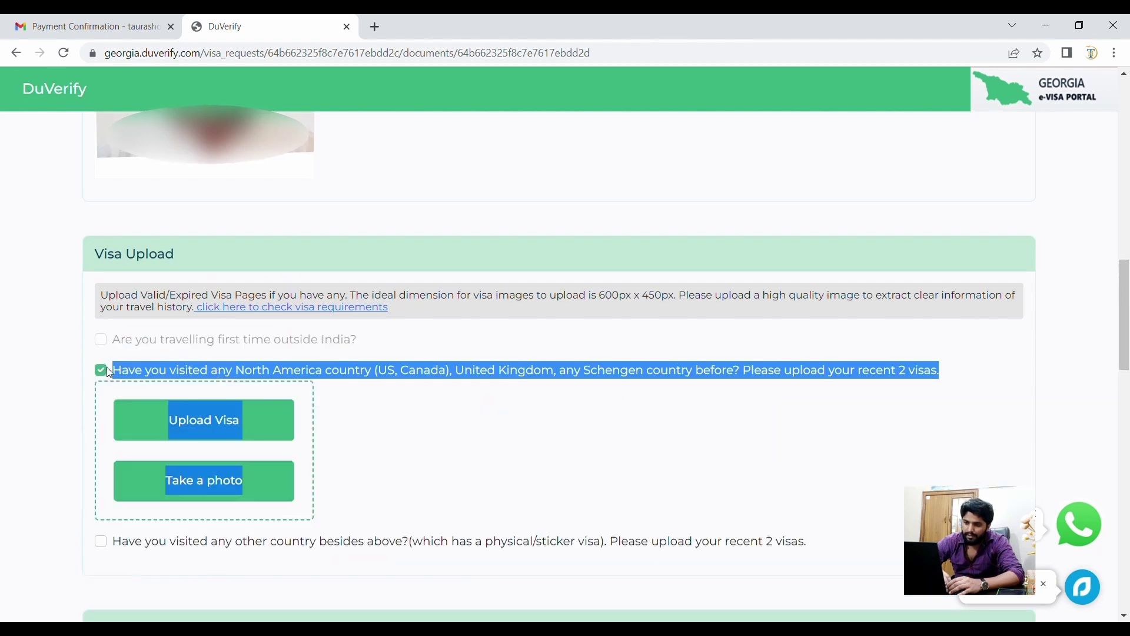
click(107, 367)
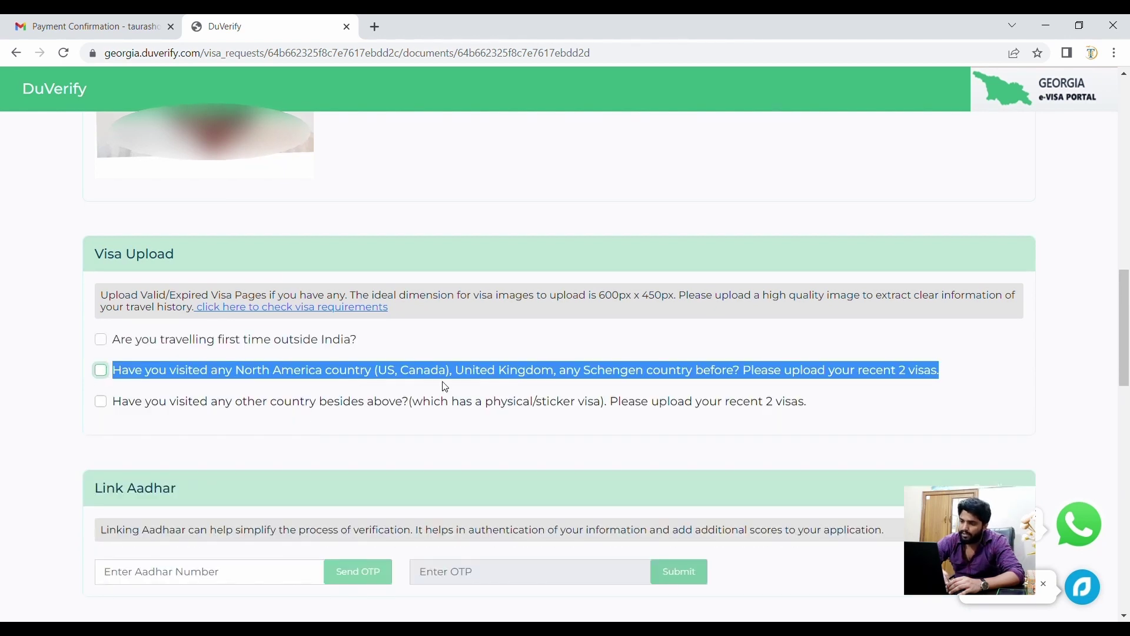
click(614, 349)
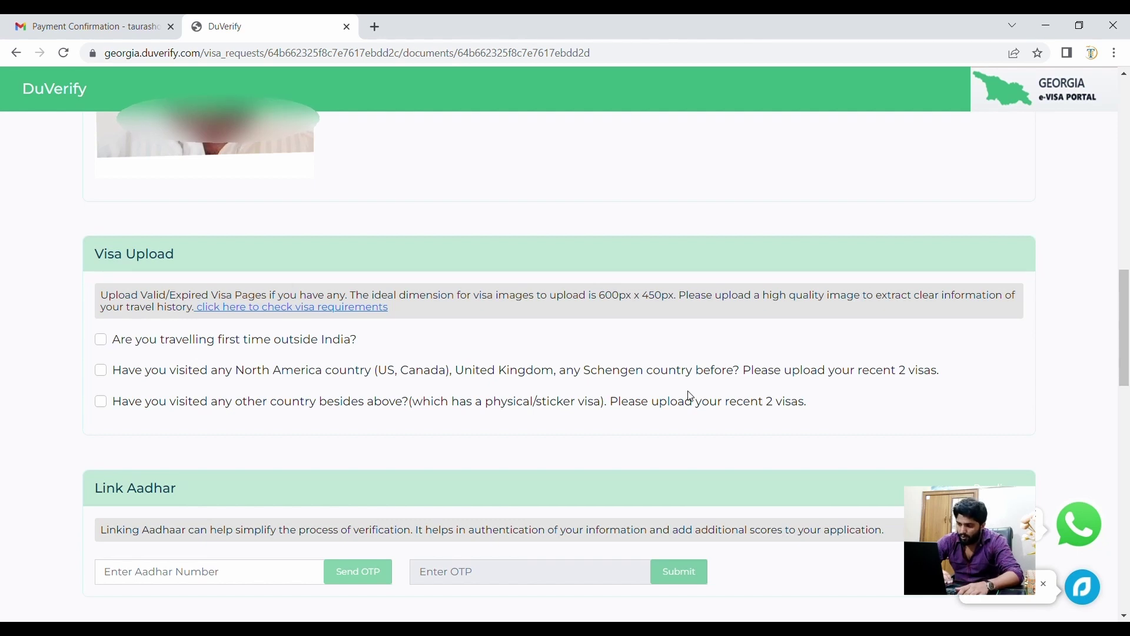
scroll(690, 396, down, 2)
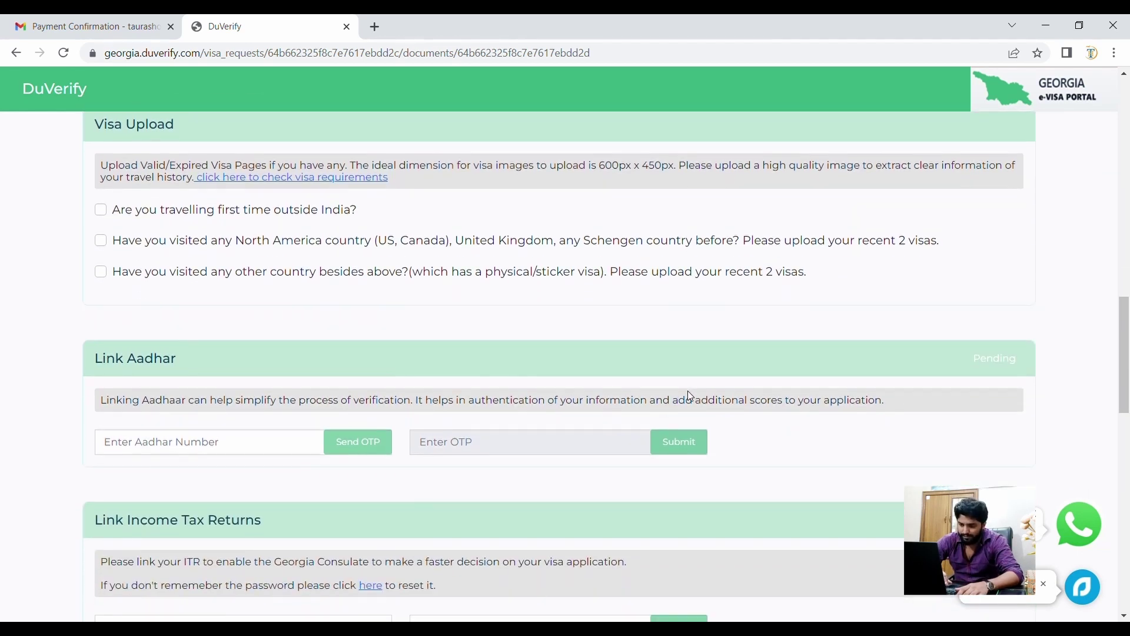
- Scroll past Link Aadhar and Link Income Tax Returns to the Pending Upload Bank Statement section
scroll(435, 455, down, 2)
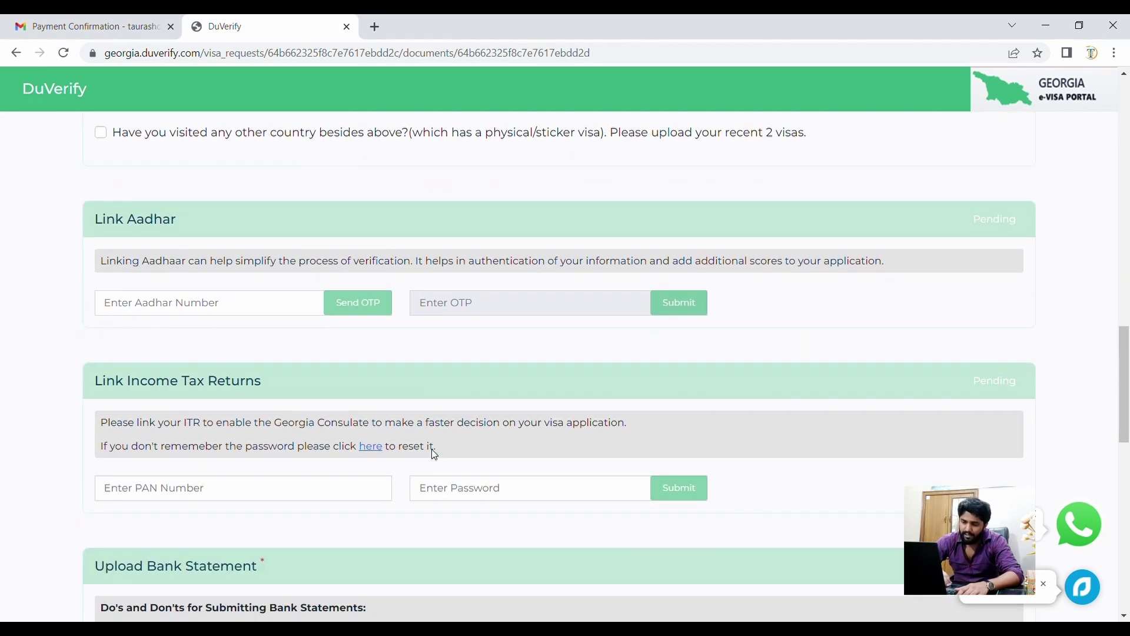
scroll(267, 371, up, 8)
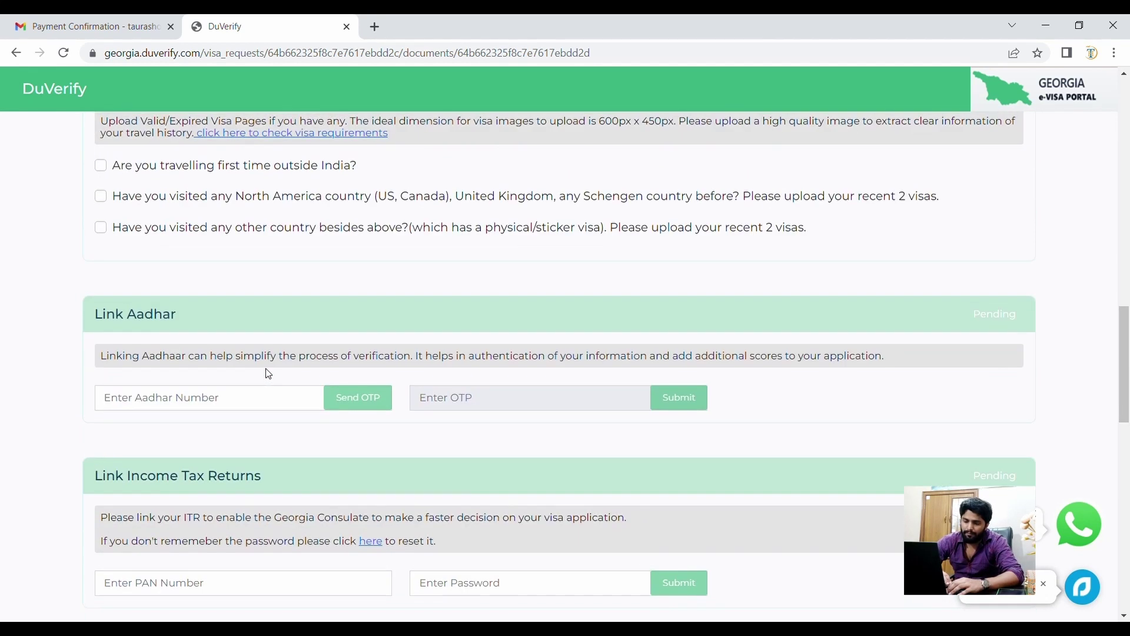
scroll(268, 374, down, 10)
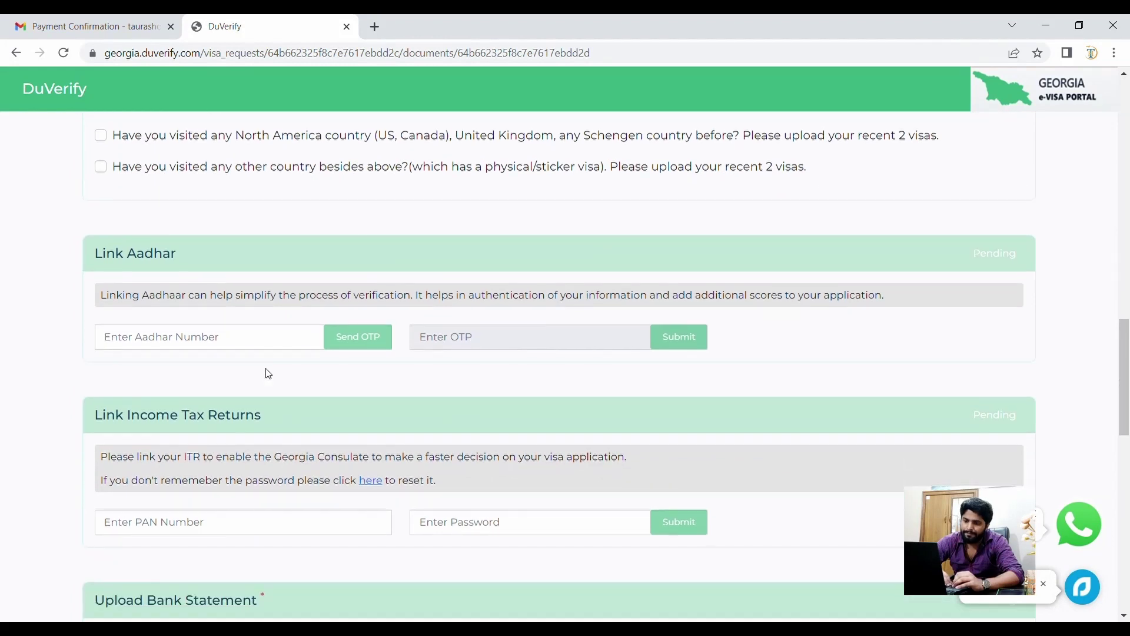
scroll(268, 374, down, 5)
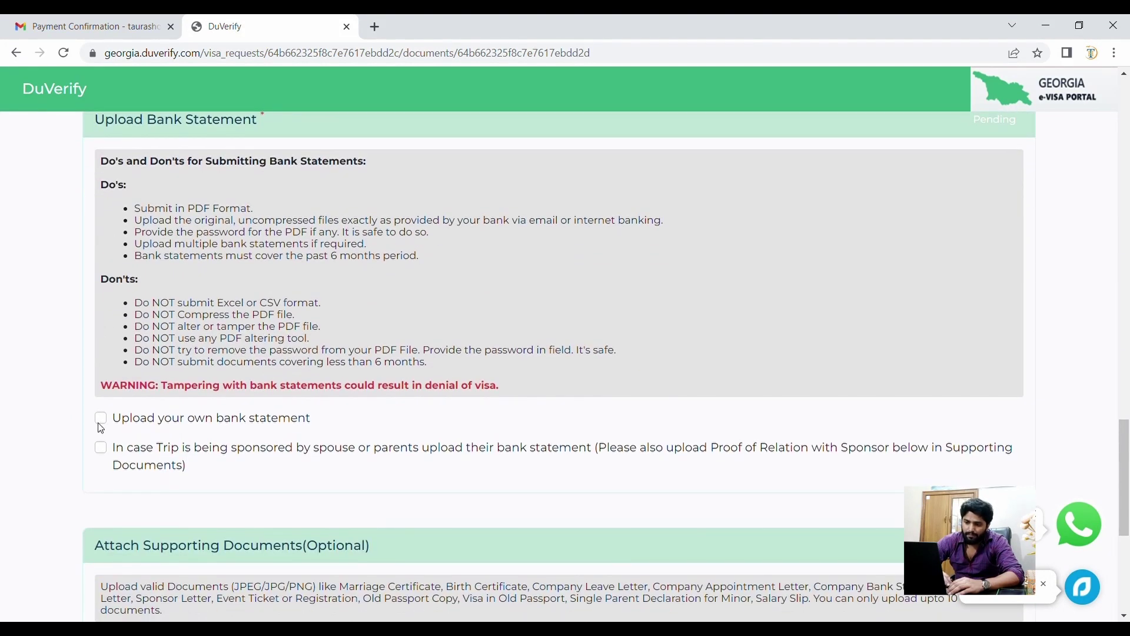
- Choose 'Upload your own bank statement' and upload the statement PDF covering 2023 Jan–Jun
click(100, 419)
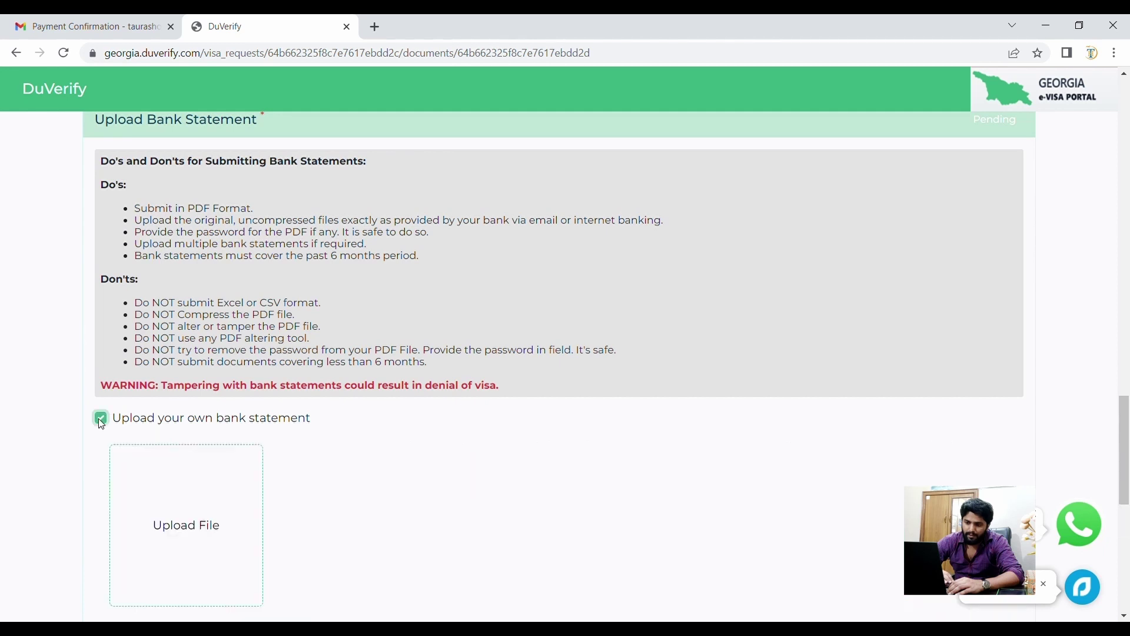
scroll(100, 422, down, 2)
click(179, 414)
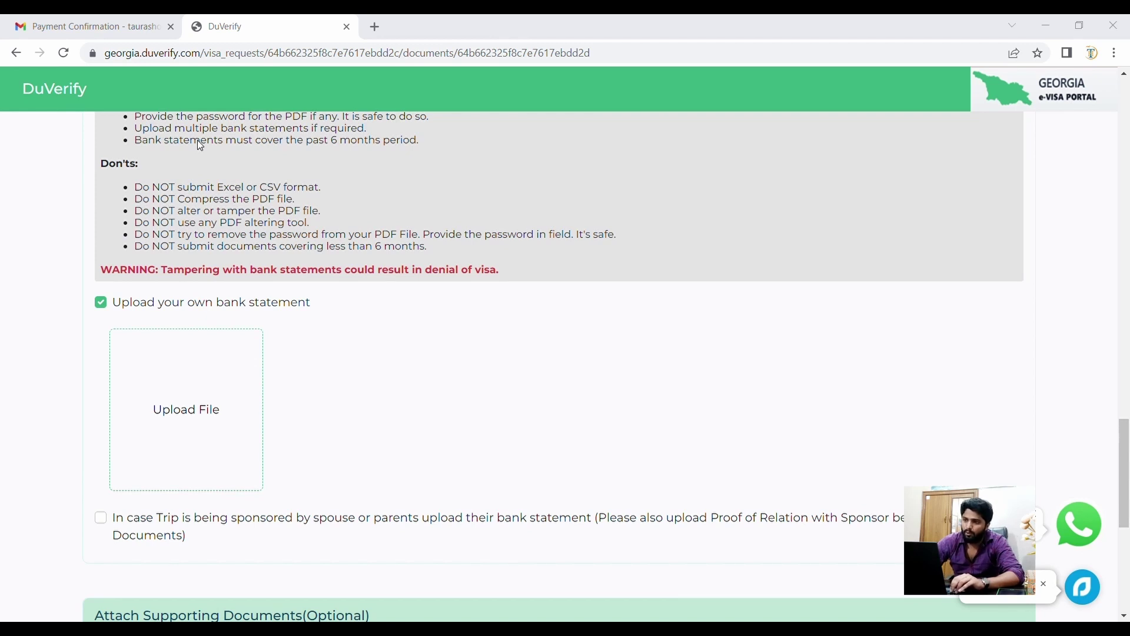
key(Return)
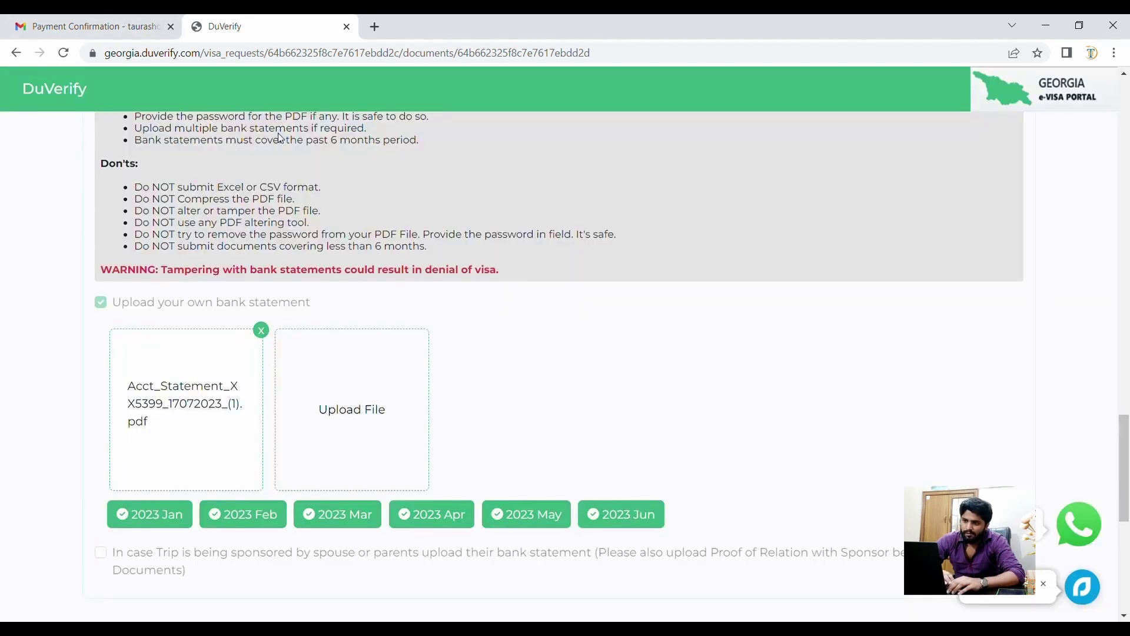
scroll(287, 299, down, 2)
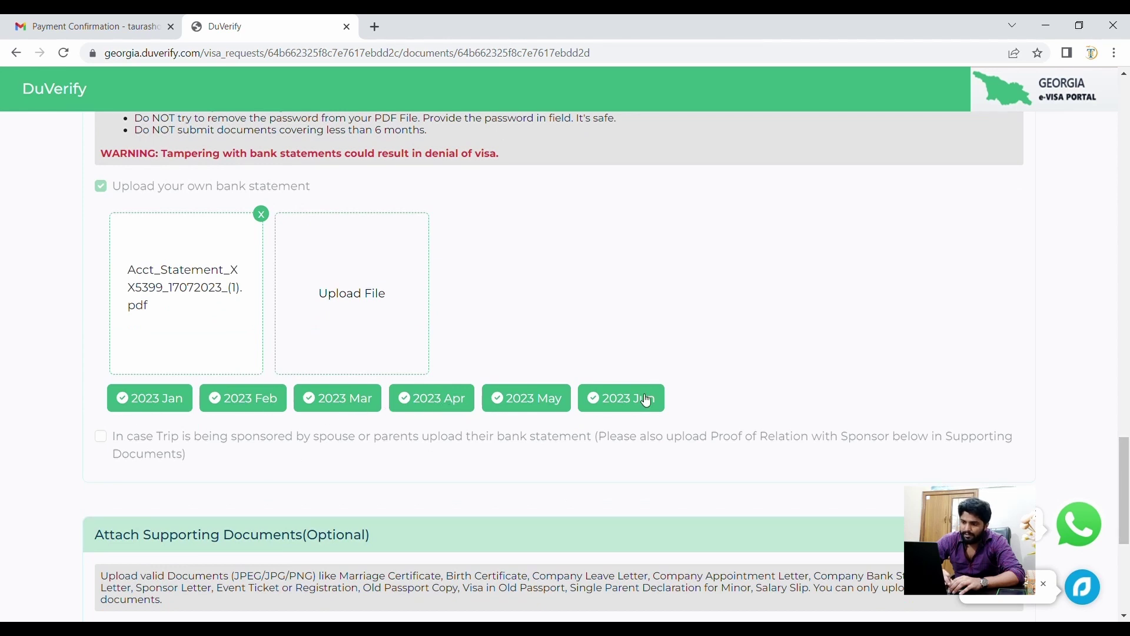
scroll(646, 399, down, 3)
- Review the accepted supporting documents paragraph under Attach Supporting Documents
scroll(647, 399, down, 2)
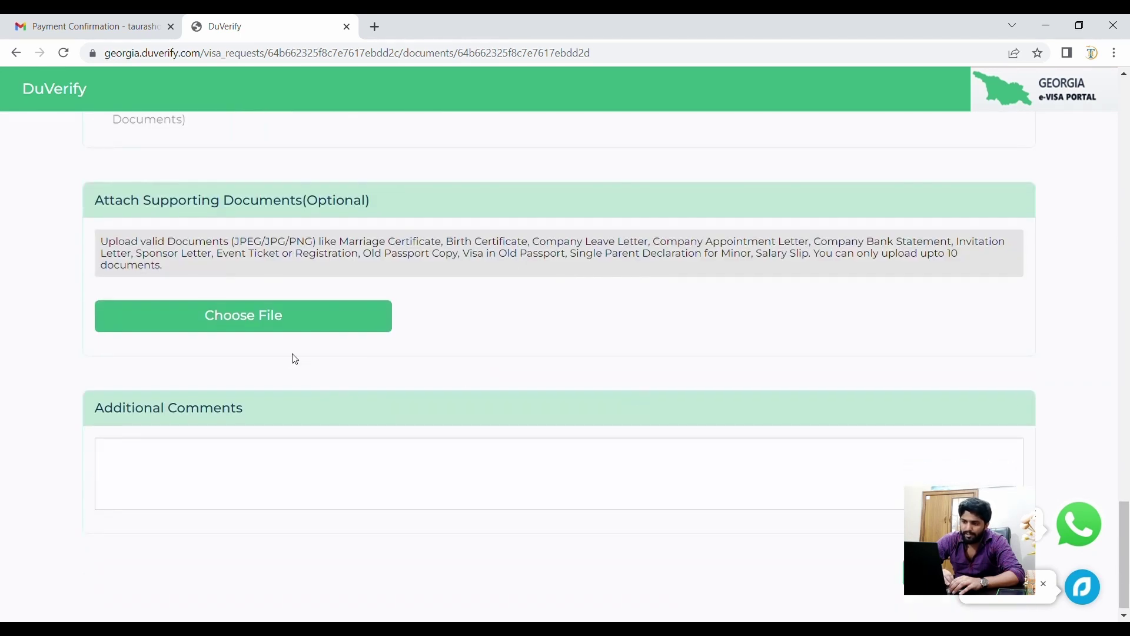
triple_click(226, 256)
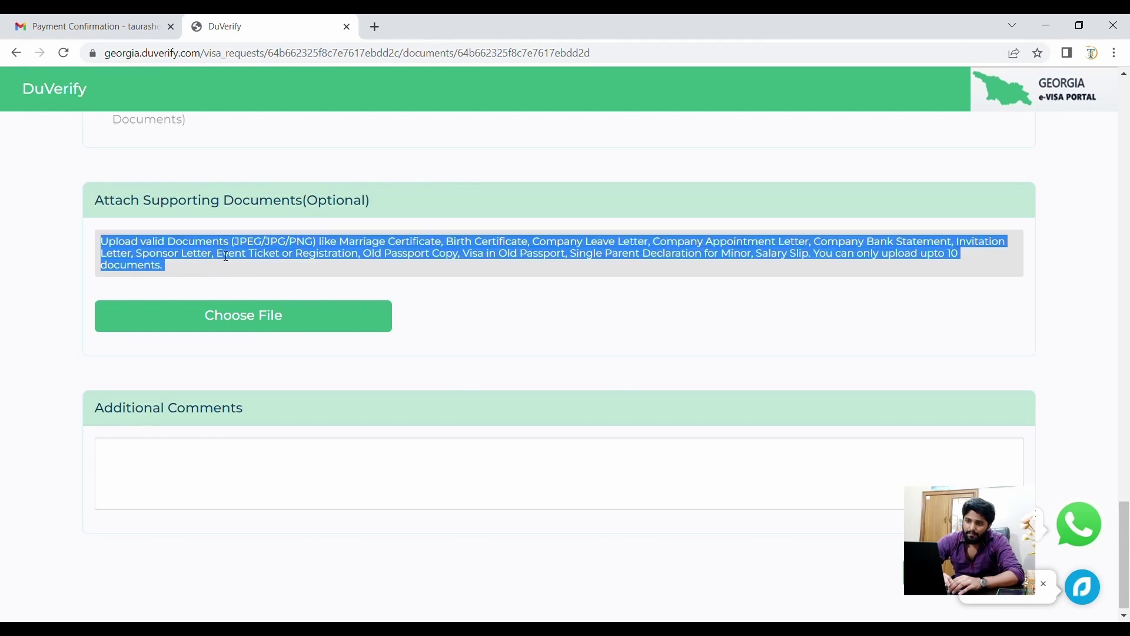
click(494, 287)
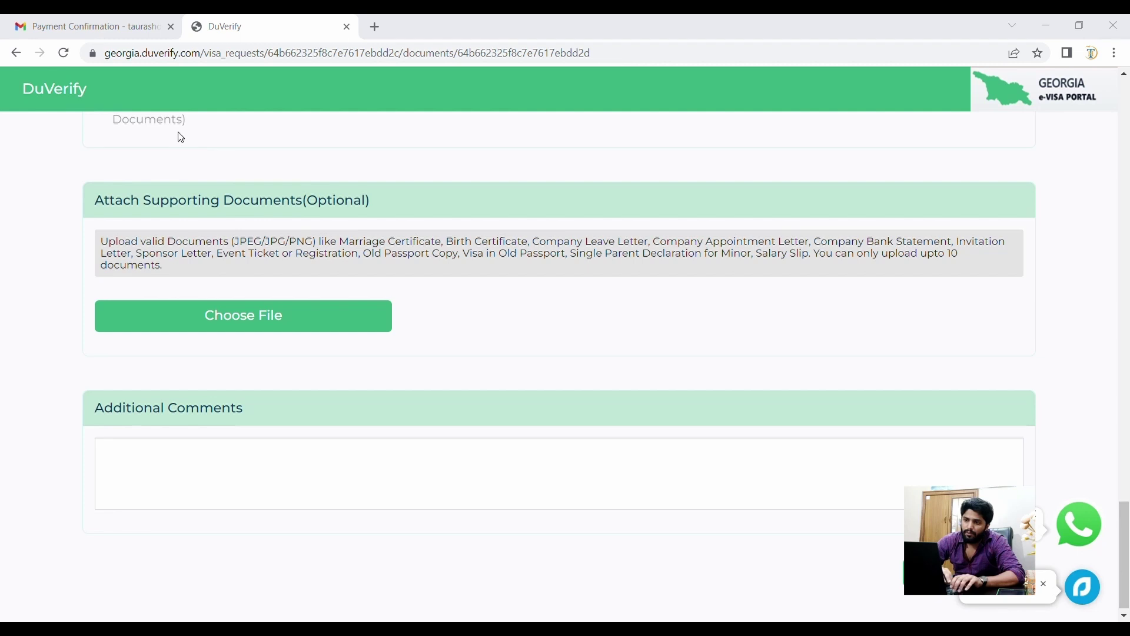
scroll(401, 404, down, 2)
scroll(404, 404, up, 1)
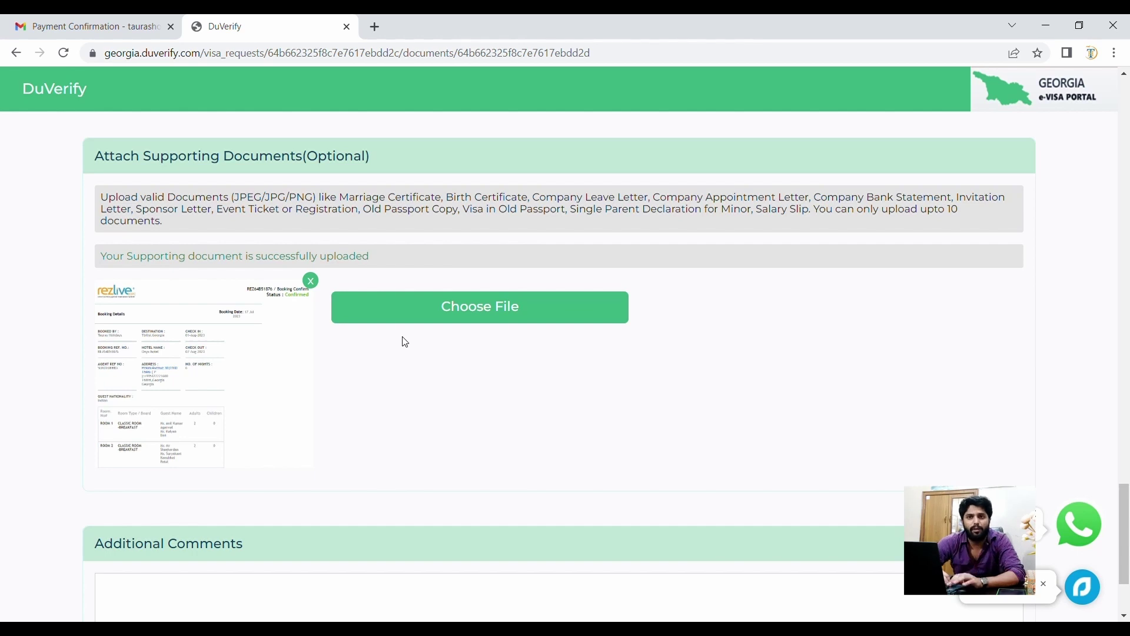
- Upload the flight itinerary page and one more supporting document, for three attachments in total
click(458, 317)
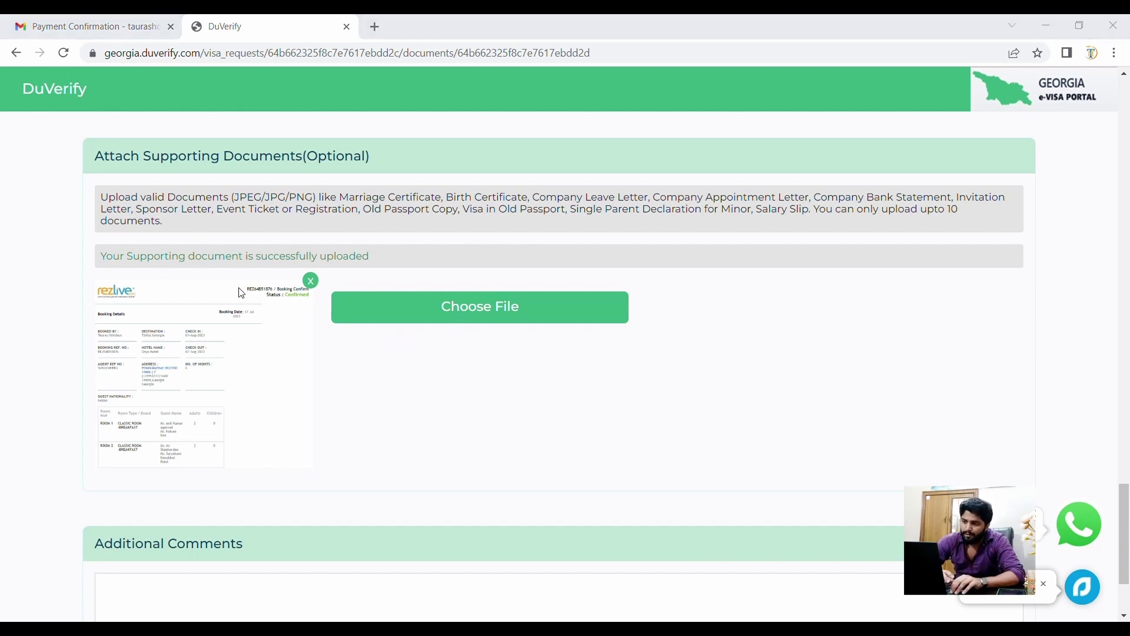
double_click(245, 136)
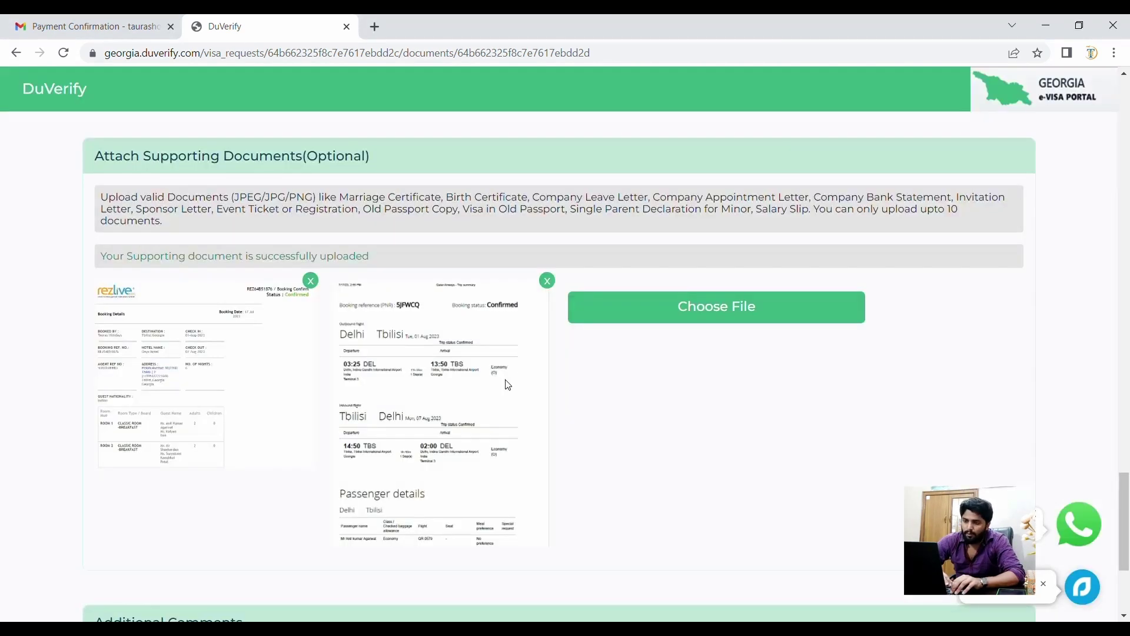
click(641, 317)
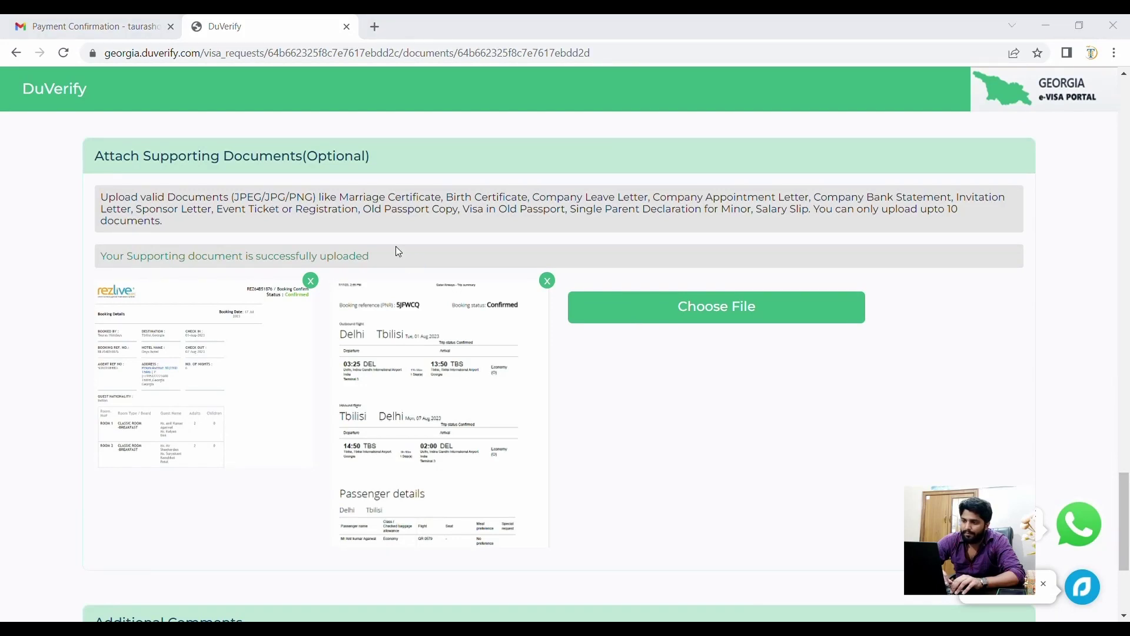
double_click(342, 176)
scroll(442, 368, down, 3)
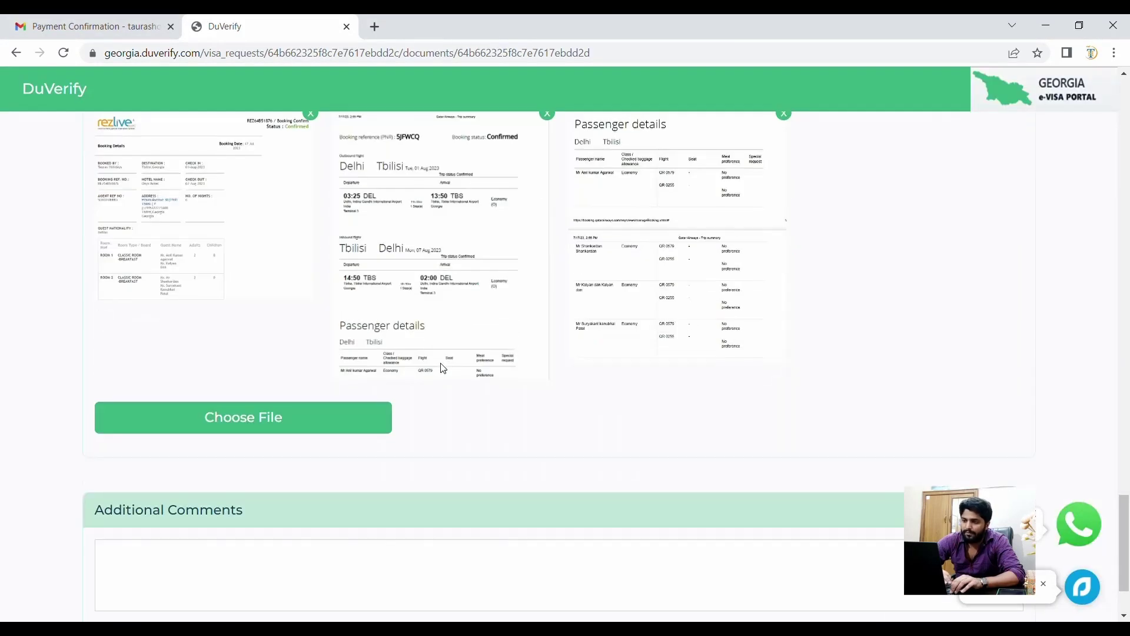
scroll(443, 368, down, 2)
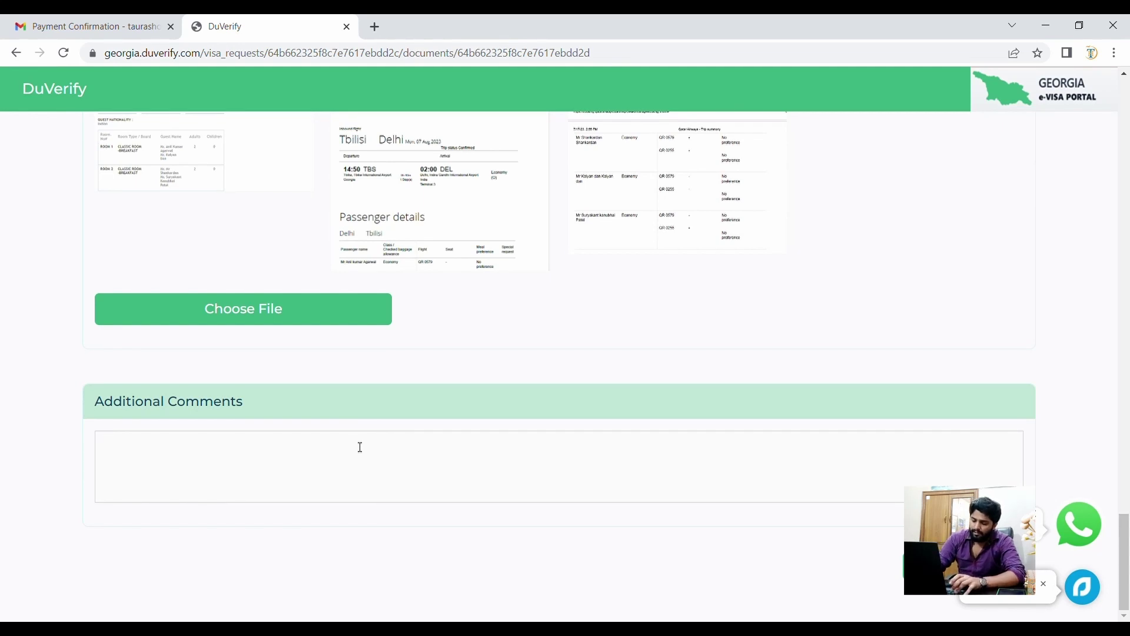
- Enter 'Air tickets and hotel vouchers are uploaded for your reference.' in Additional Comments
text(Air tickets and)
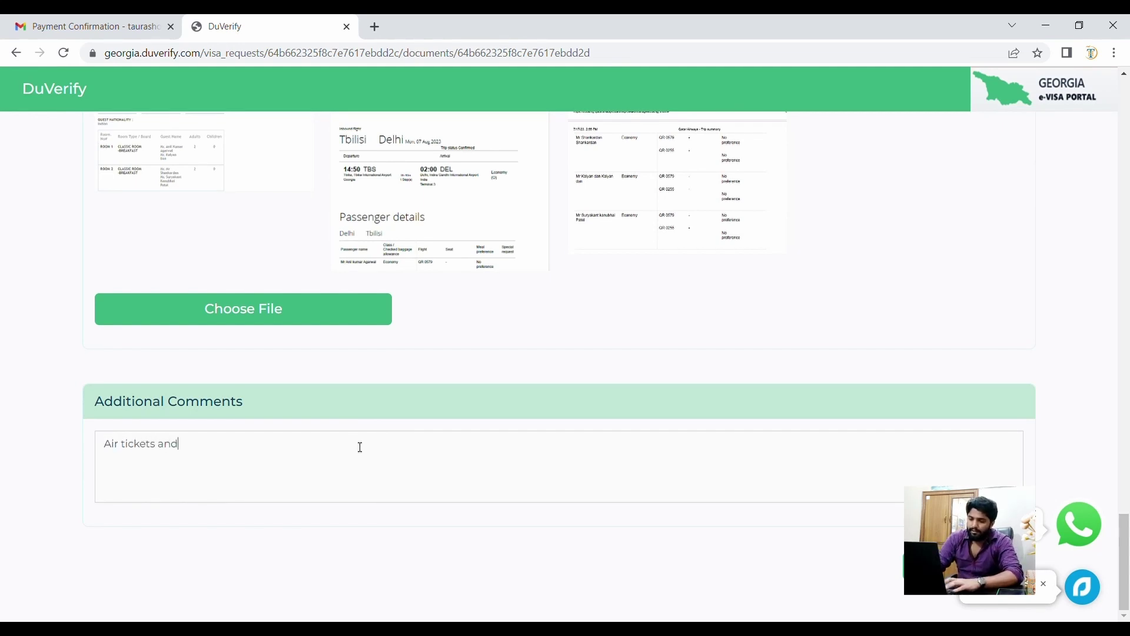
text( hotel )
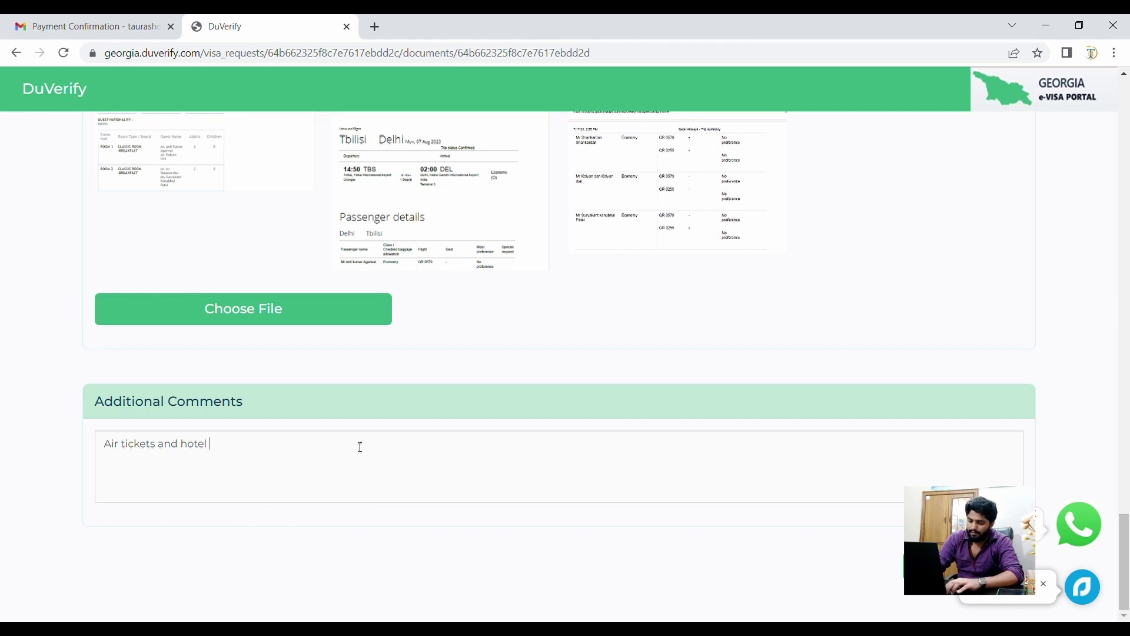
text(vouchers are )
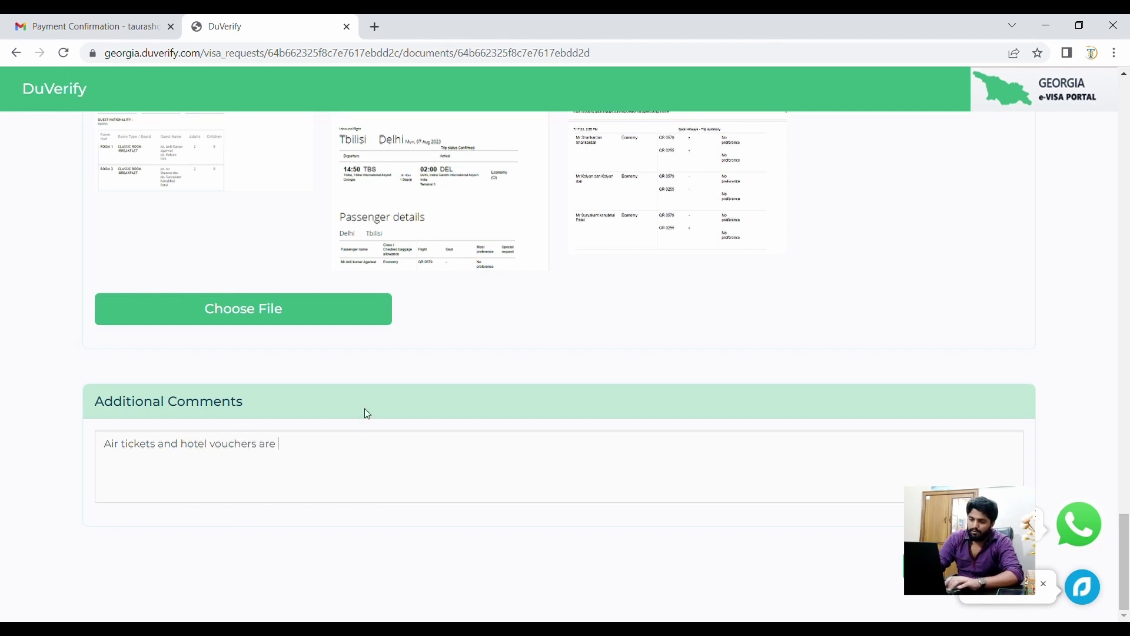
text(upl)
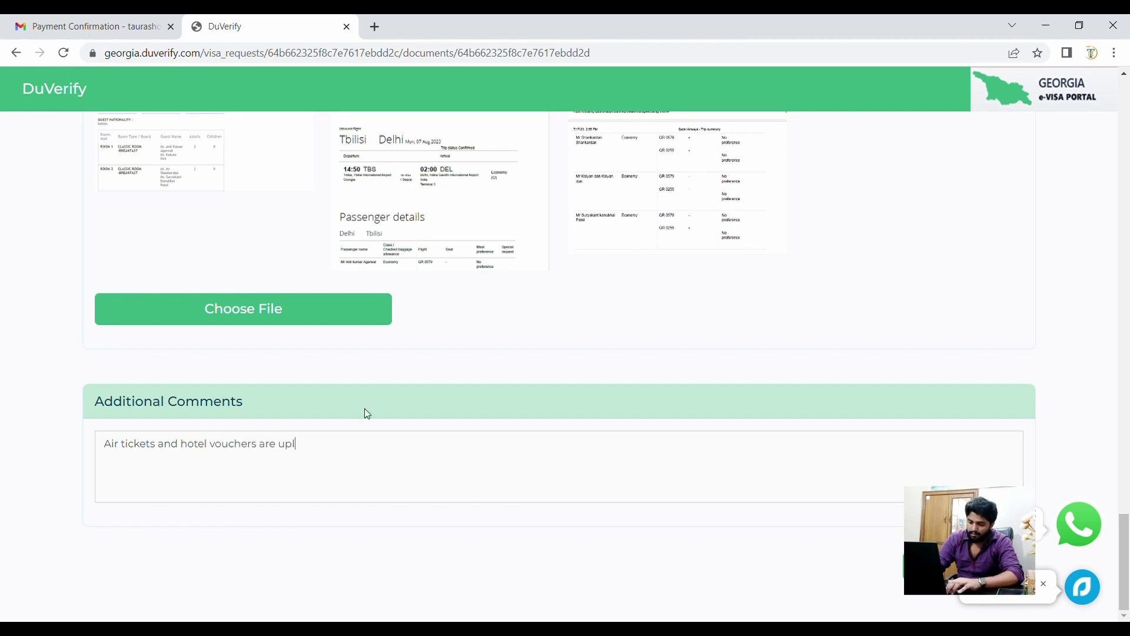
text(oaded for your r)
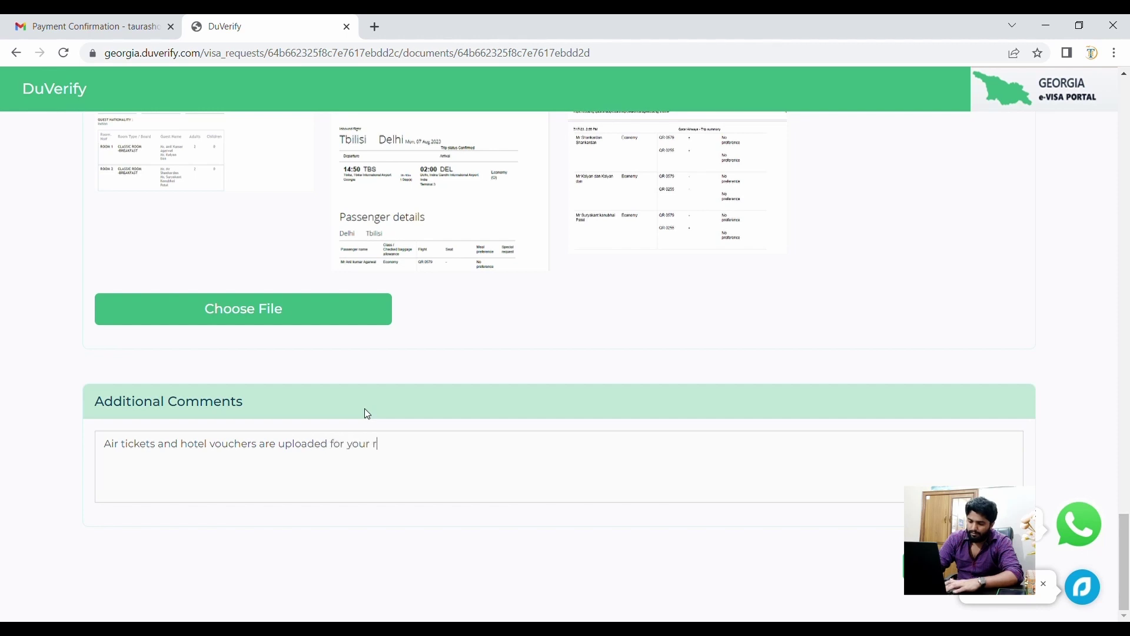
text(eference.)
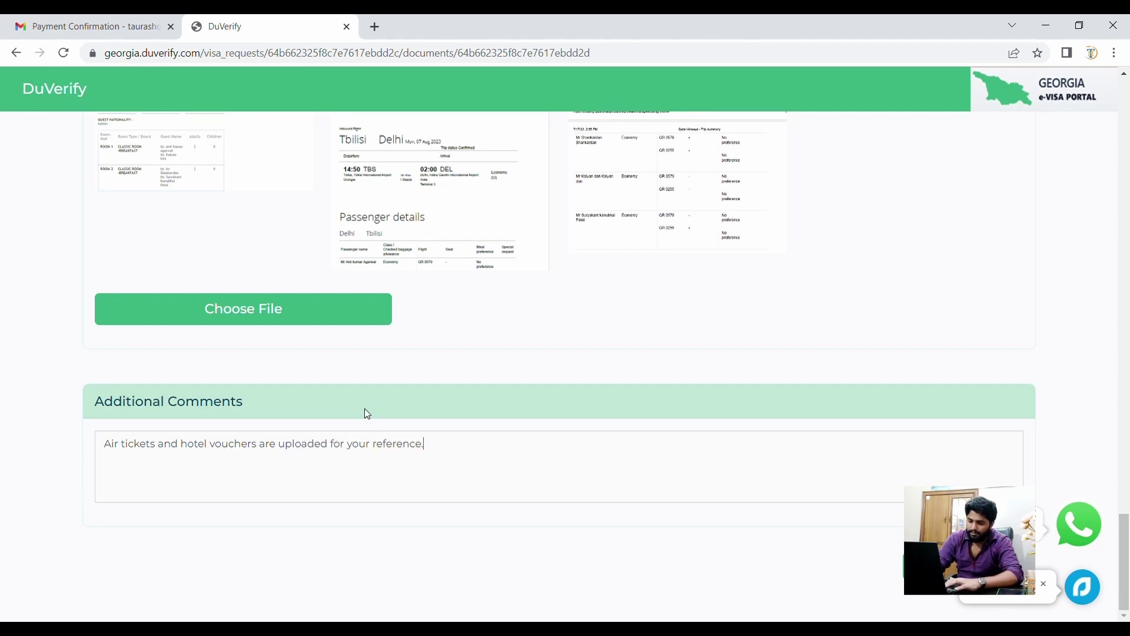
scroll(367, 414, up, 15)
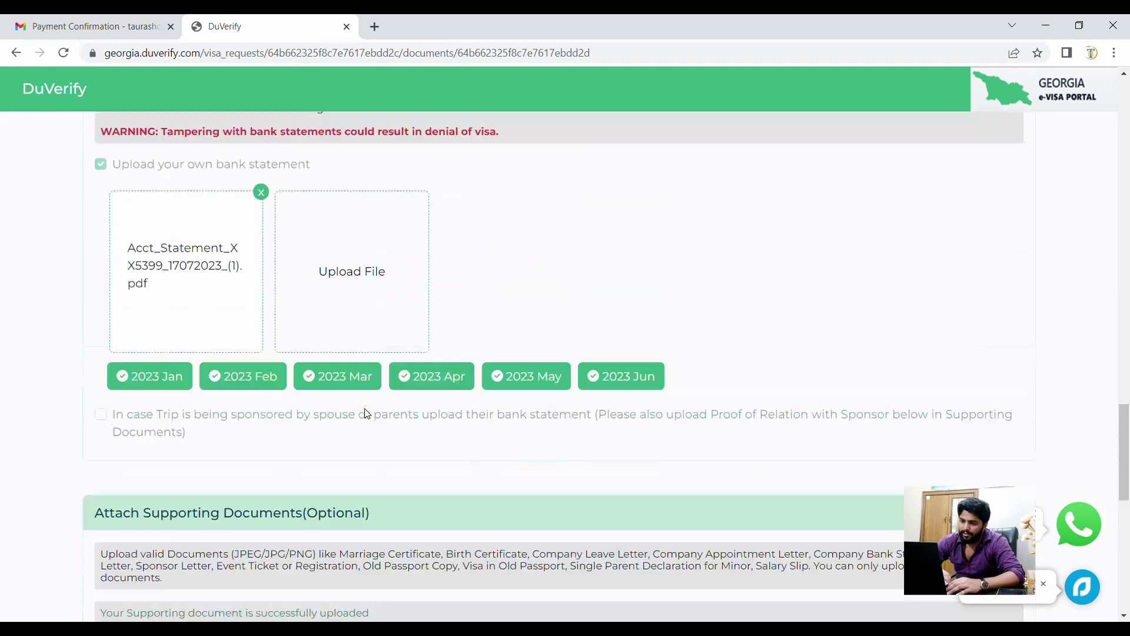
- Enter the applicant's Aadhaar number under Link Aadhar and request the OTP
scroll(370, 415, up, 5)
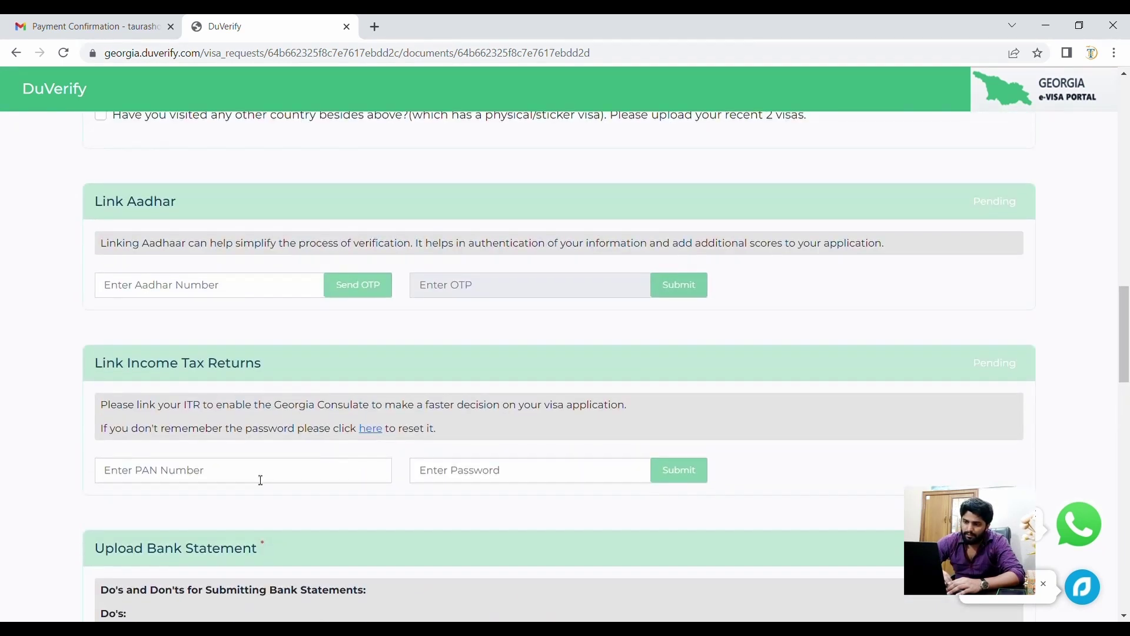
scroll(200, 288, up, 4)
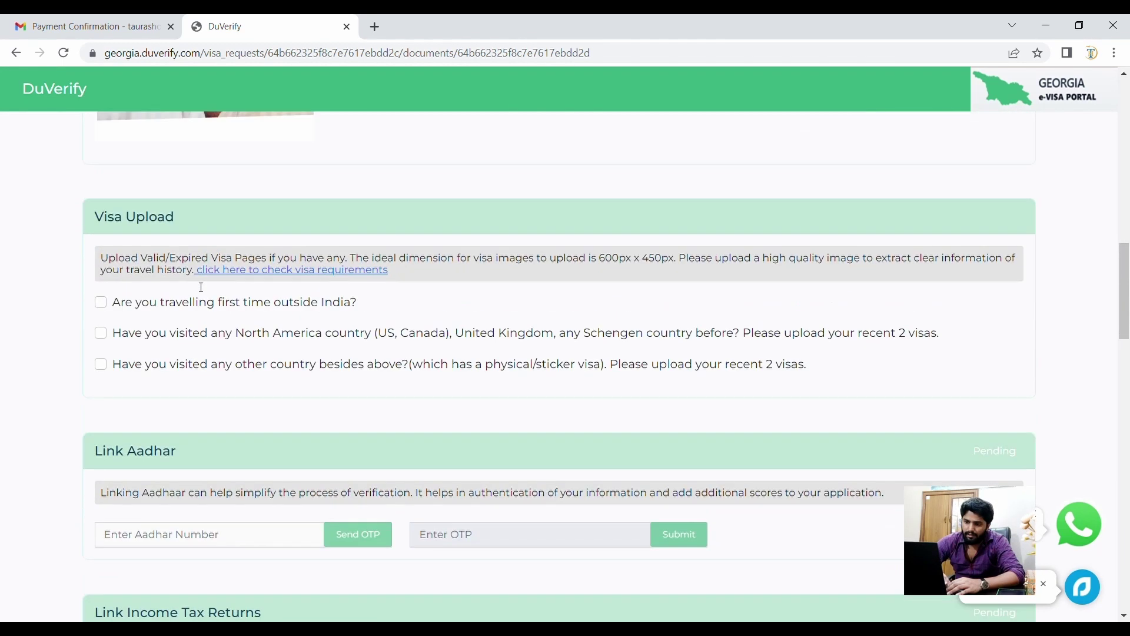
scroll(201, 288, down, 1)
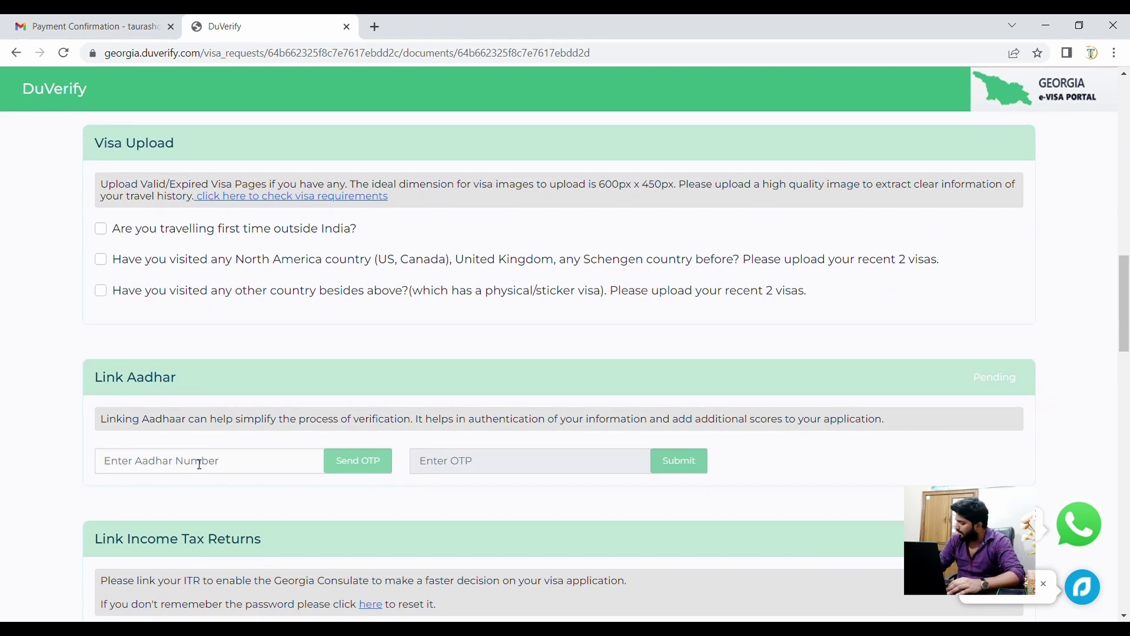
click(199, 464)
text(******)
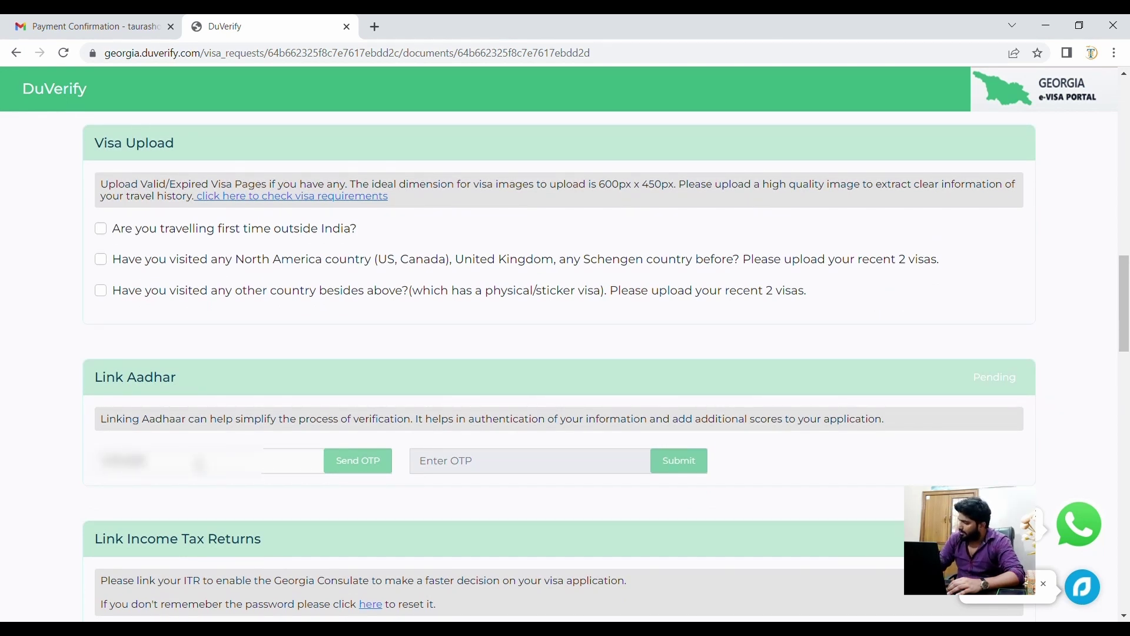
text(**)
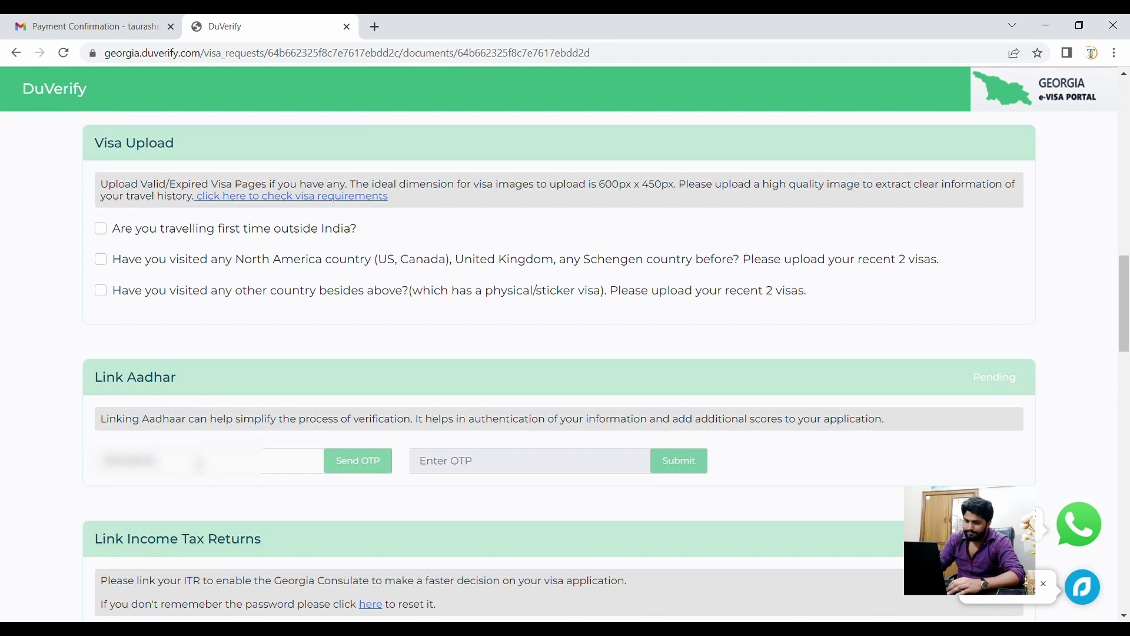
text(****)
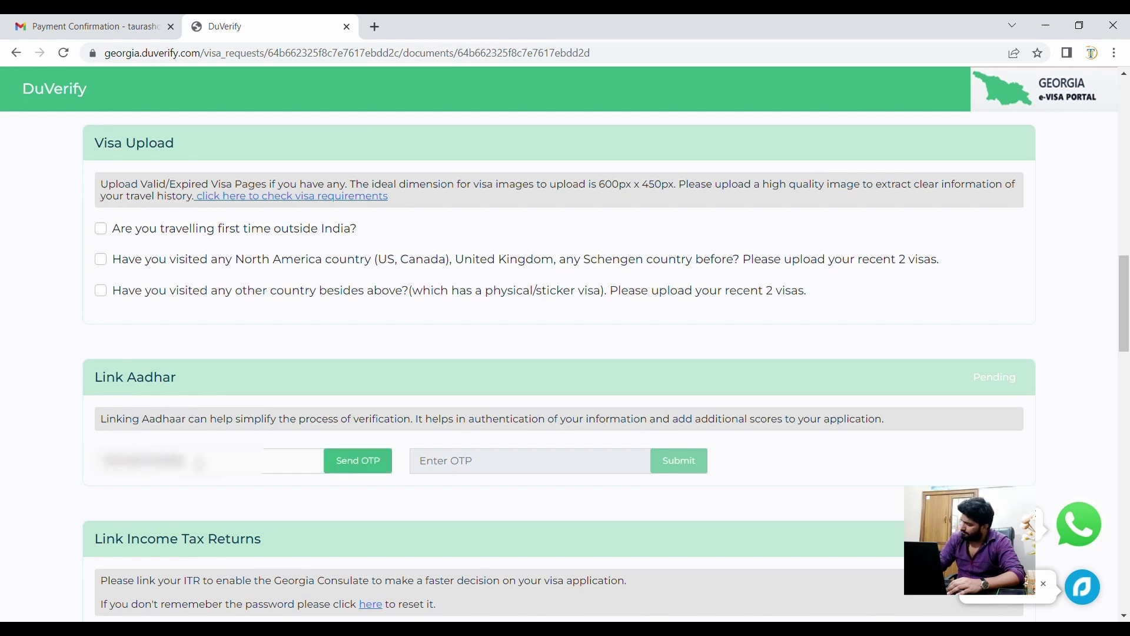
click(365, 465)
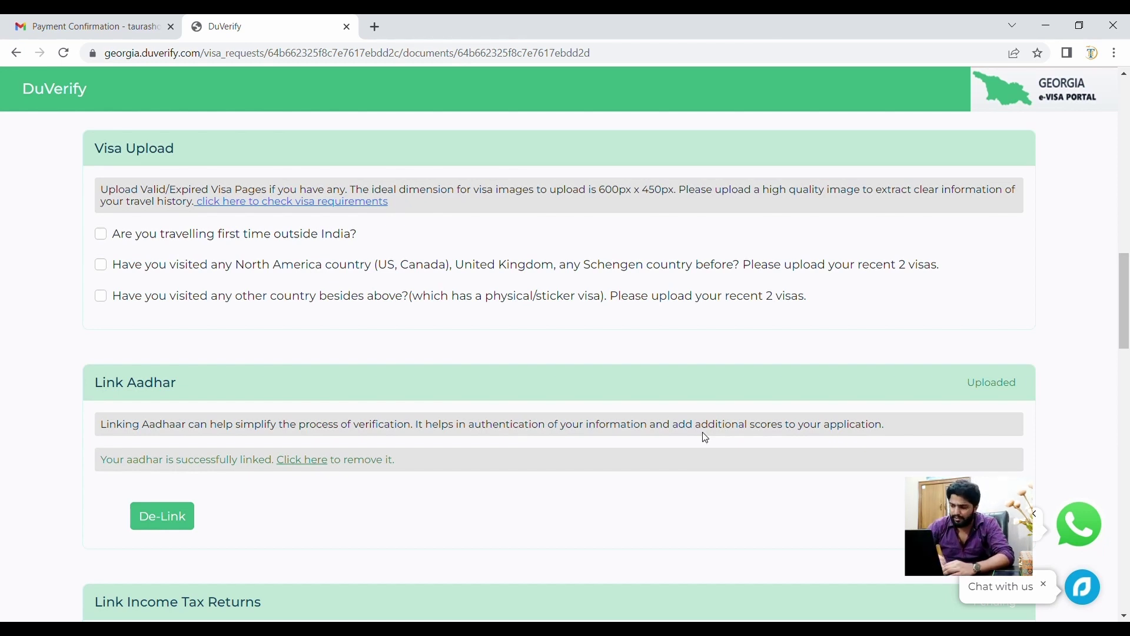
scroll(706, 438, down, 3)
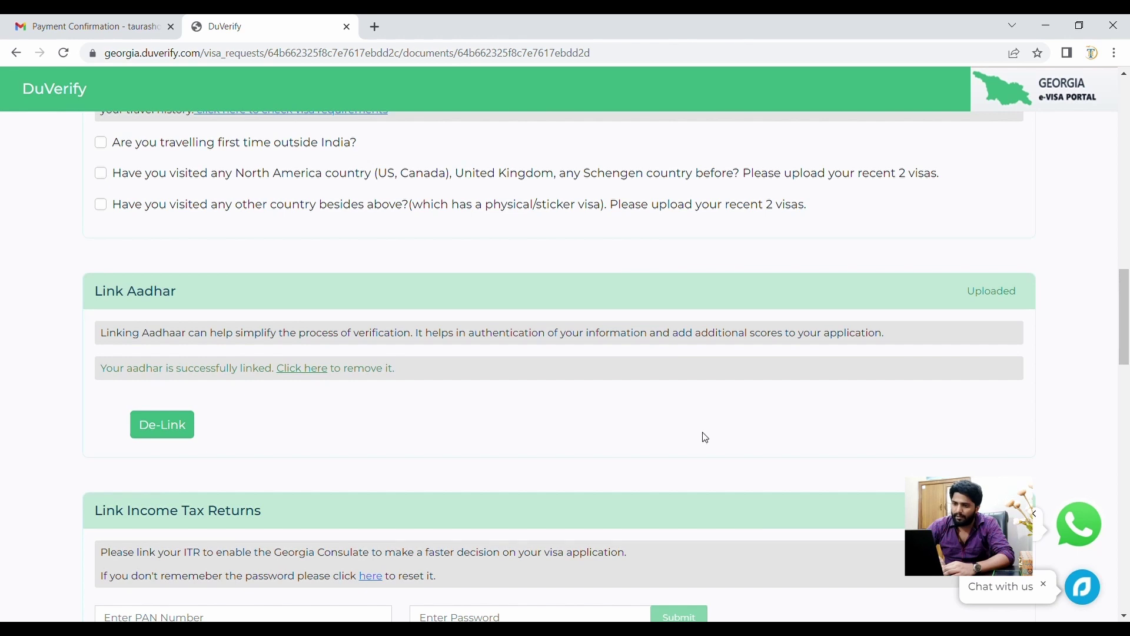
scroll(706, 438, up, 2)
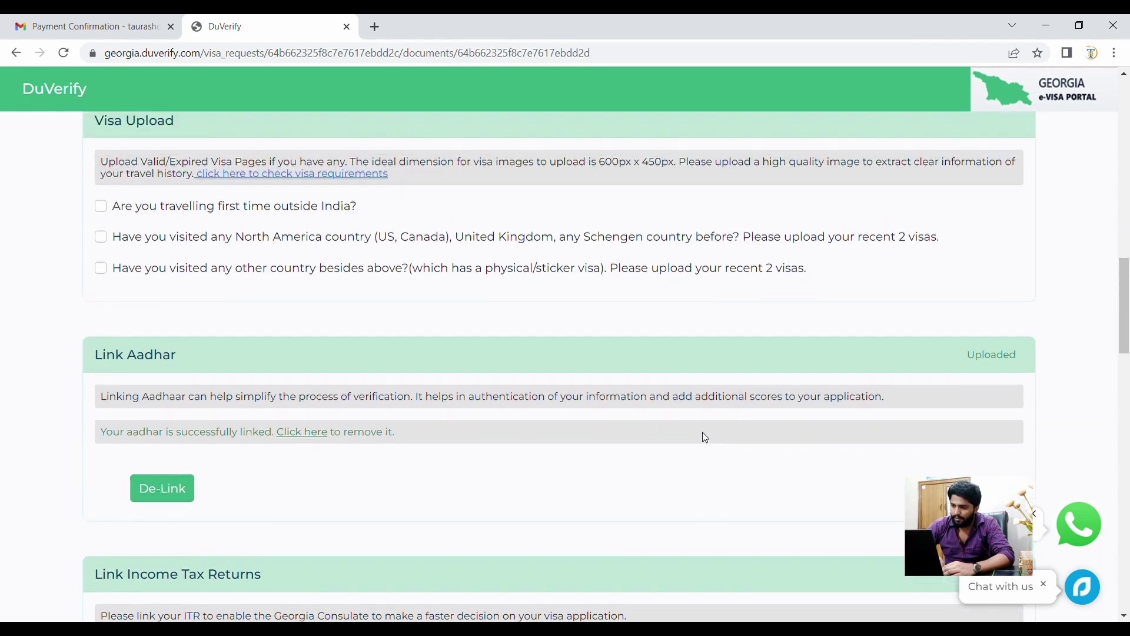
scroll(705, 438, up, 15)
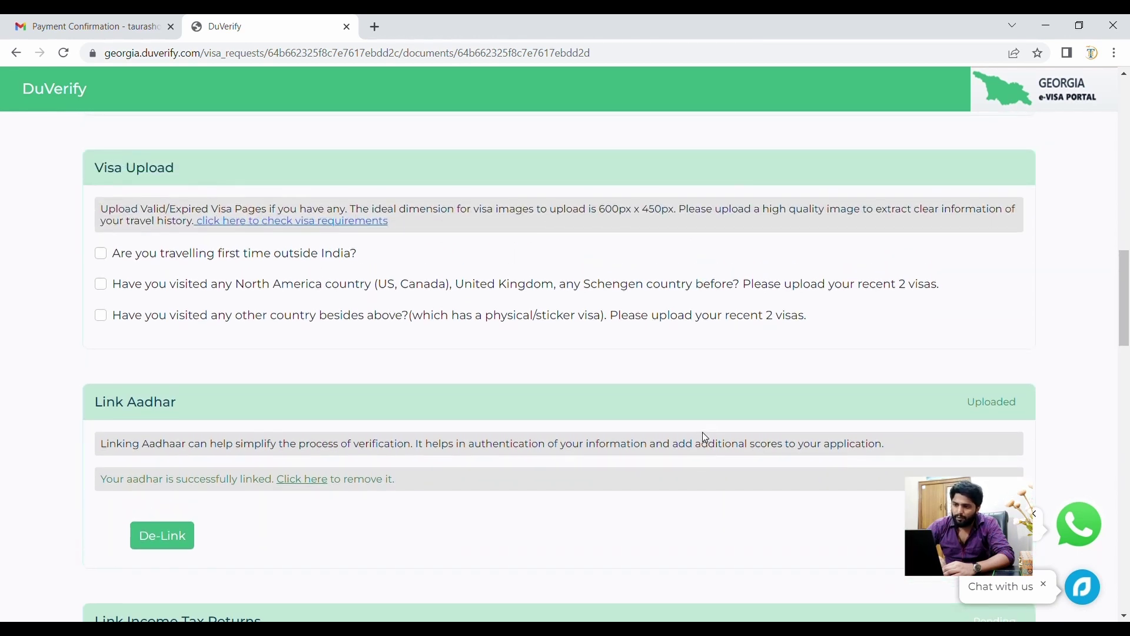
scroll(706, 438, up, 13)
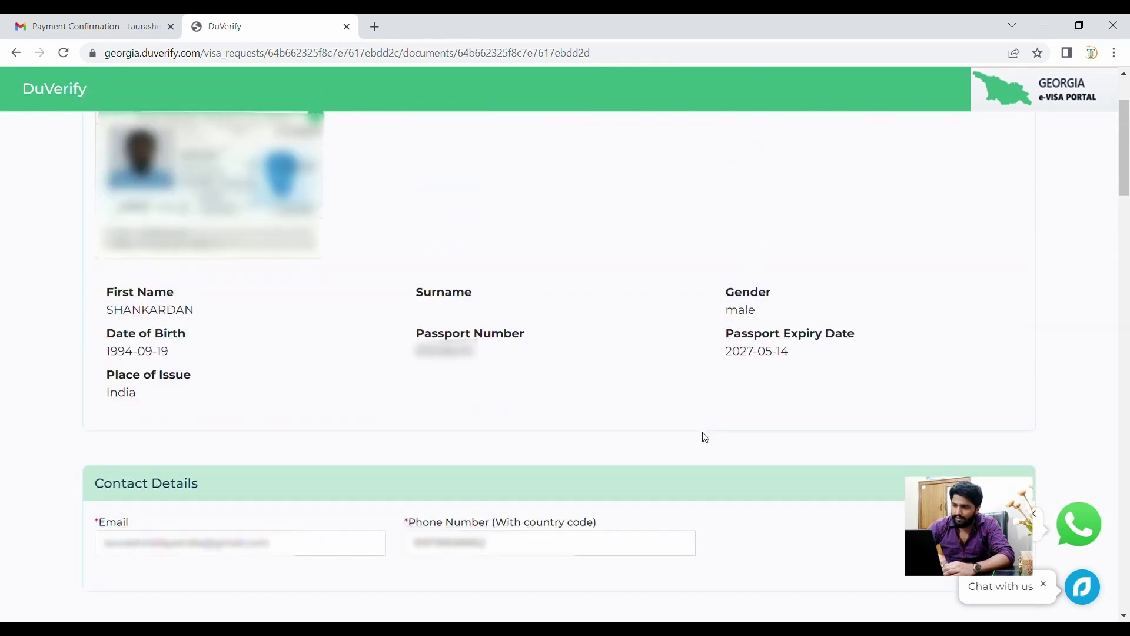
scroll(706, 438, up, 3)
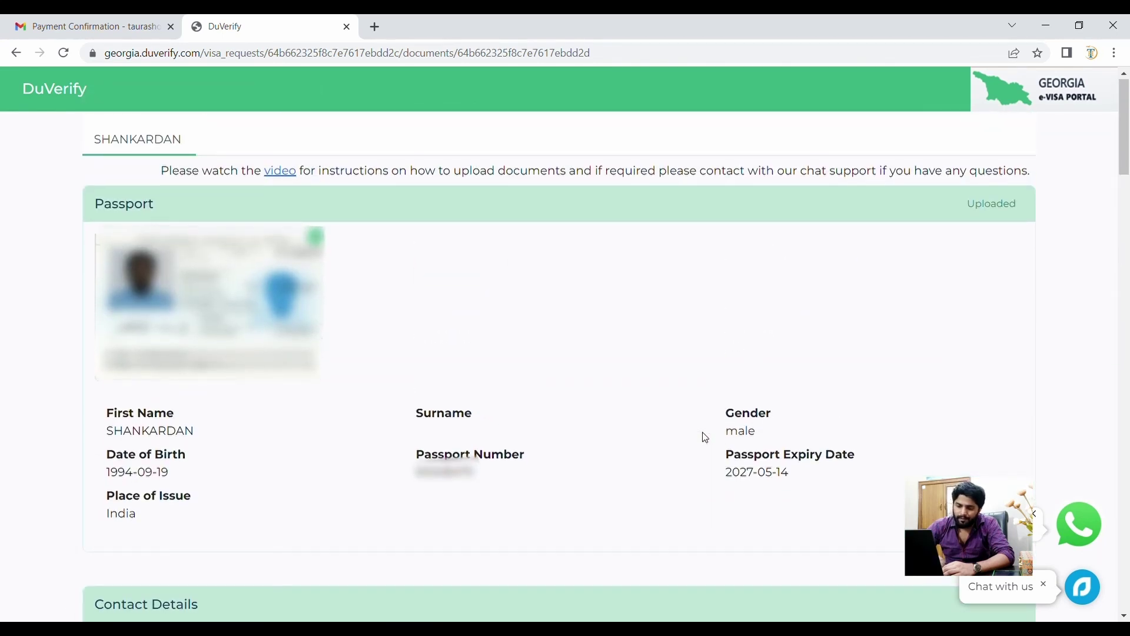
scroll(706, 438, down, 2)
scroll(706, 438, down, 6)
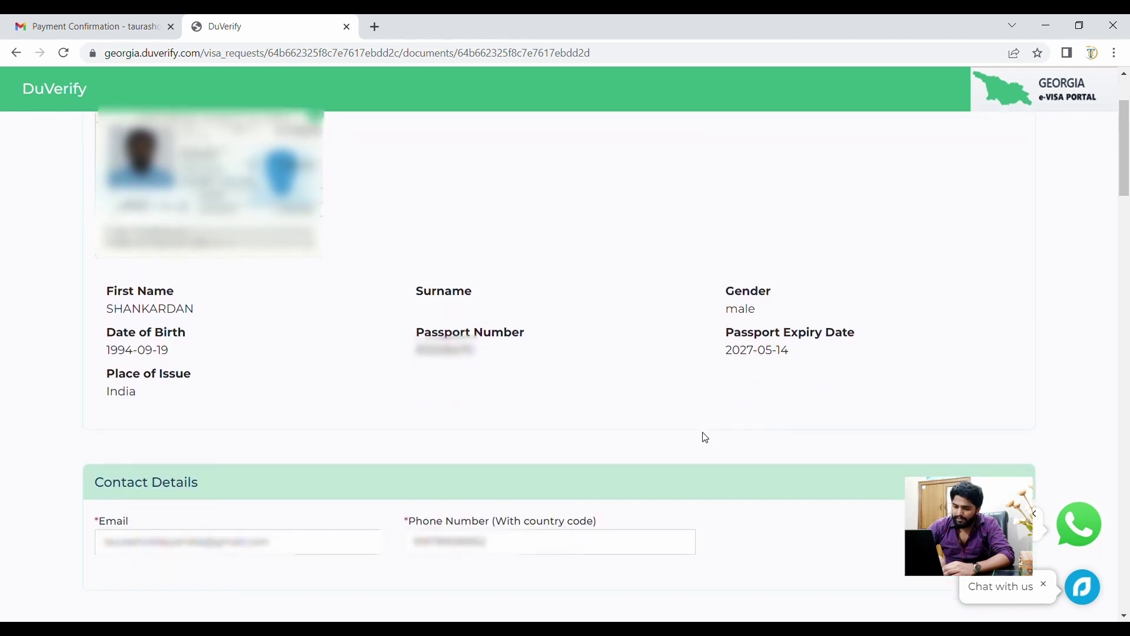
scroll(706, 438, down, 15)
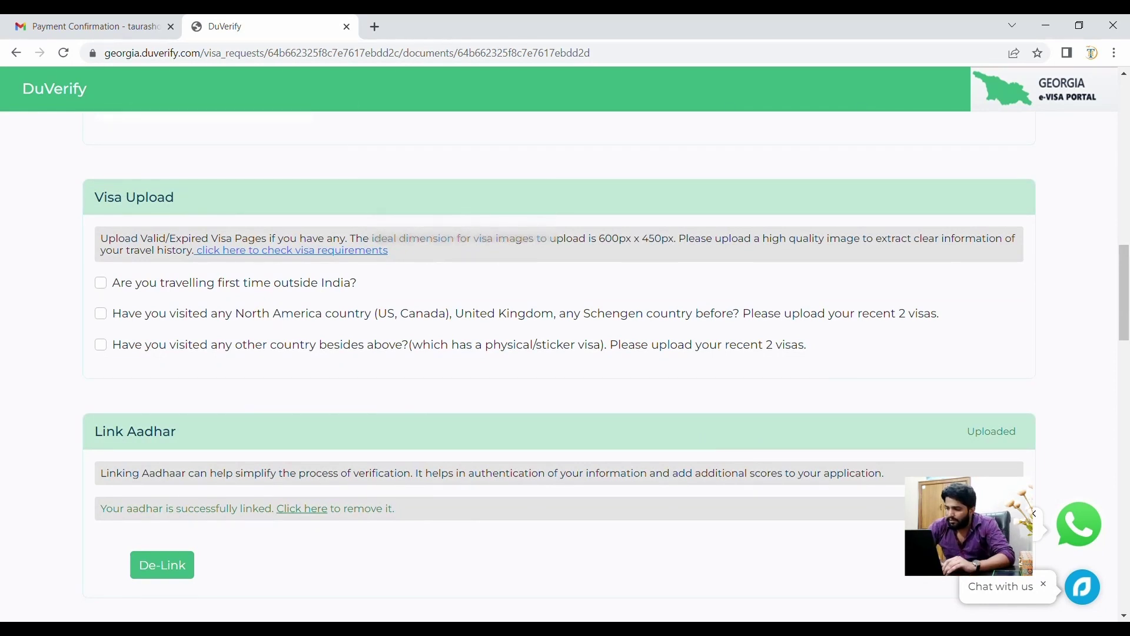
key(super+shift+s)
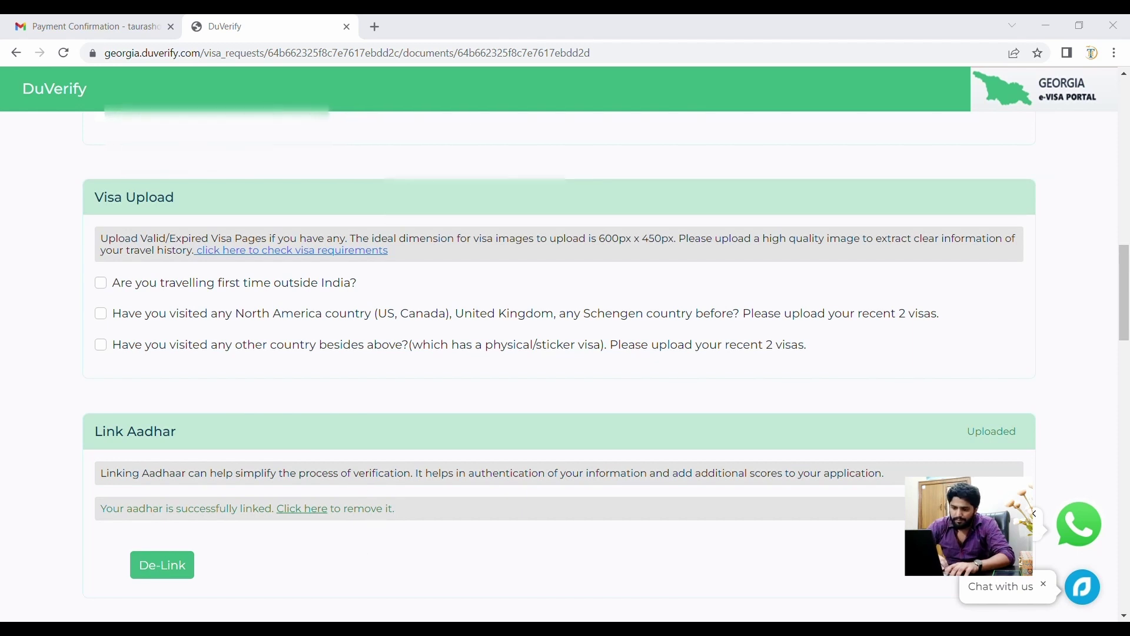
scroll(259, 495, up, 10)
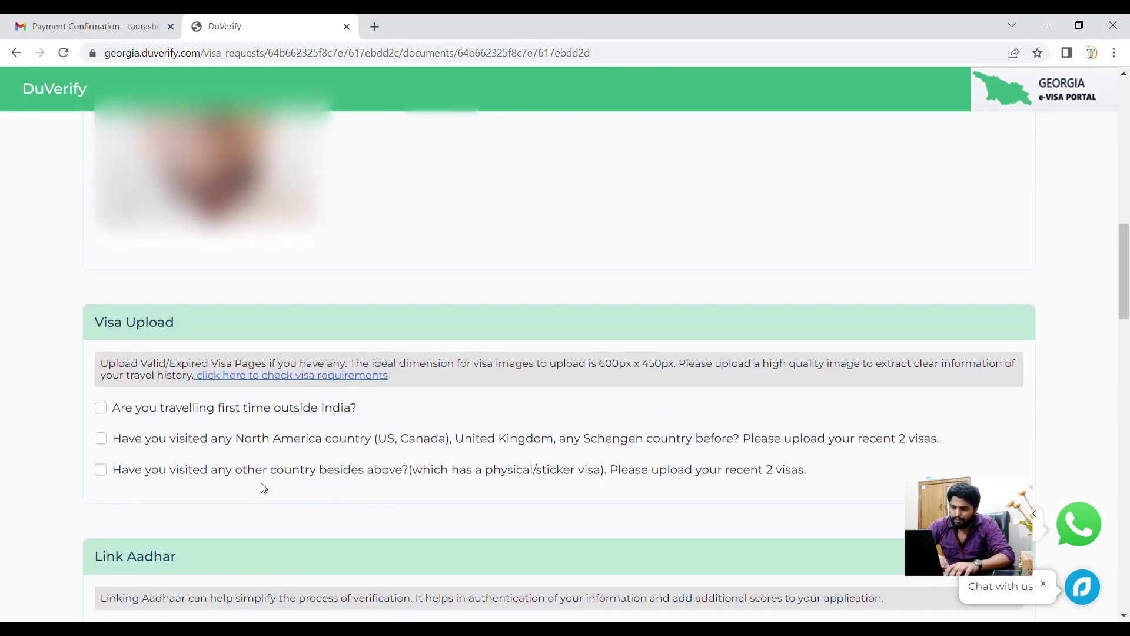
scroll(263, 489, down, 12)
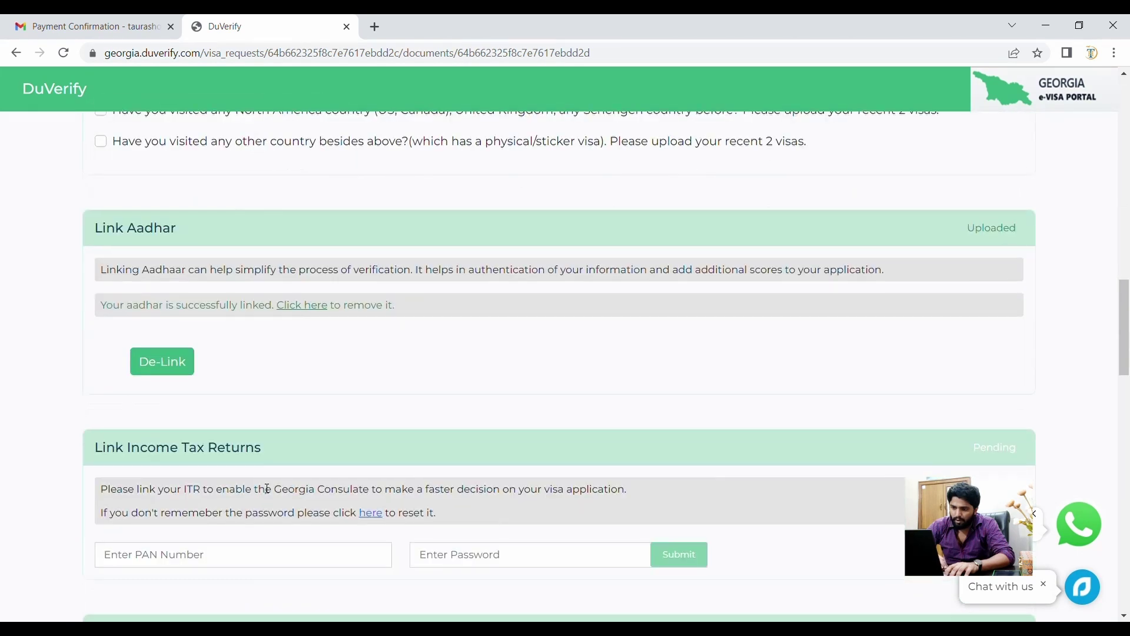
scroll(264, 488, up, 4)
- Tick the other-country sticker visa question and review the visa image requirements page
scroll(263, 489, up, 2)
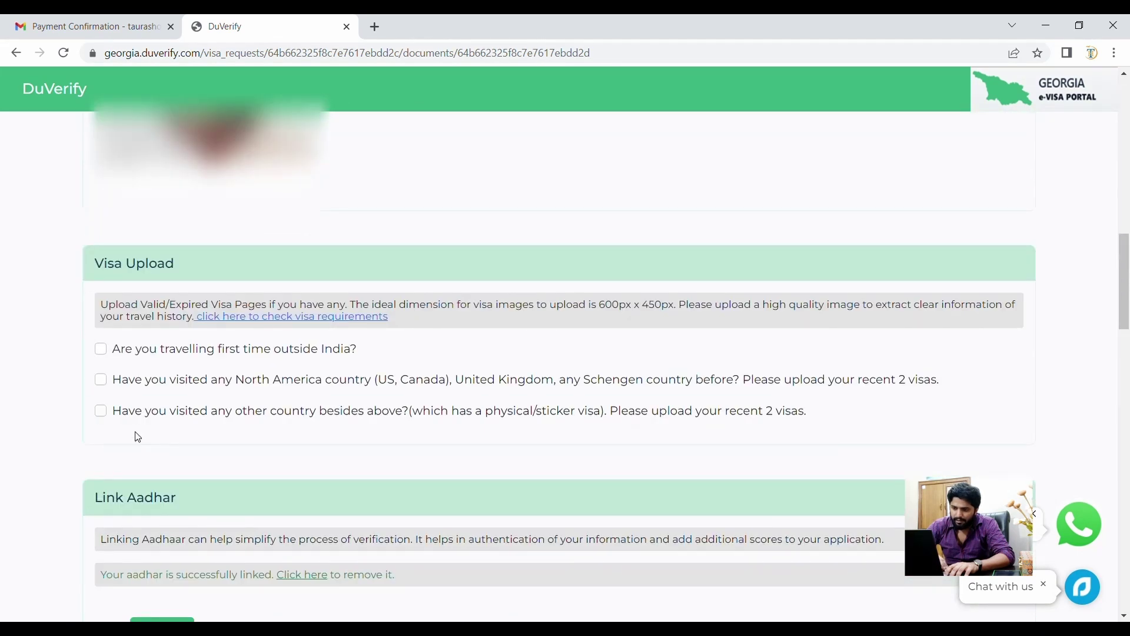
click(105, 414)
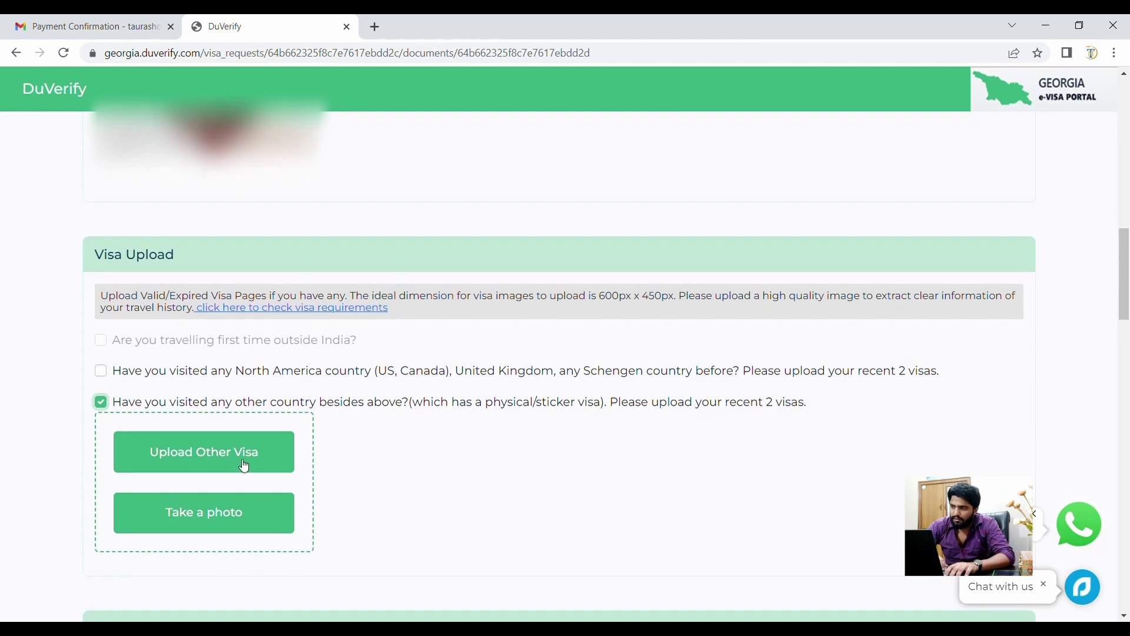
click(240, 463)
scroll(464, 495, down, 20)
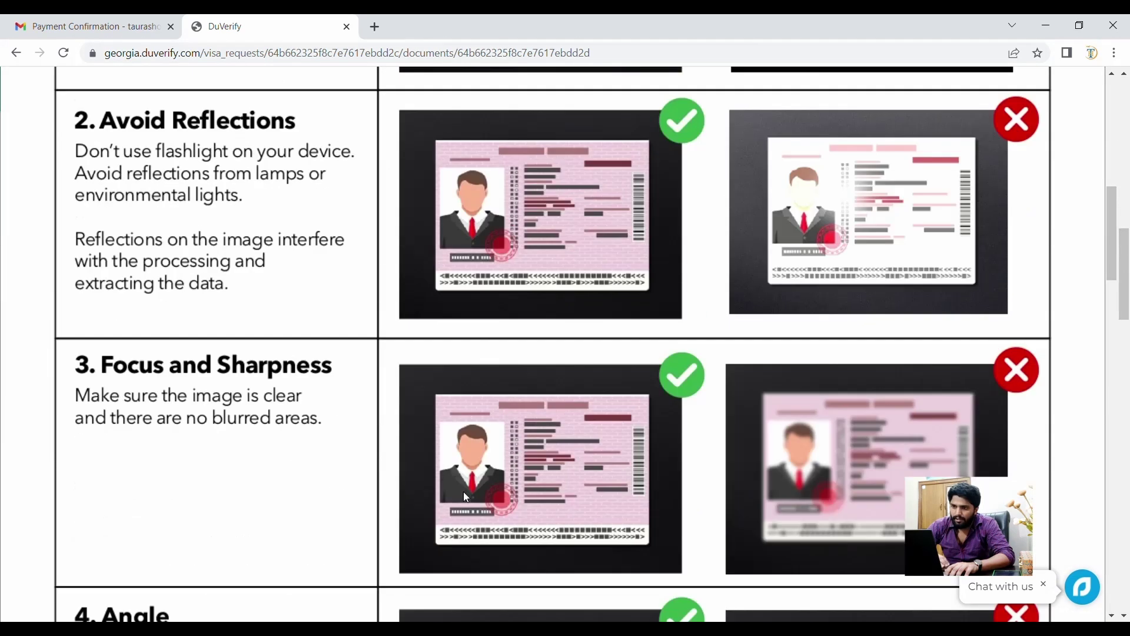
scroll(465, 496, up, 20)
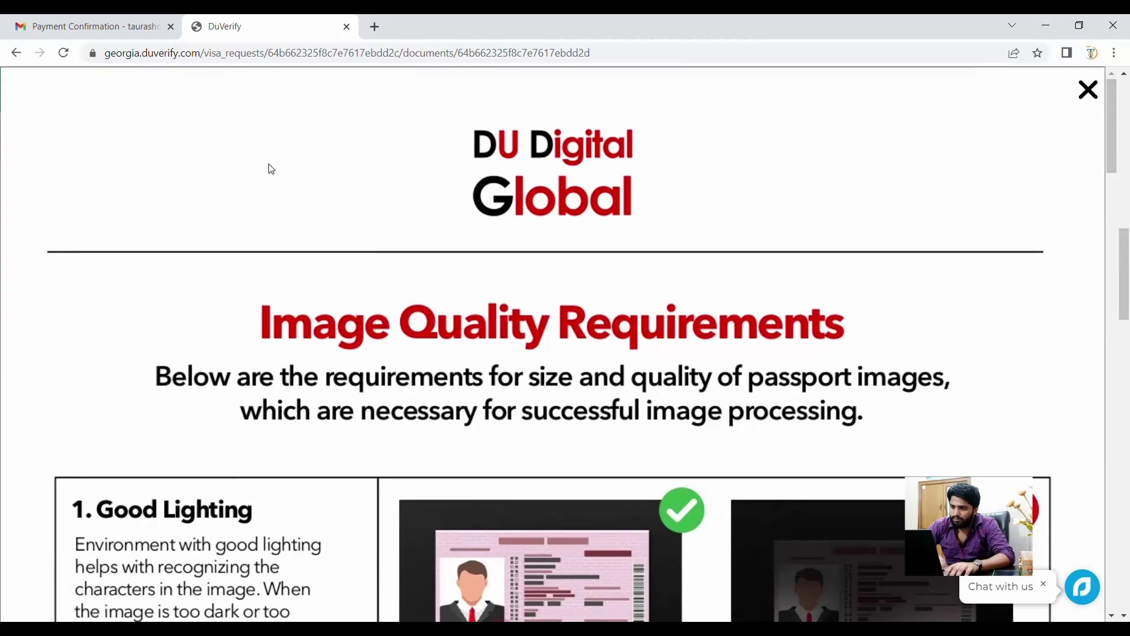
scroll(260, 241, up, 3)
scroll(260, 241, down, 20)
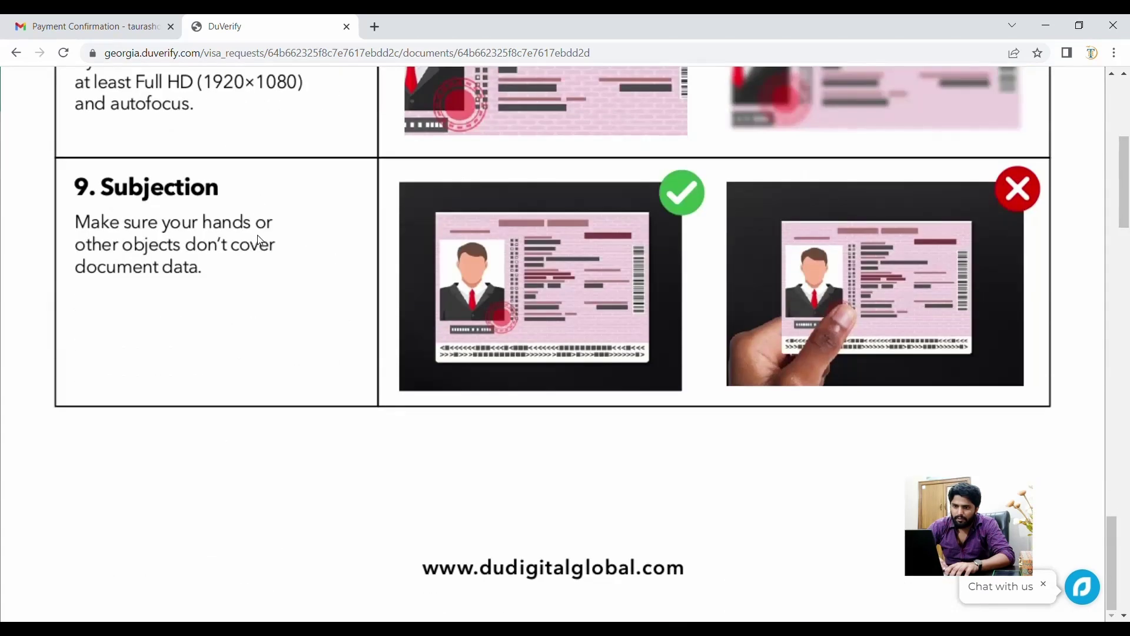
scroll(257, 235, up, 20)
click(16, 52)
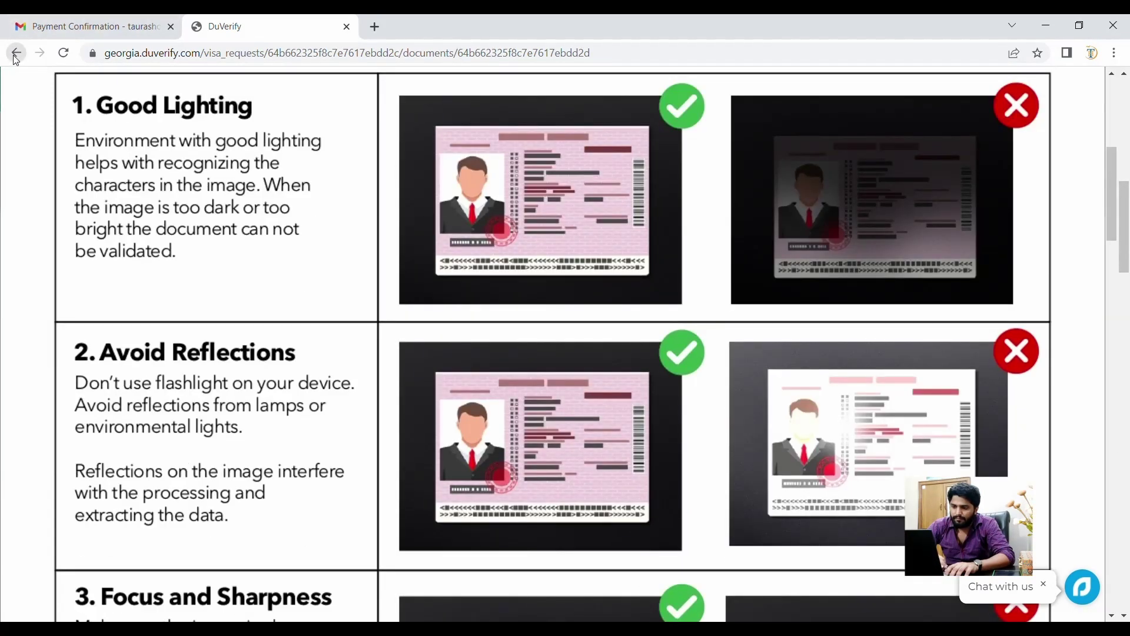
- Upload the scanned visa stamp page image beneath the ticked other-country question
scroll(263, 298, down, 5)
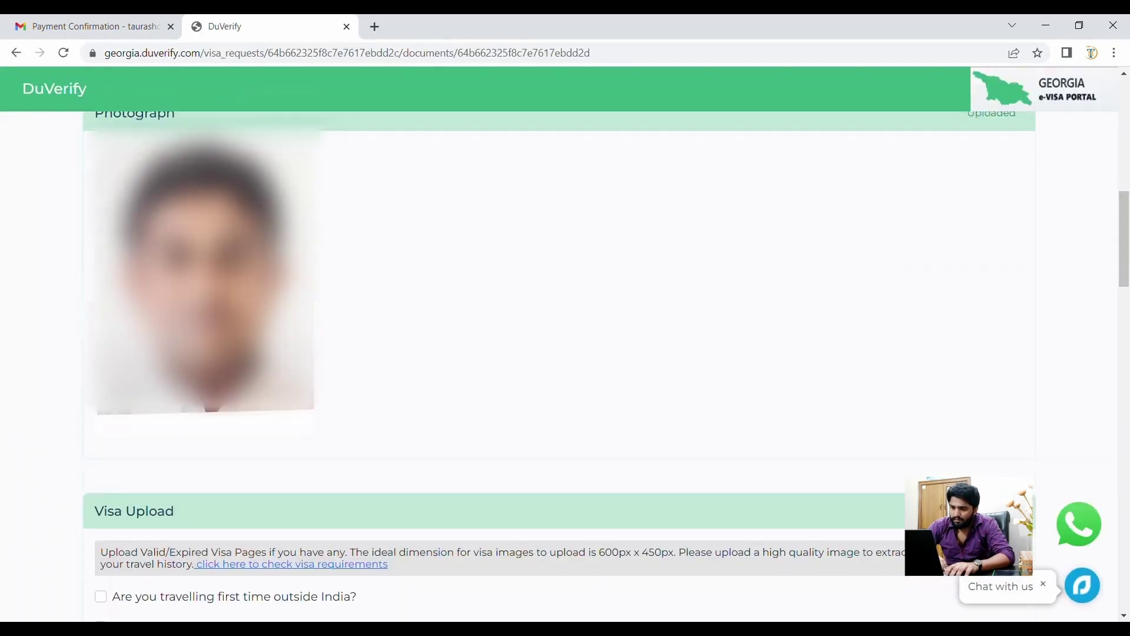
scroll(210, 510, down, 2)
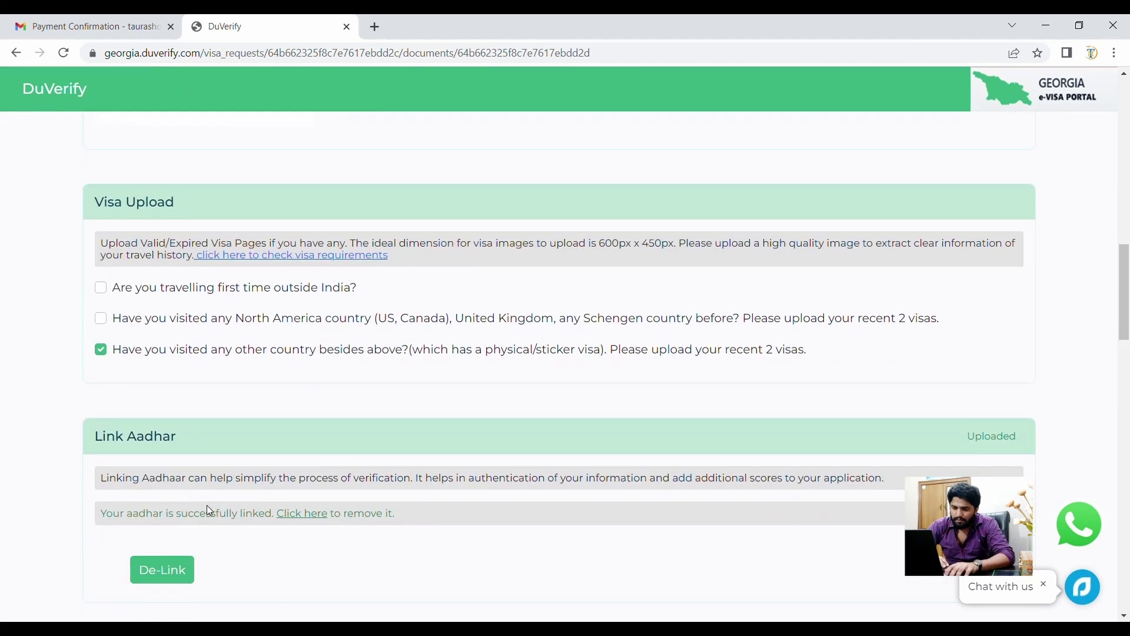
click(105, 347)
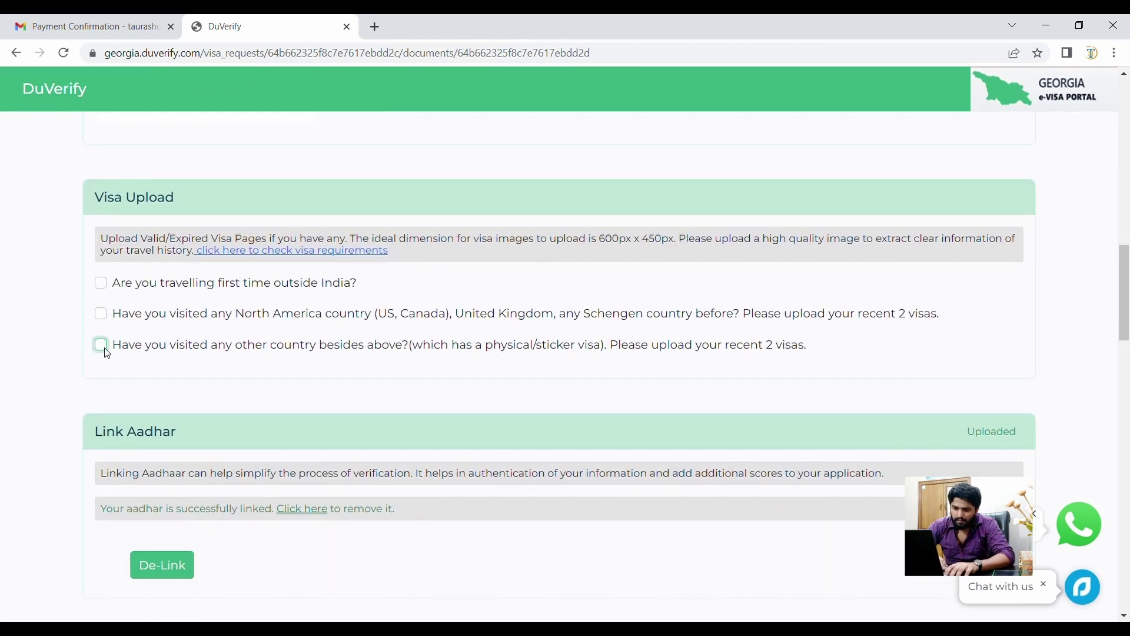
click(104, 347)
click(200, 403)
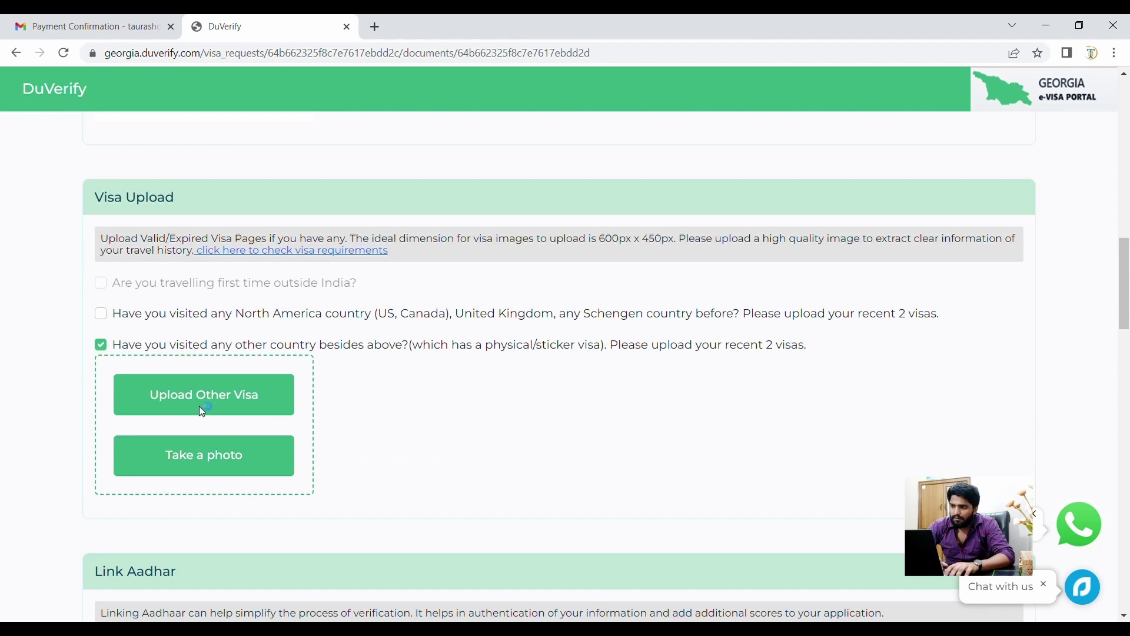
double_click(493, 158)
scroll(461, 383, down, 3)
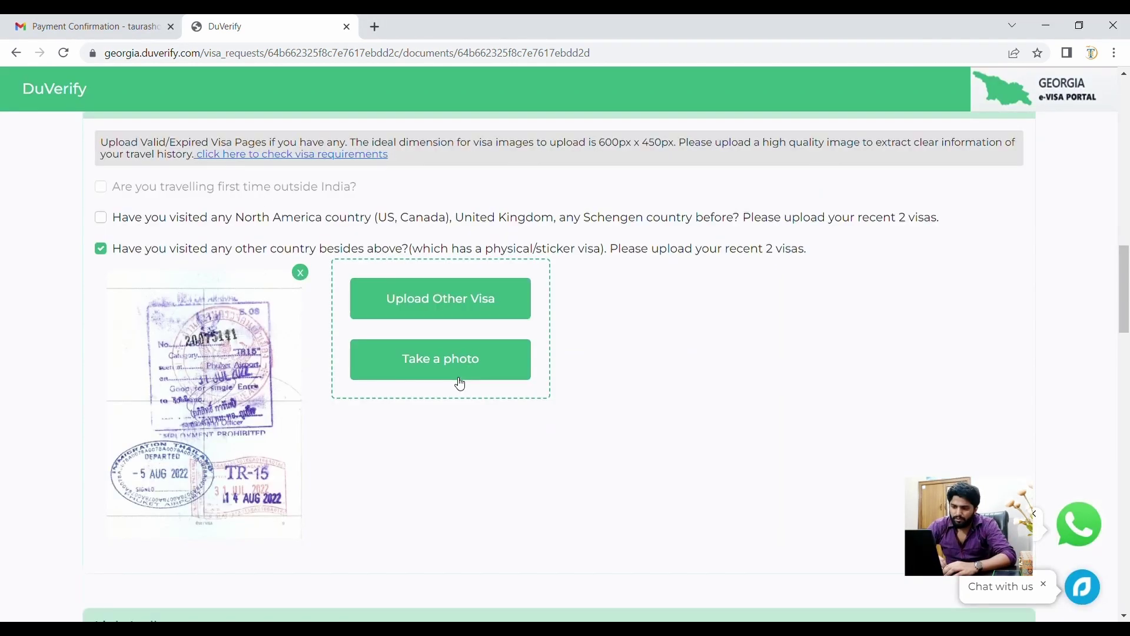
scroll(458, 383, down, 5)
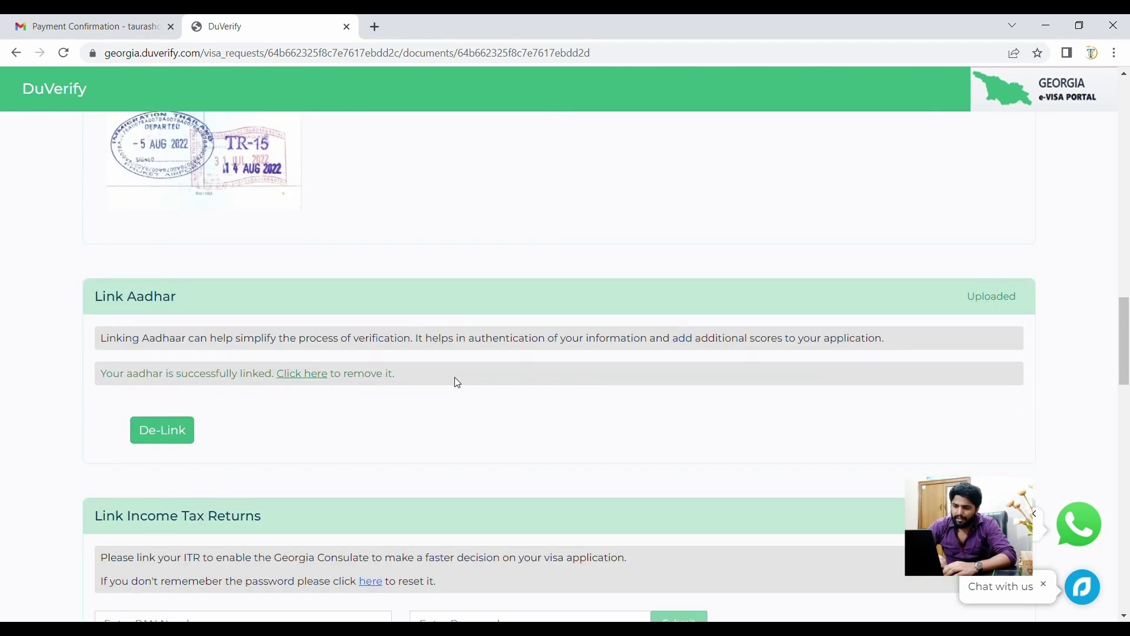
- Check the supporting documents instructions and the tickets-and-vouchers comment on the documents page
scroll(458, 383, down, 5)
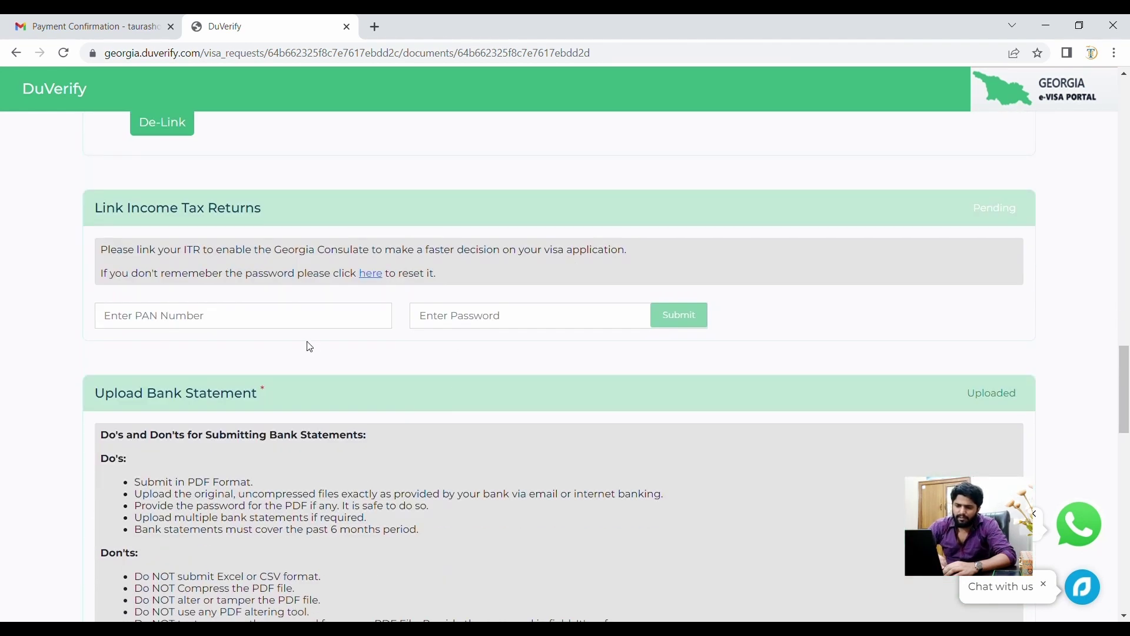
scroll(307, 328, down, 6)
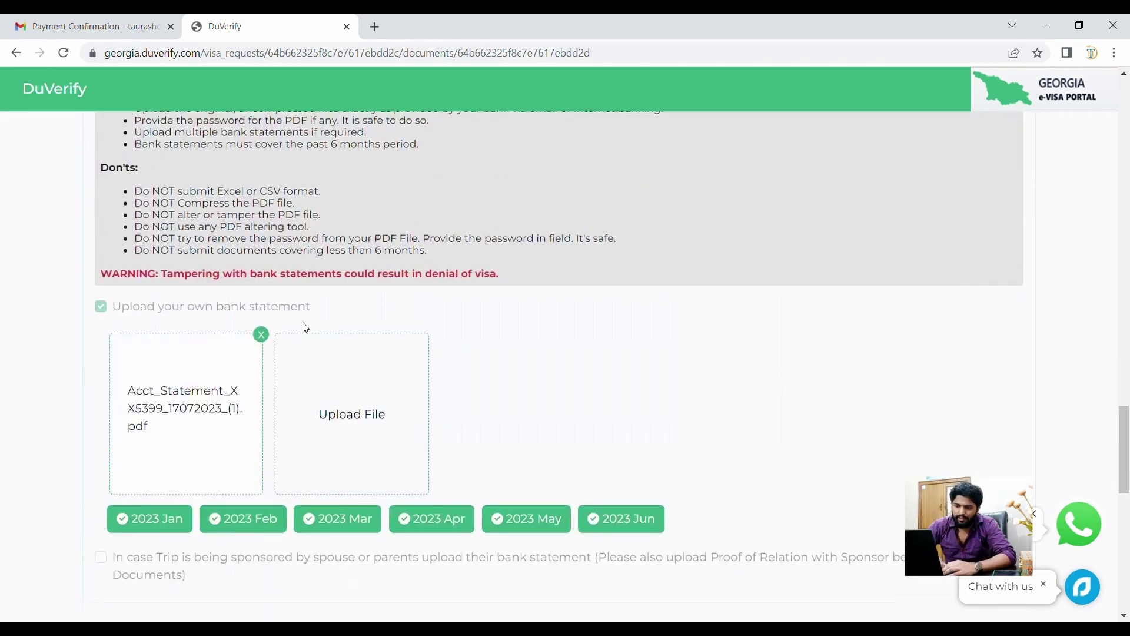
scroll(305, 328, down, 4)
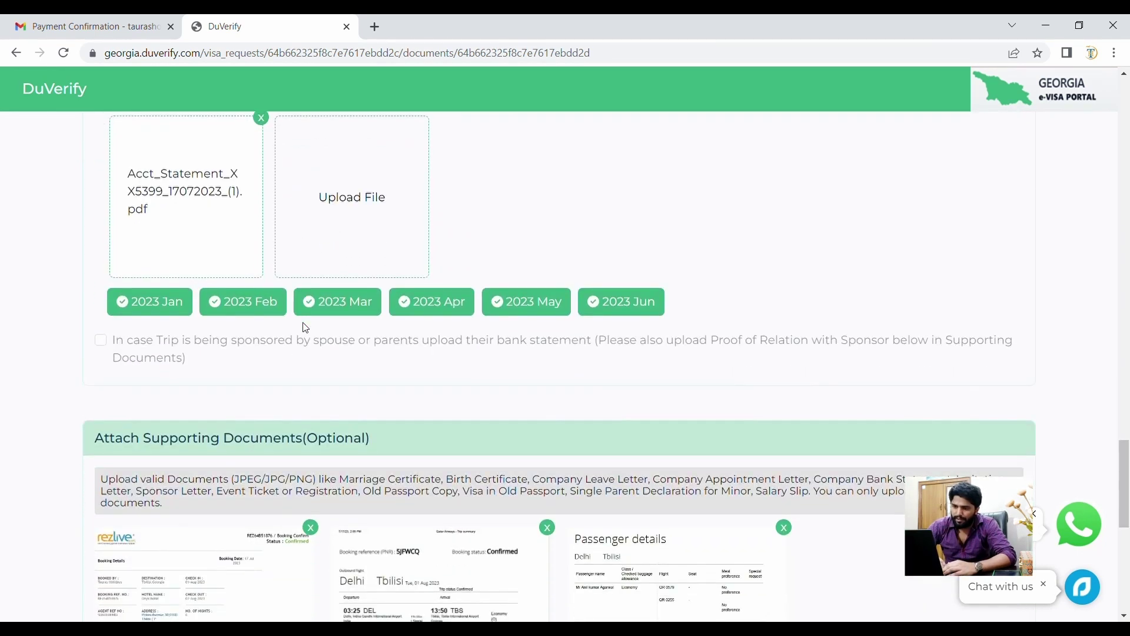
scroll(306, 328, down, 4)
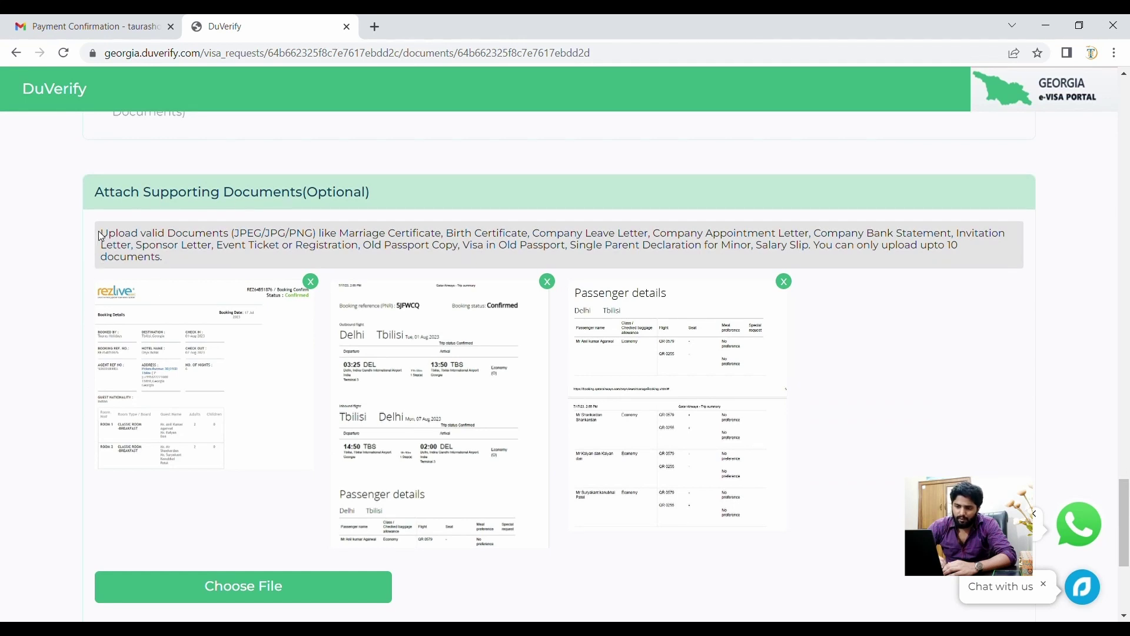
drag(101, 236, 156, 260)
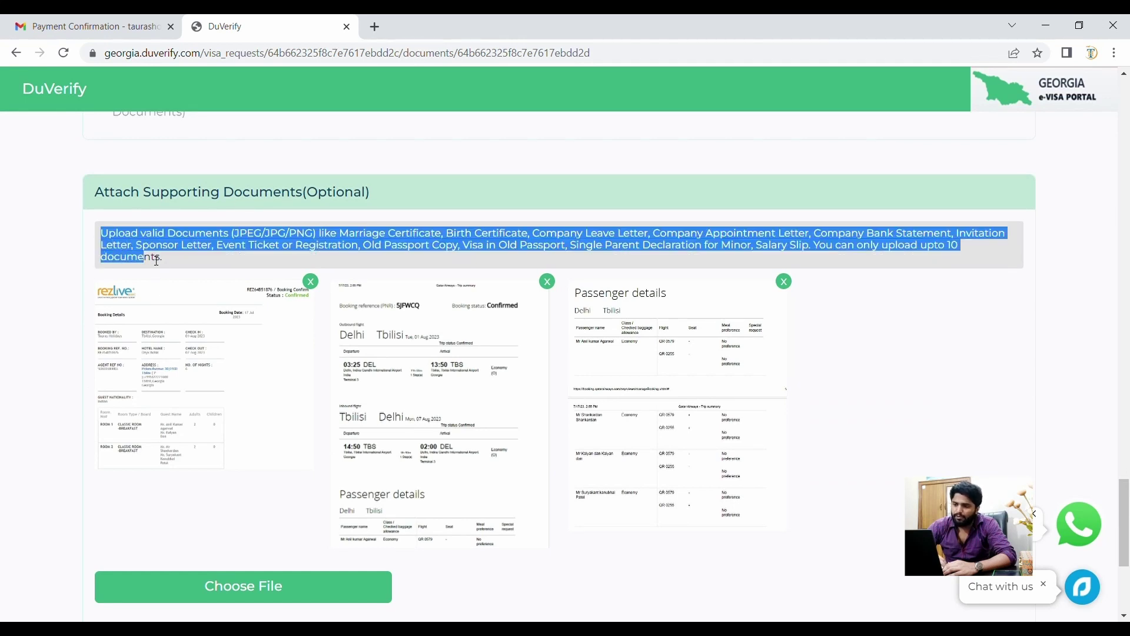
click(201, 521)
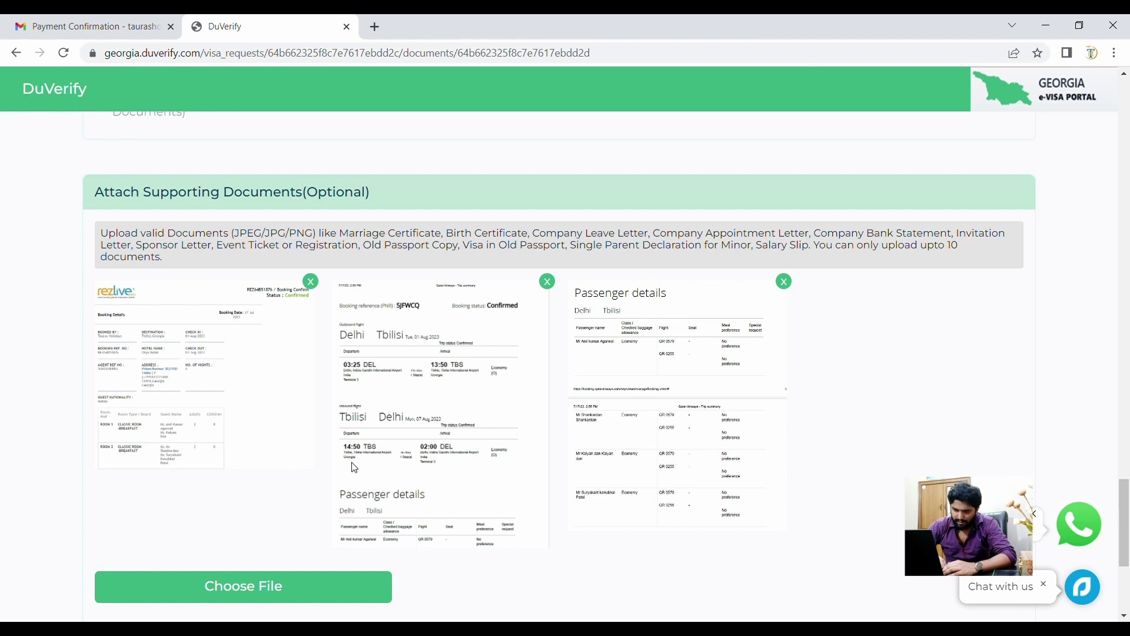
scroll(348, 465, down, 5)
triple_click(307, 442)
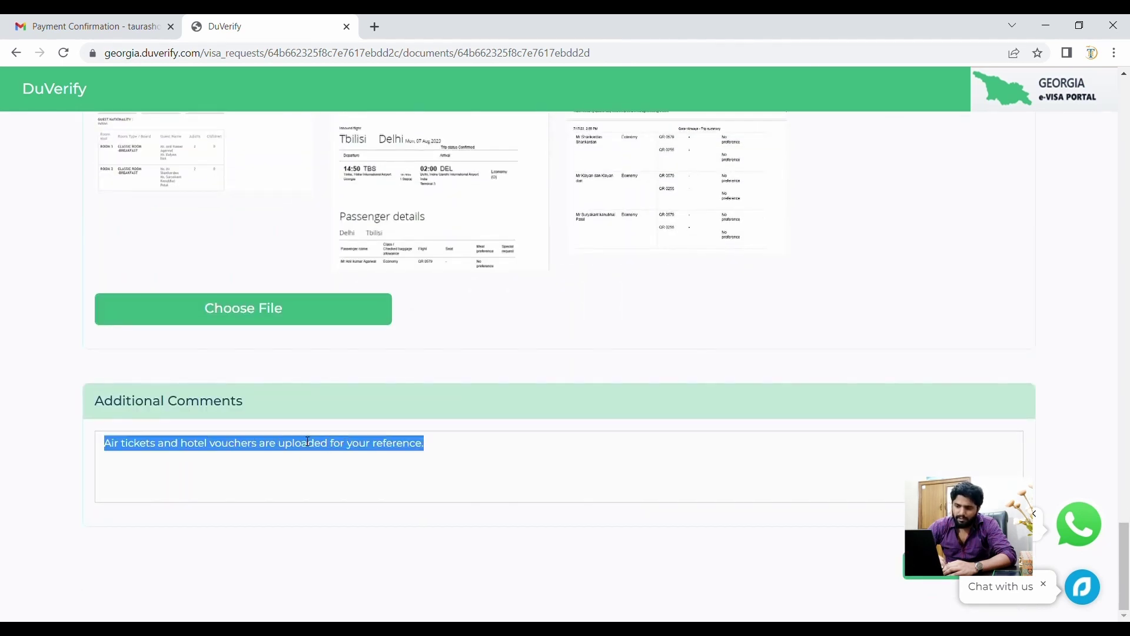
click(337, 468)
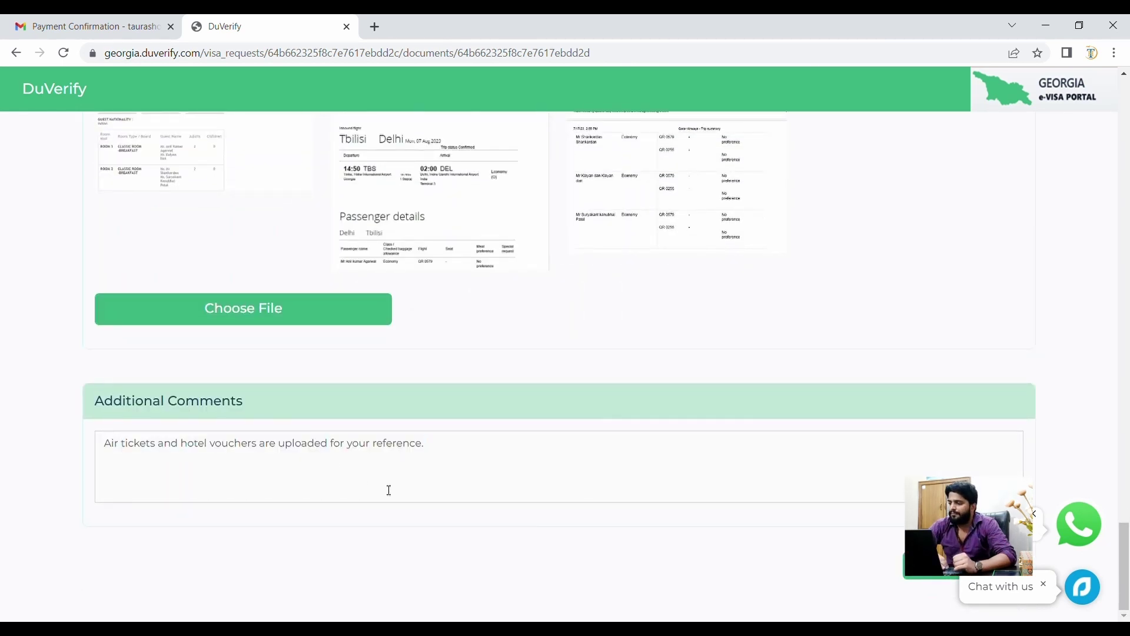
- Proceed from the bottom of the documents page to the application preview
scroll(389, 490, up, 20)
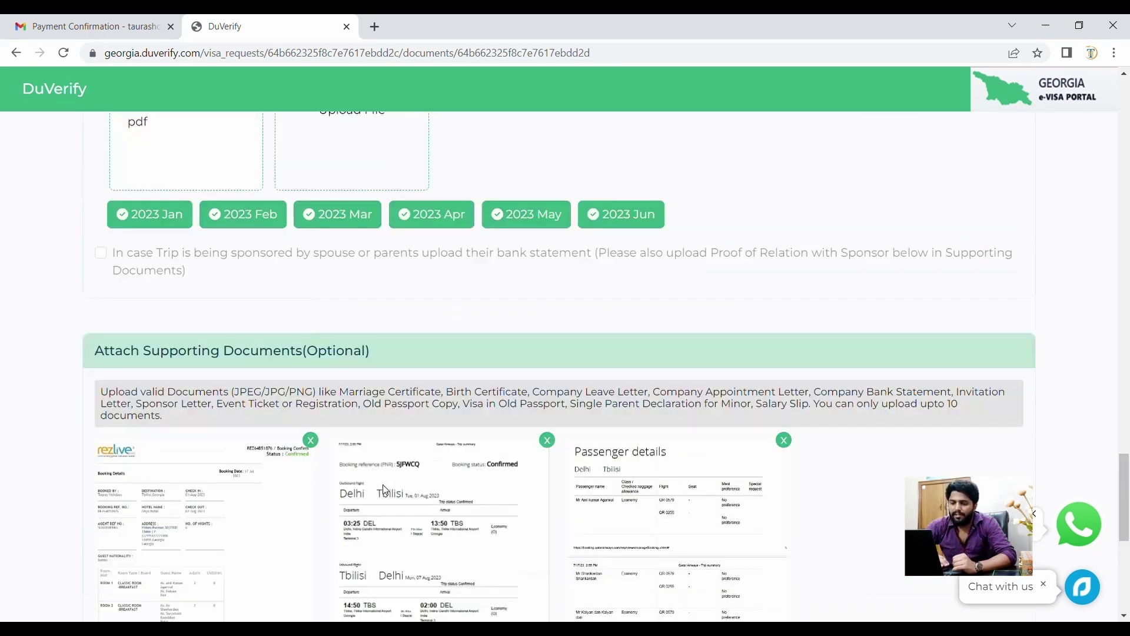
scroll(385, 490, up, 5)
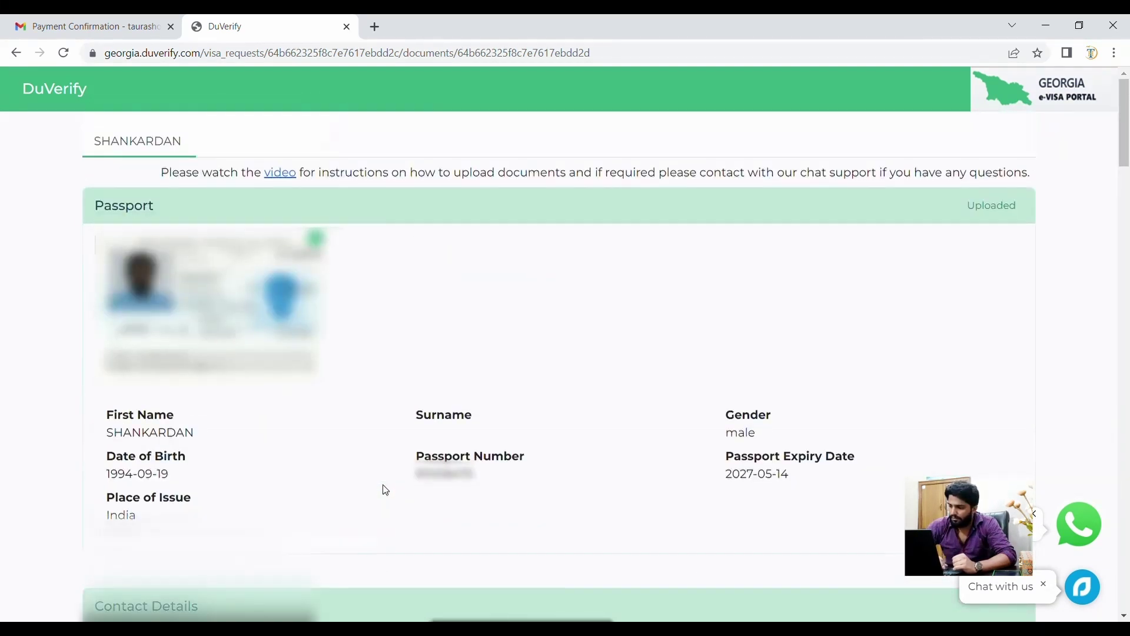
scroll(386, 490, down, 15)
scroll(385, 490, down, 10)
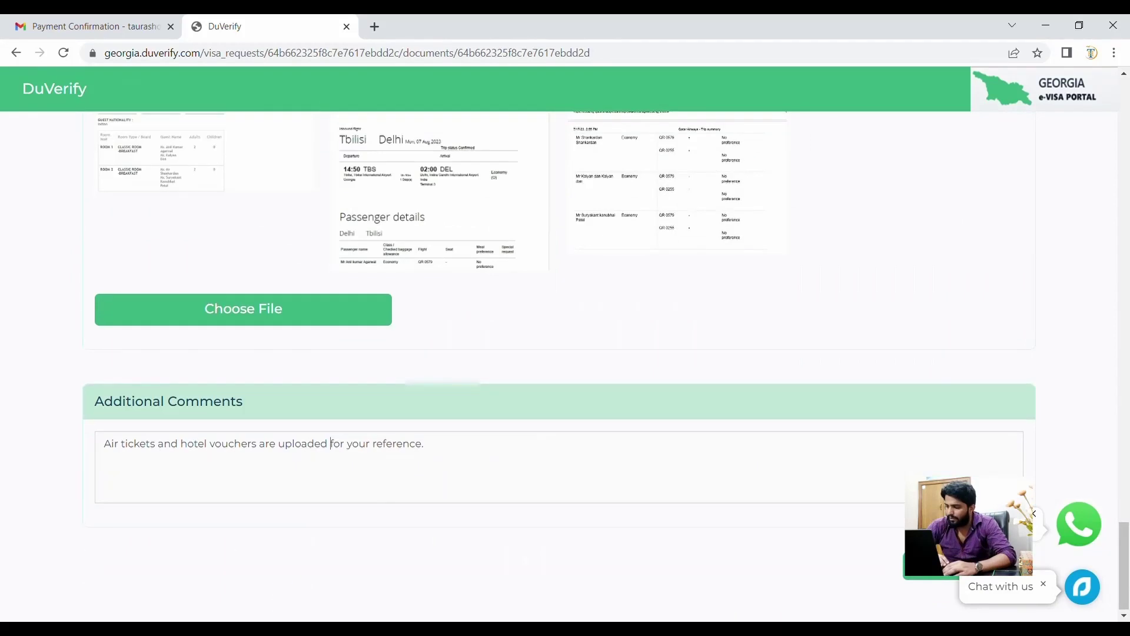
click(940, 580)
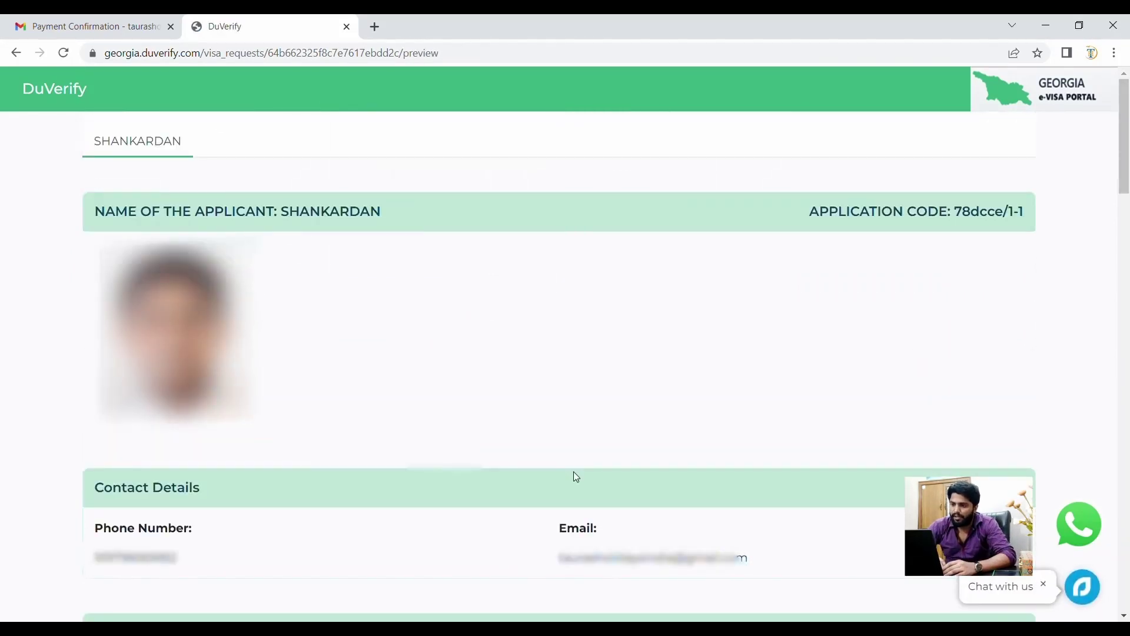
- Review the preview from the applicant name heading through the upper detail sections
triple_click(365, 213)
click(482, 291)
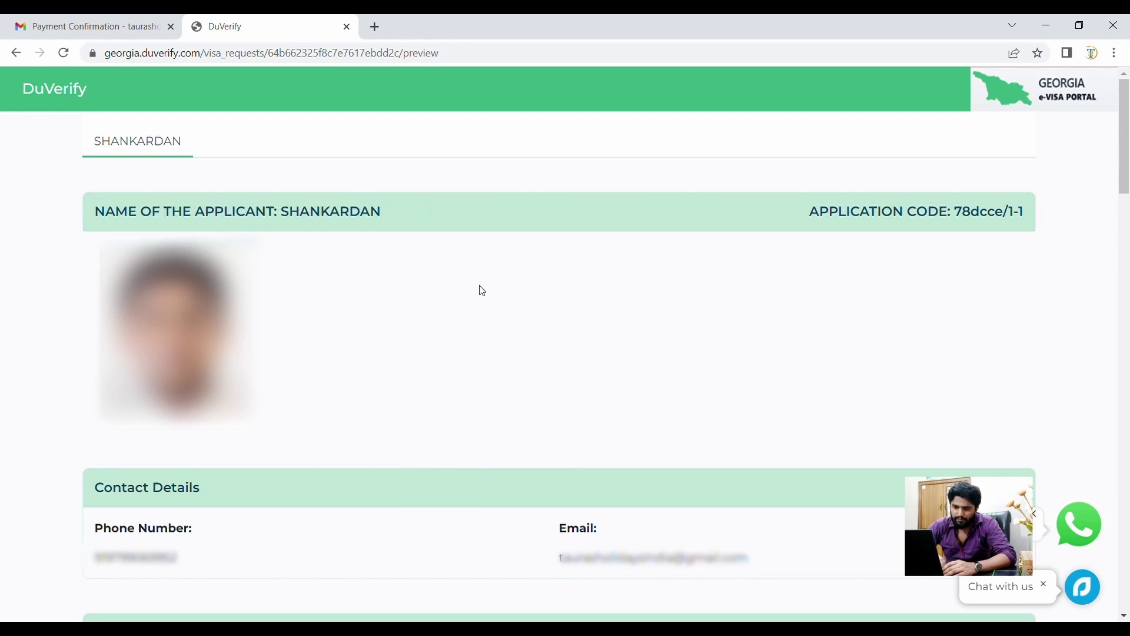
scroll(483, 291, down, 3)
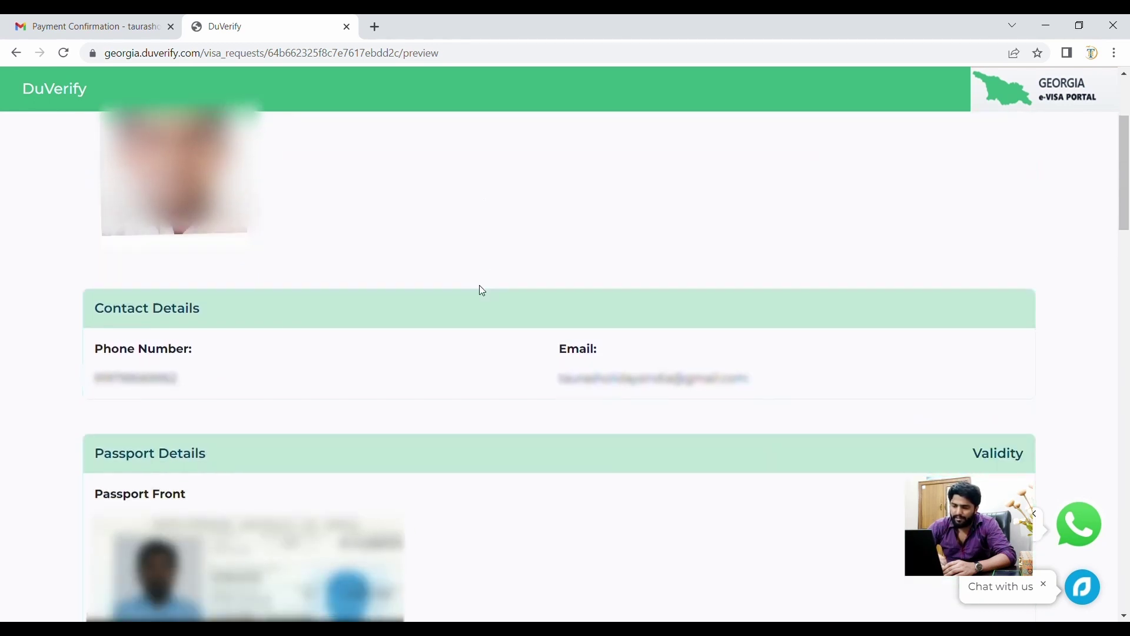
scroll(480, 286, down, 5)
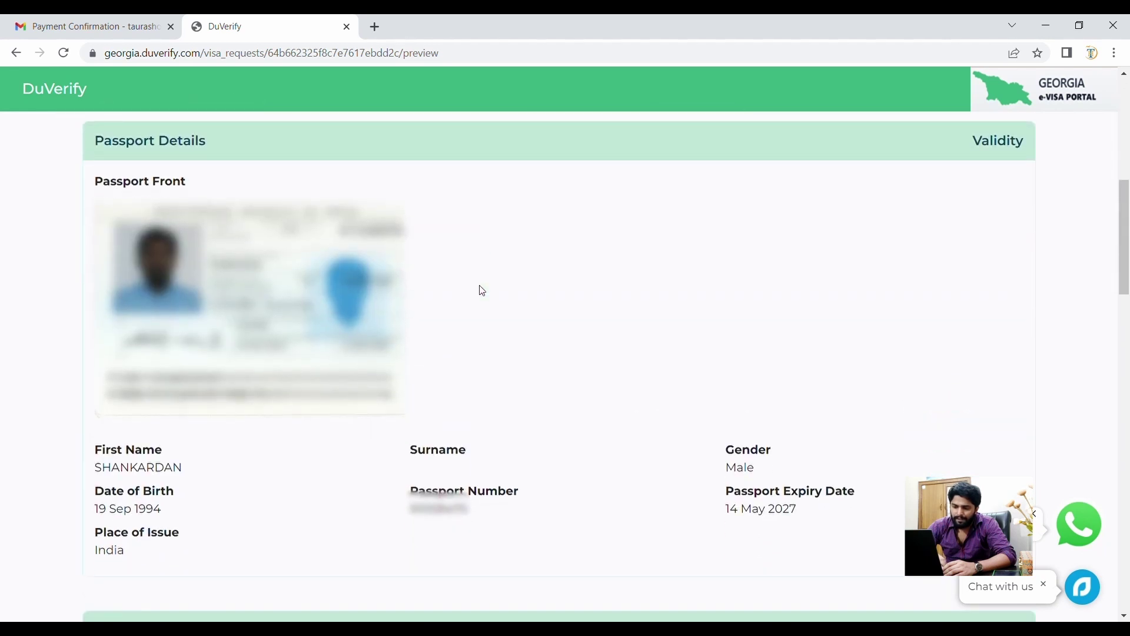
scroll(482, 291, down, 2)
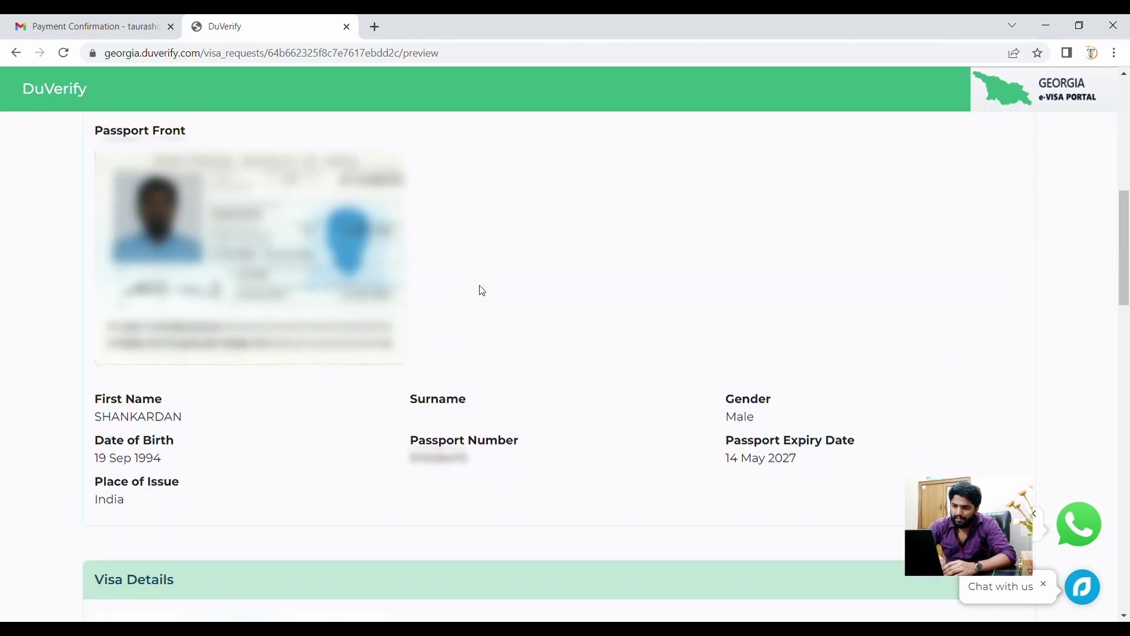
scroll(483, 291, down, 1)
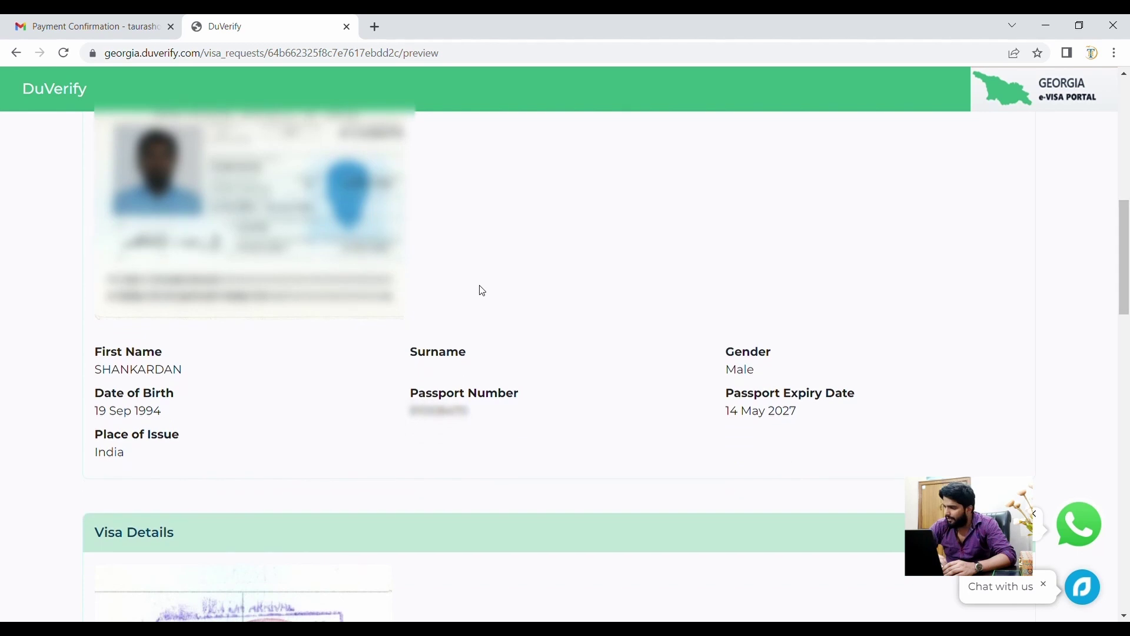
scroll(482, 291, down, 1)
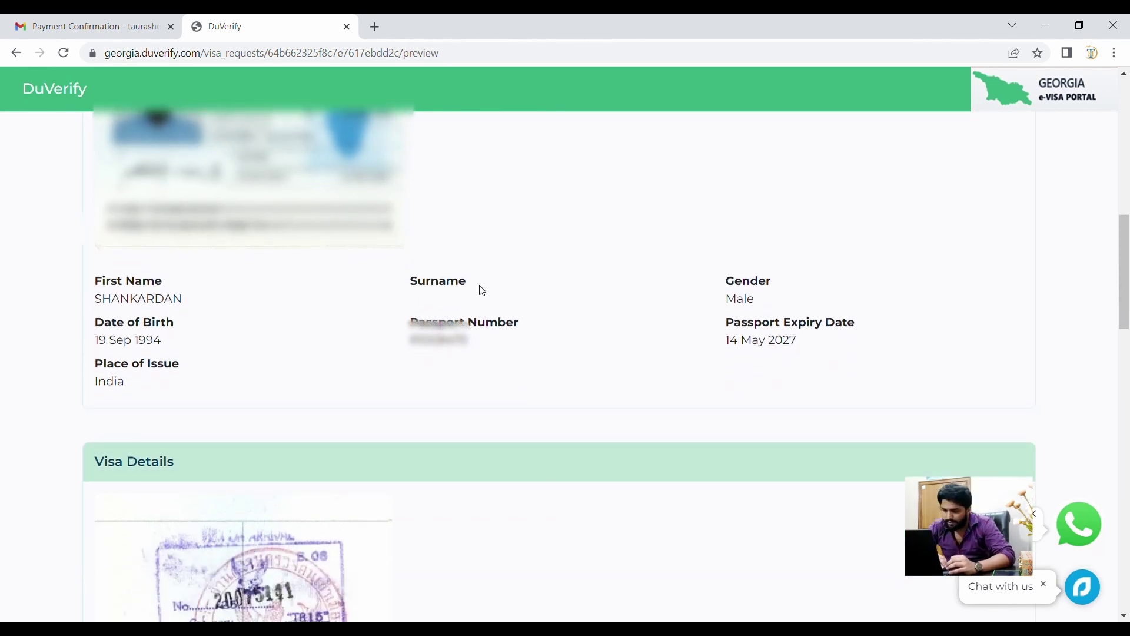
scroll(482, 291, down, 5)
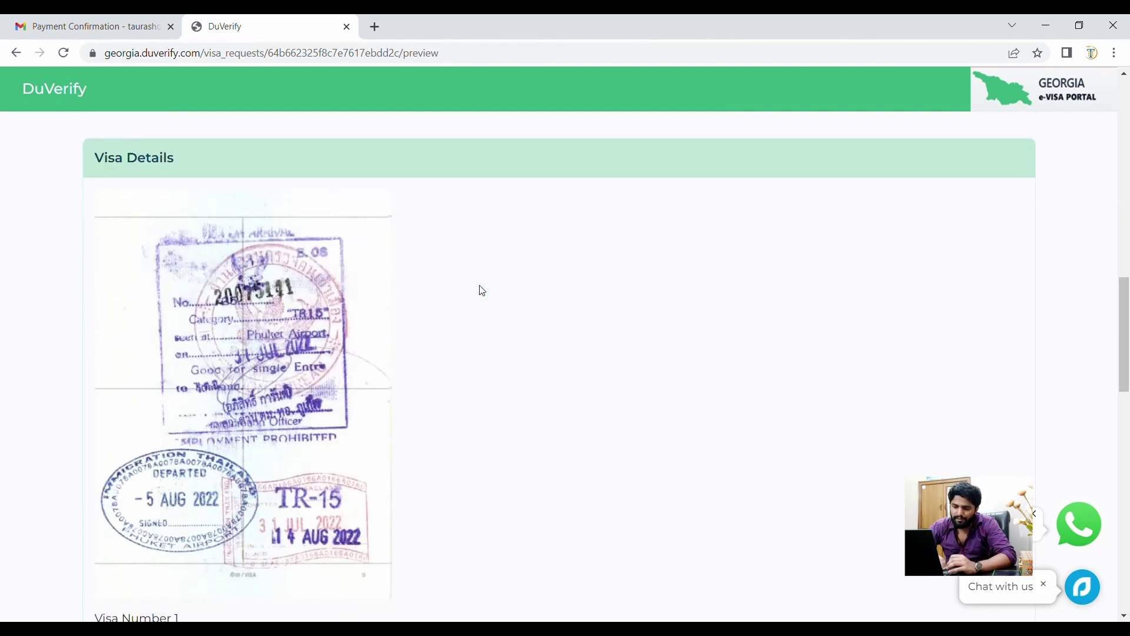
scroll(482, 291, down, 4)
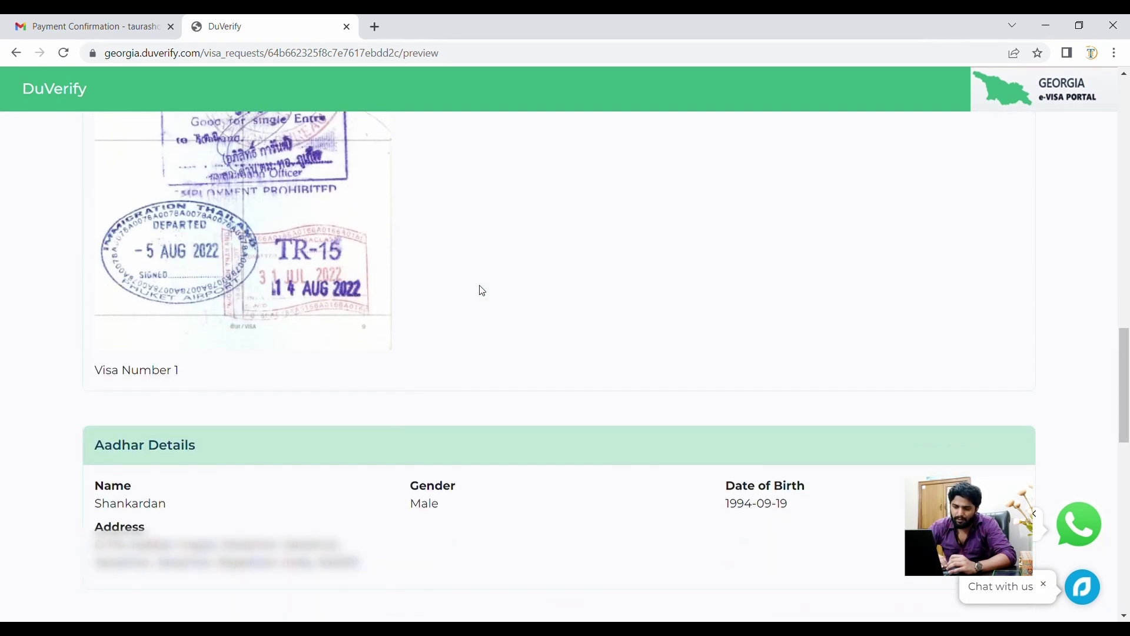
scroll(483, 291, down, 3)
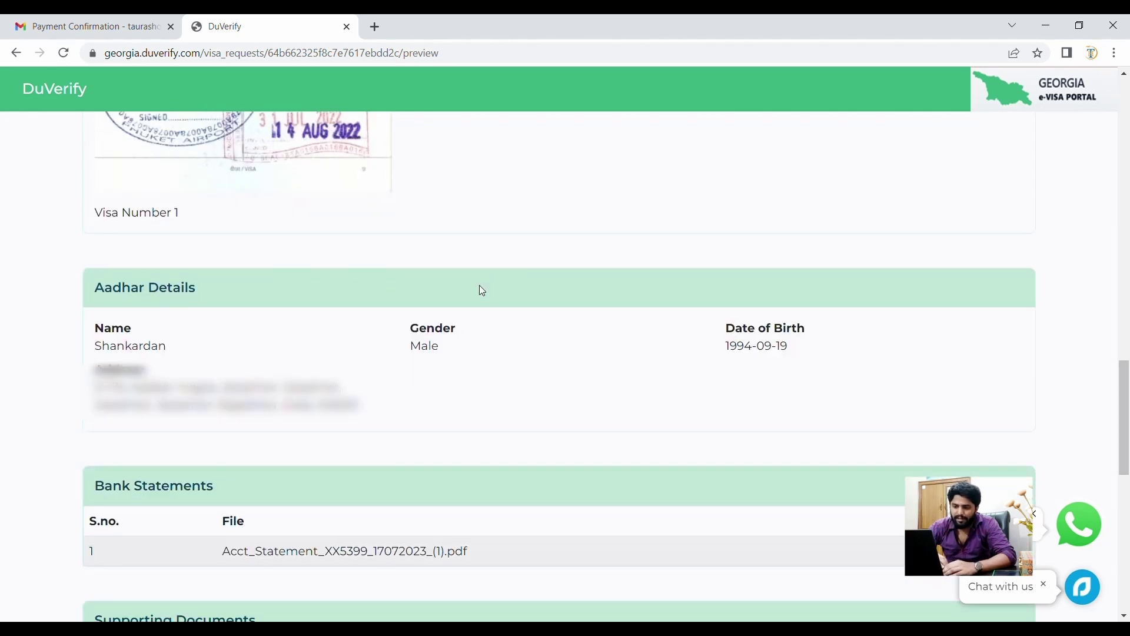
- Check the remaining sections down to supporting documents and send the application with FINAL SUBMIT
scroll(351, 407, down, 1)
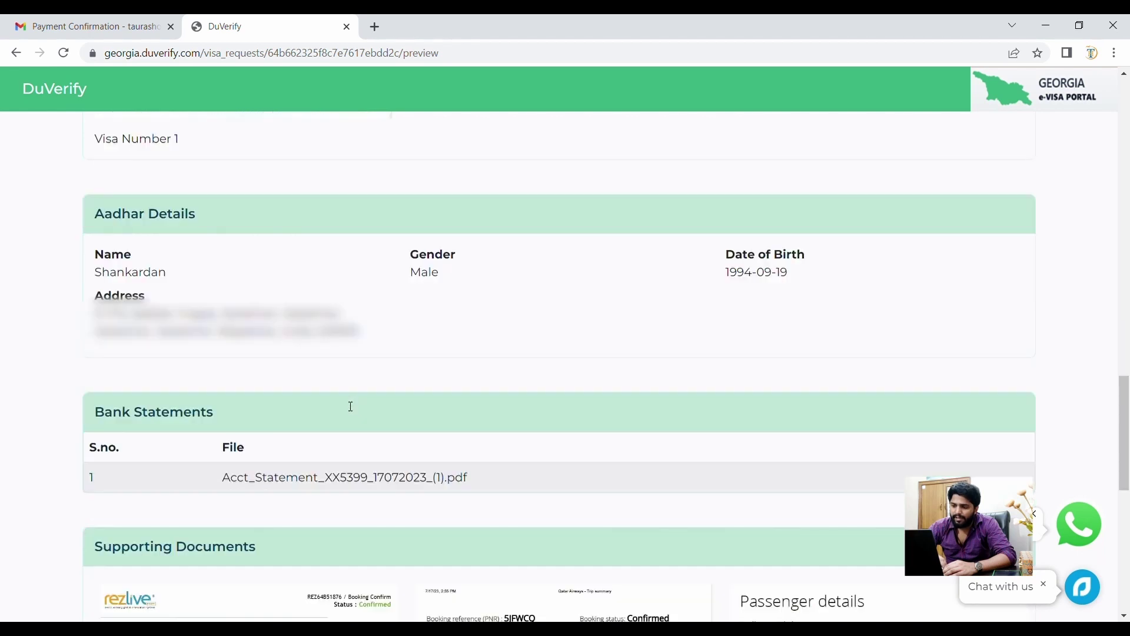
scroll(351, 407, down, 2)
scroll(347, 406, down, 1)
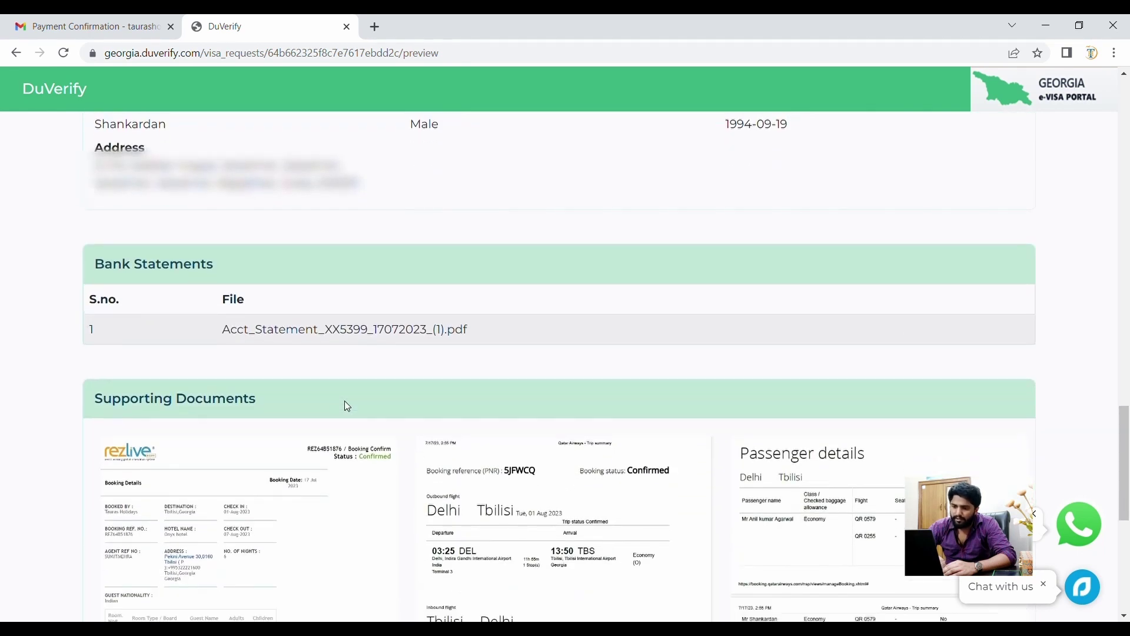
scroll(347, 406, down, 5)
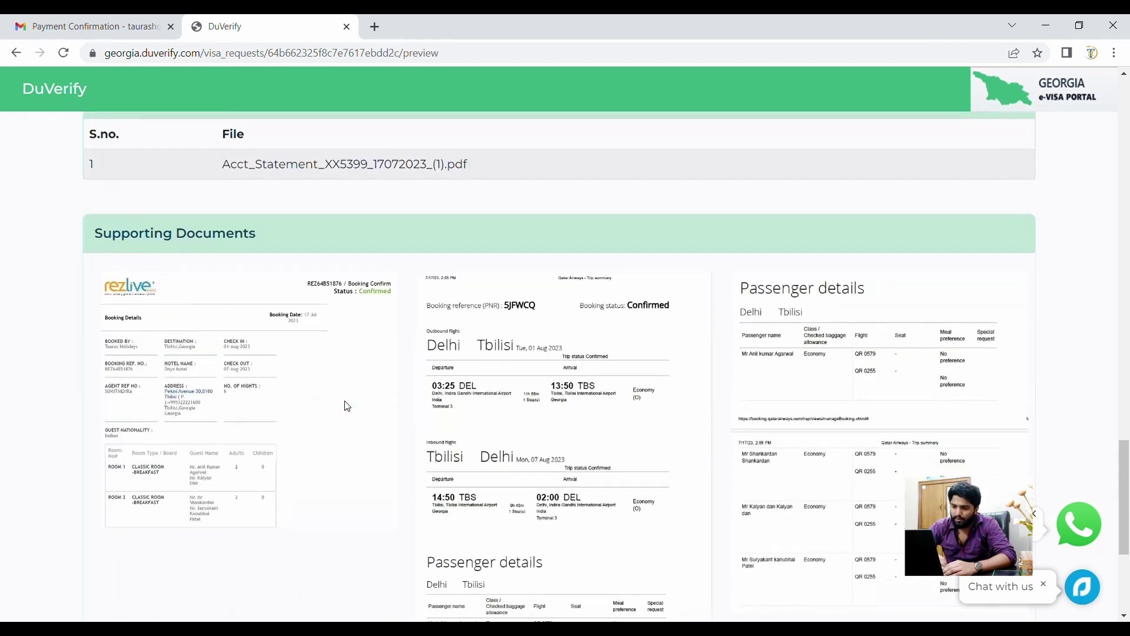
scroll(348, 406, down, 1)
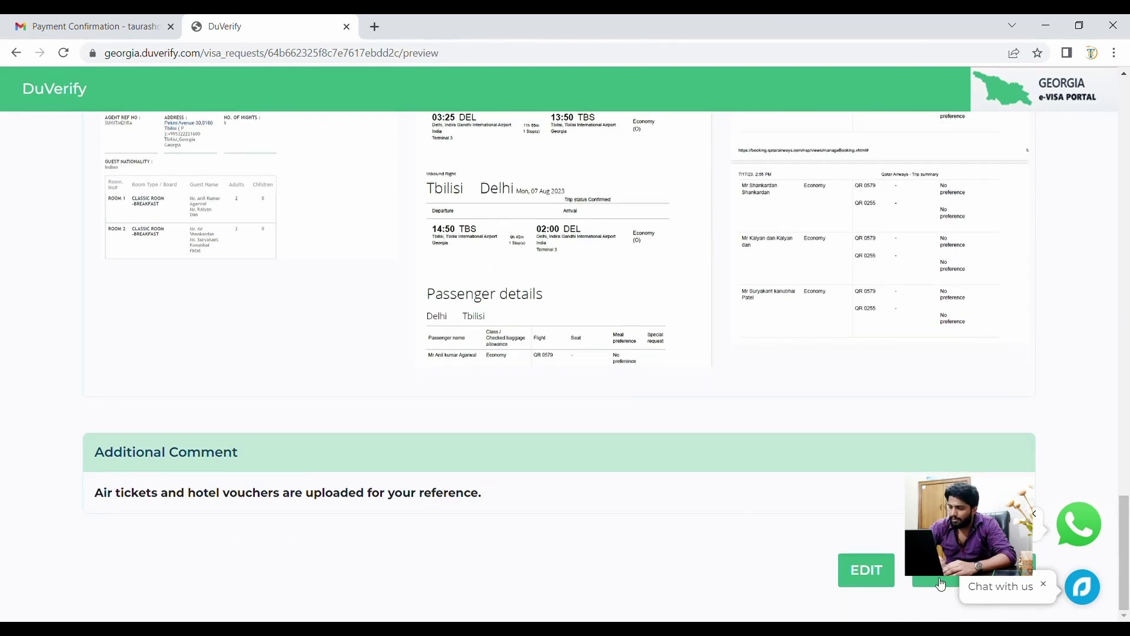
scroll(900, 513, up, 1)
scroll(901, 513, down, 1)
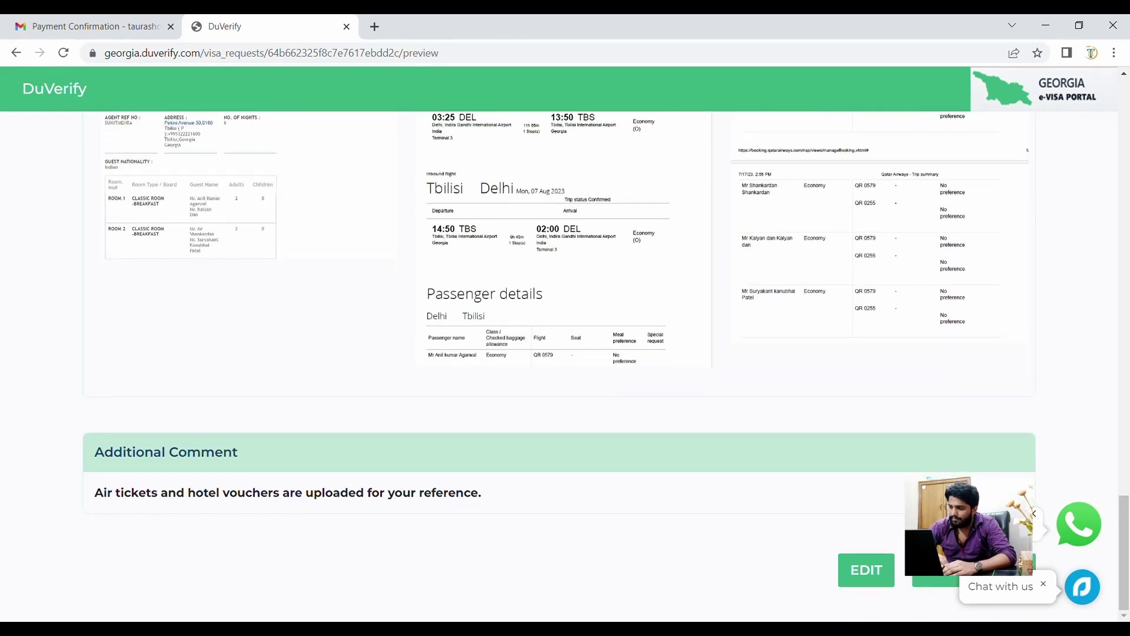
click(934, 578)
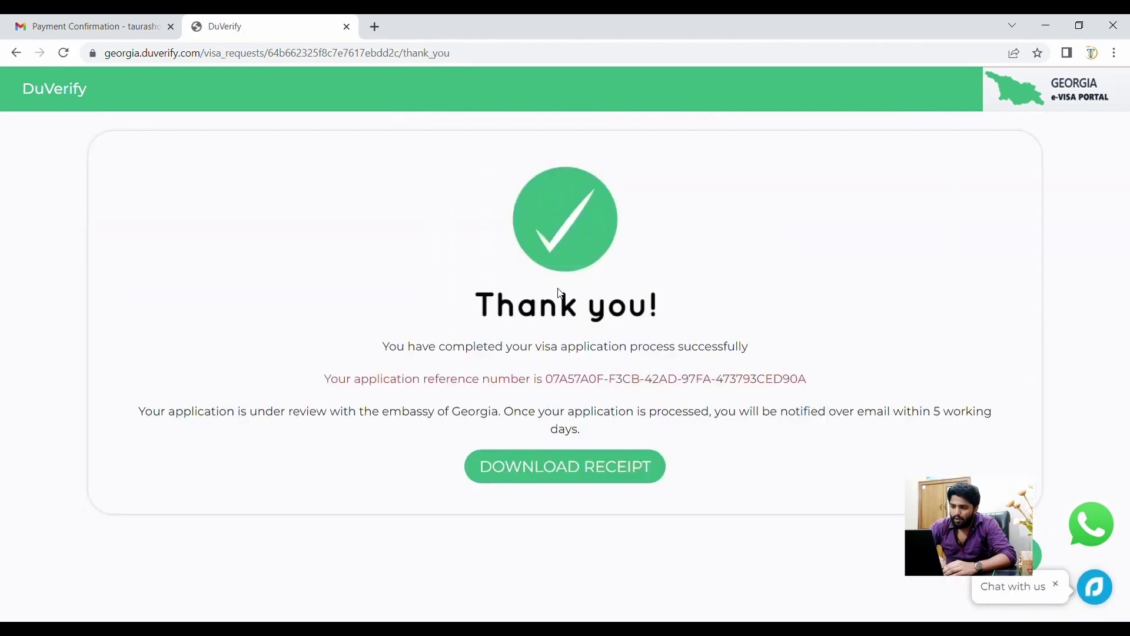
- Read the Thank you messages, then download and open the $15.45 invoice receipt PDF
triple_click(440, 358)
click(726, 297)
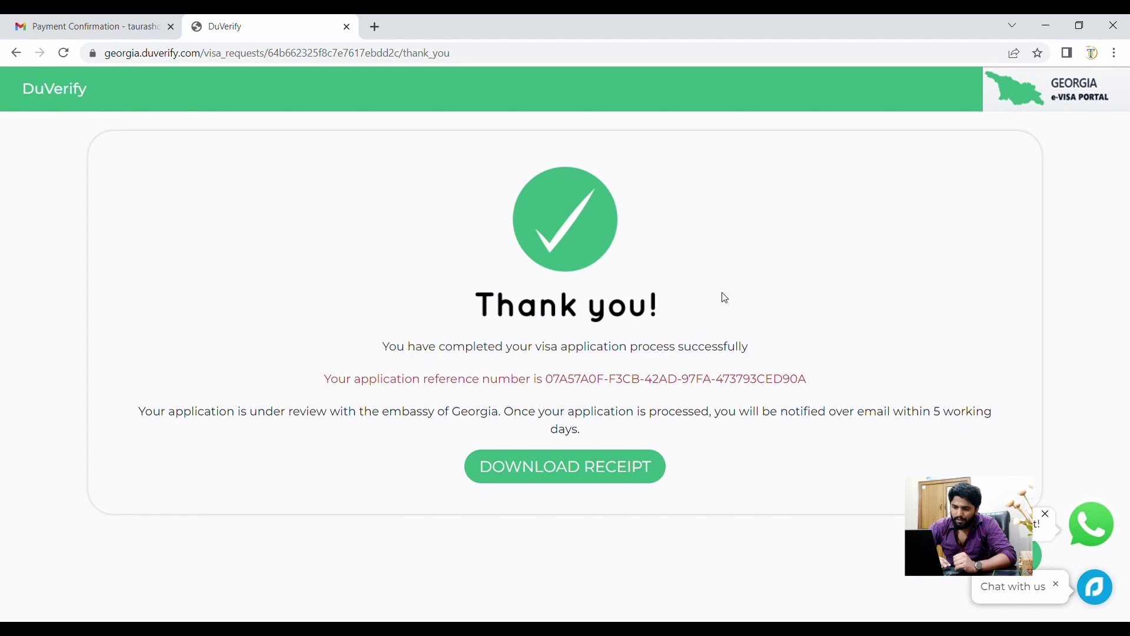
triple_click(227, 415)
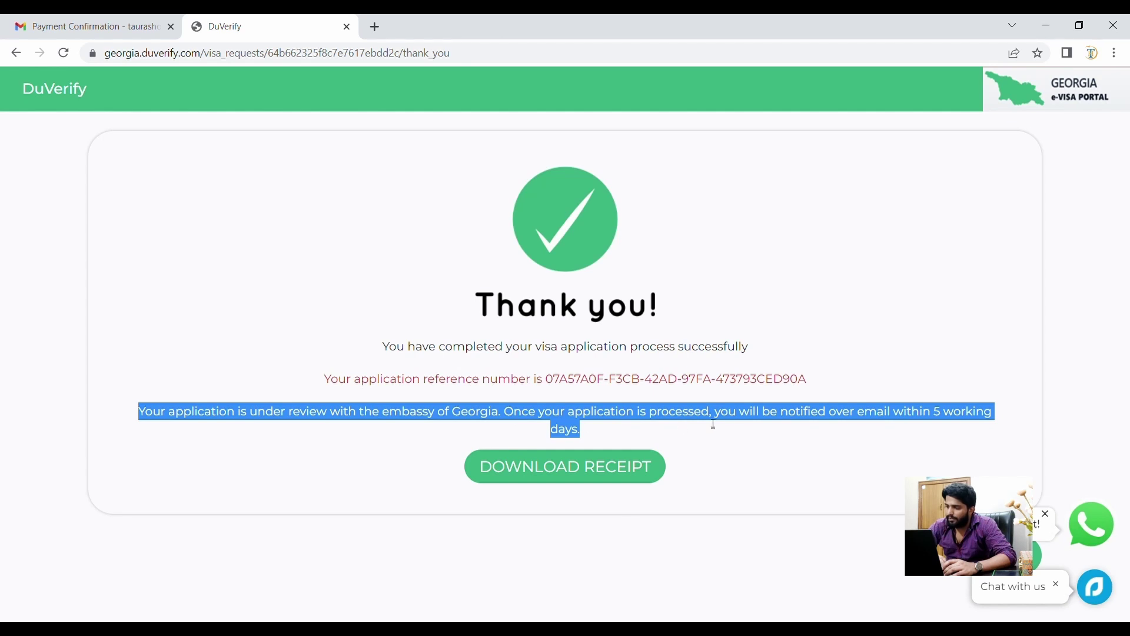
click(834, 442)
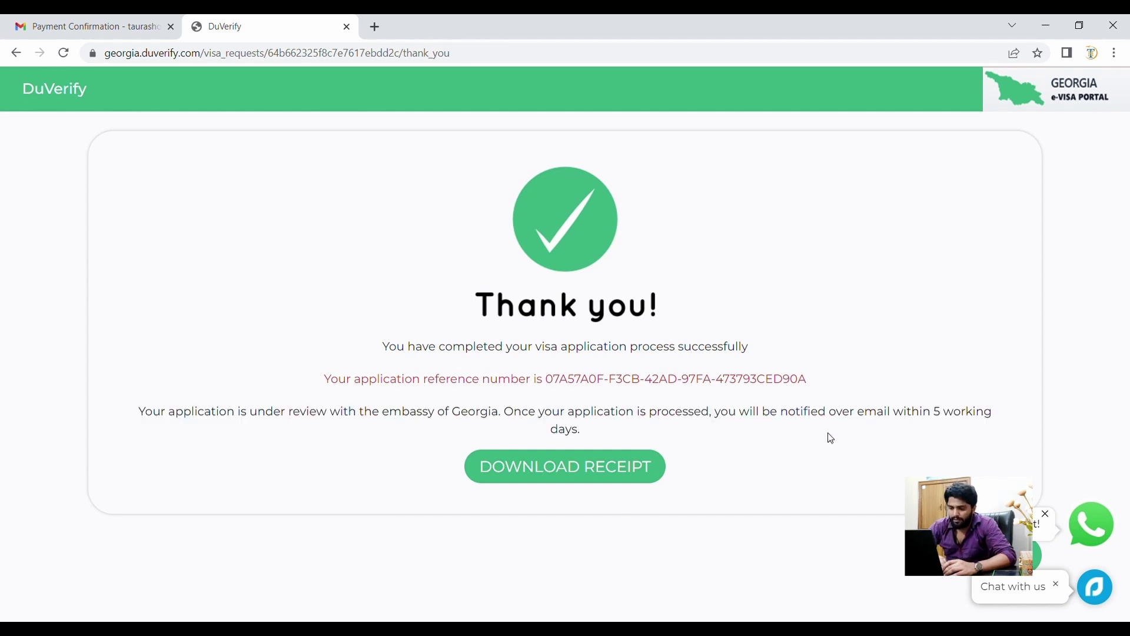
click(546, 479)
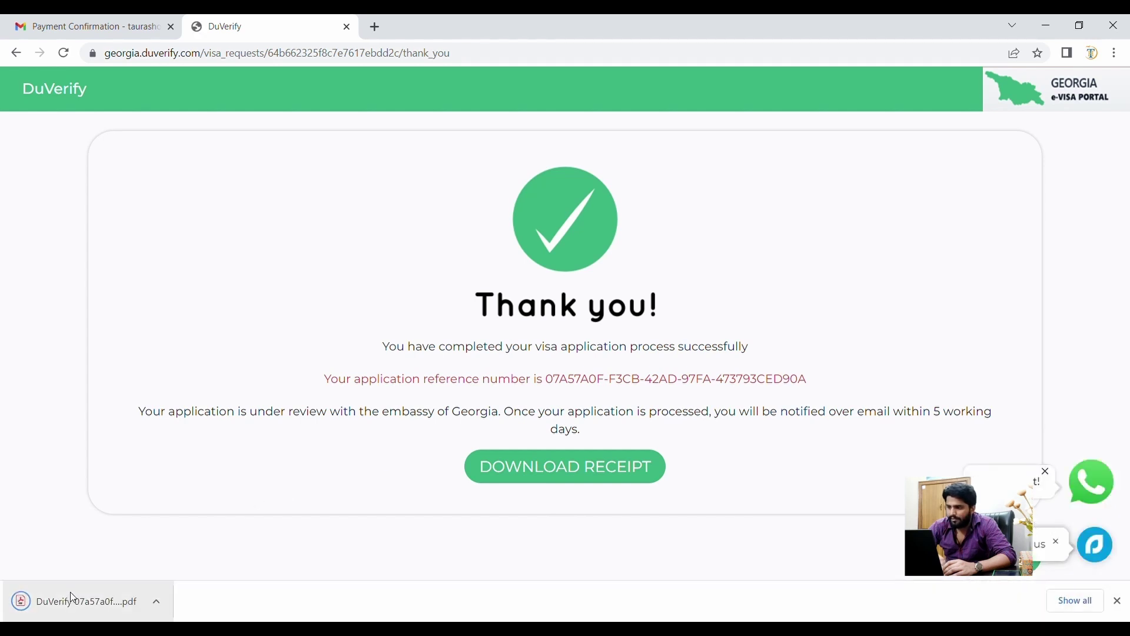
click(71, 597)
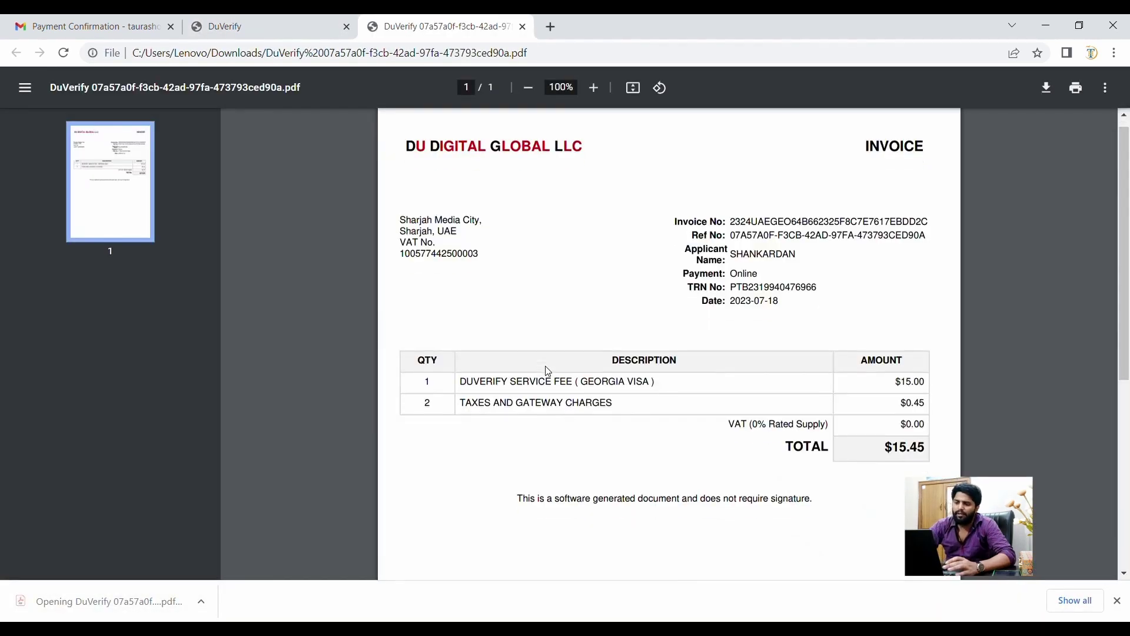